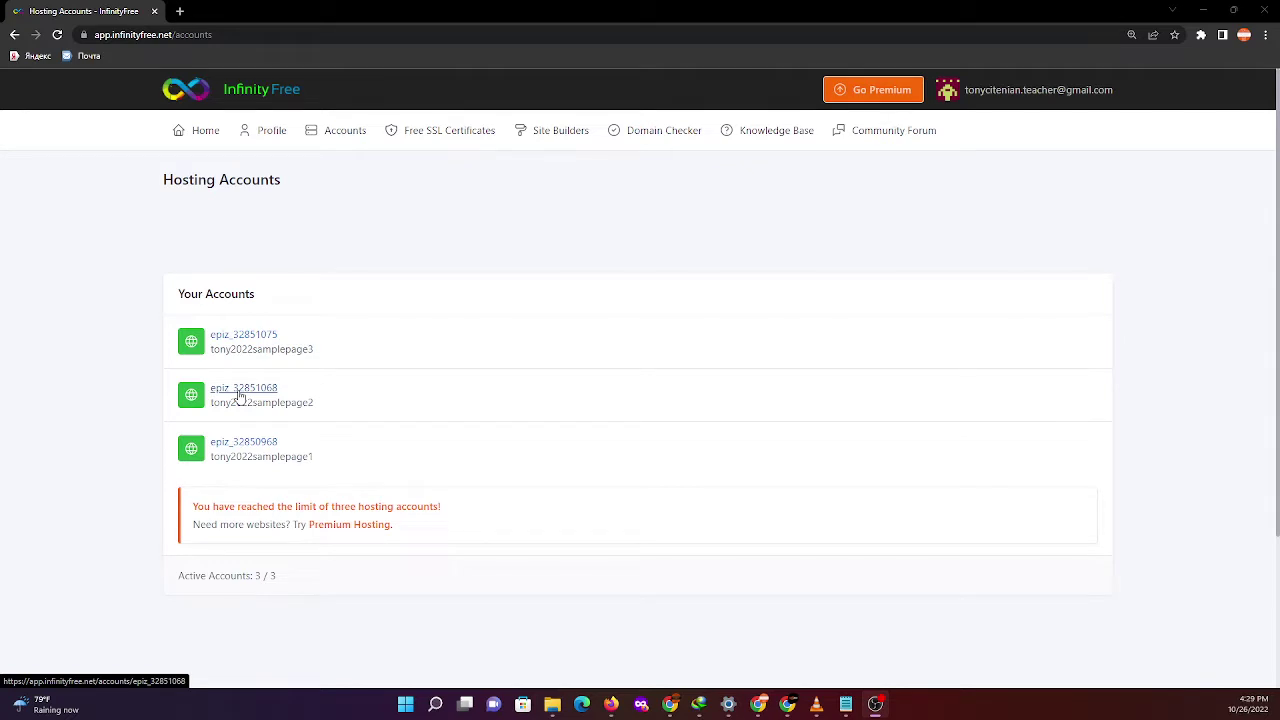
# - Open the second hosting account in a new tab and list its domains, showing the single htdocs subdomain
pyautogui.rightClick(240, 392)
pyautogui.click(288, 405)
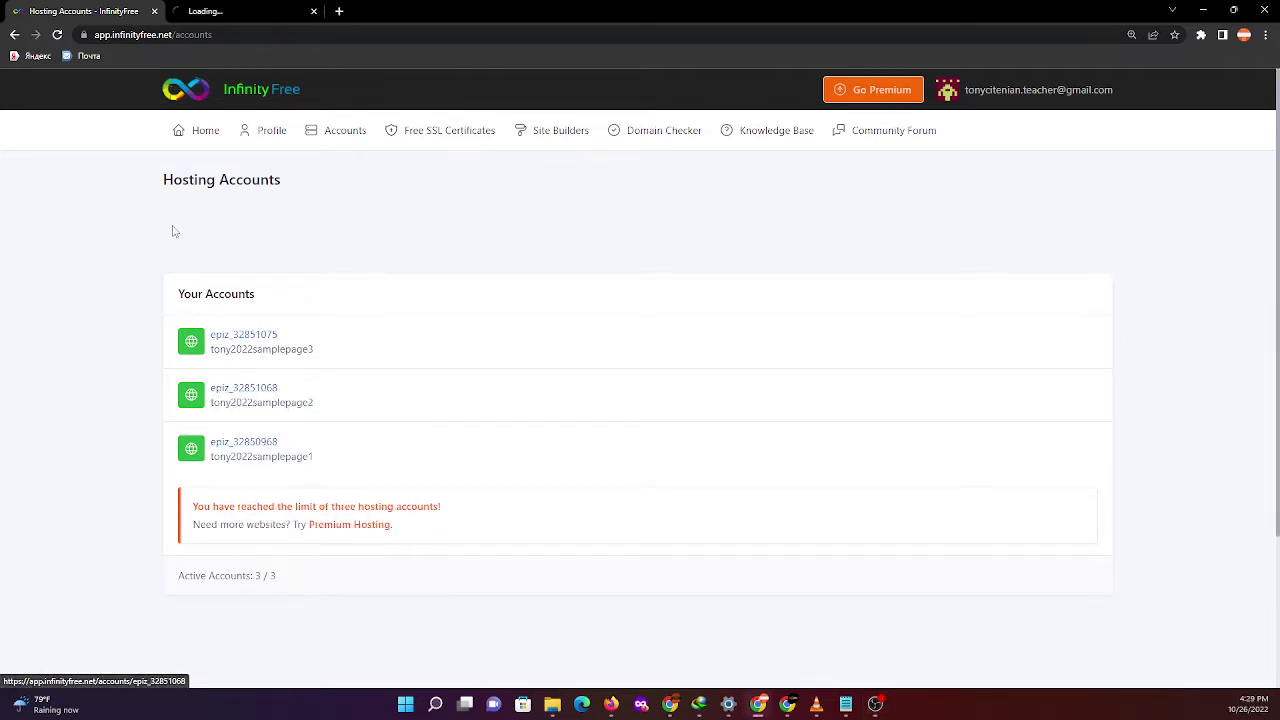
pyautogui.click(245, 11)
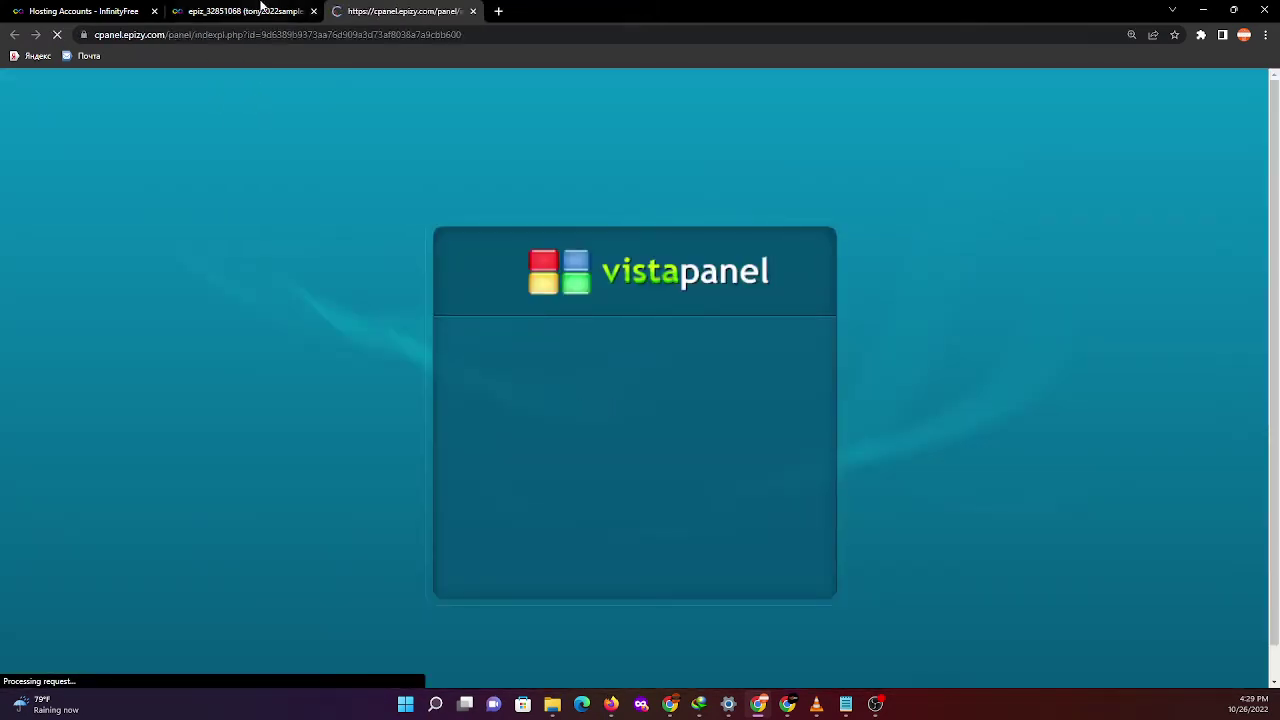
pyautogui.hotkey('ctrl', 'shift', 'Tab')
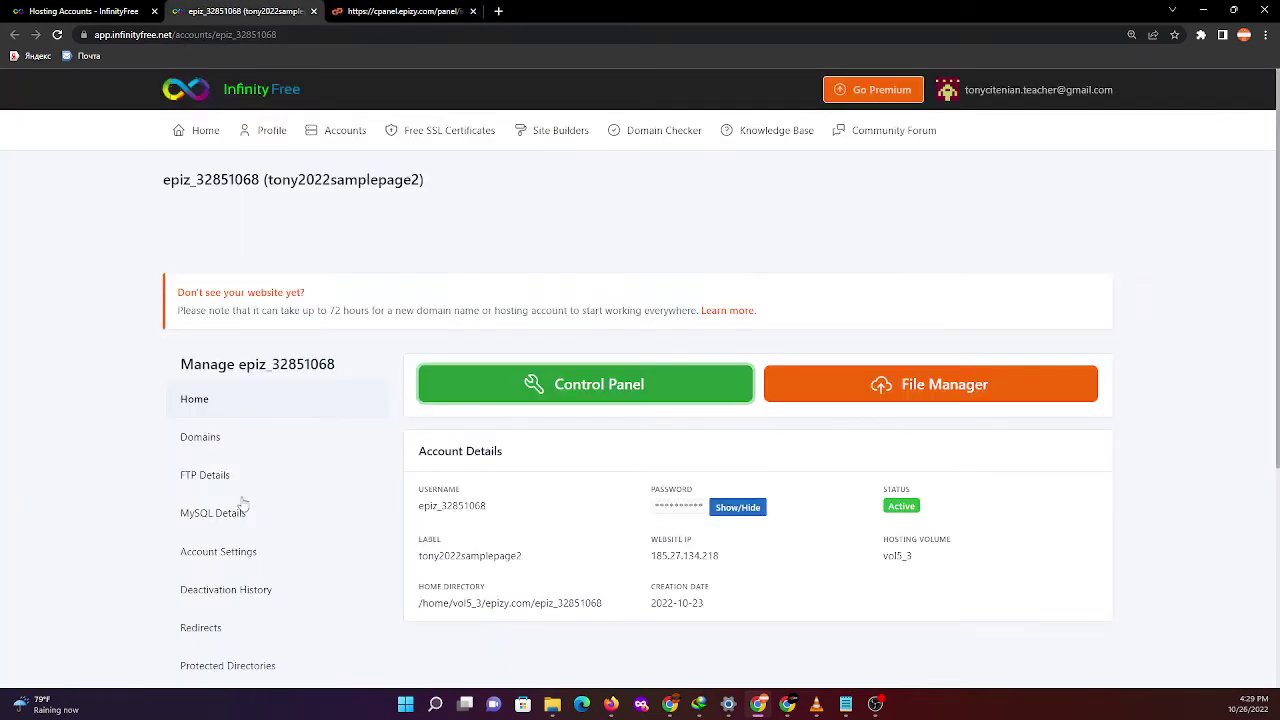
pyautogui.click(201, 441)
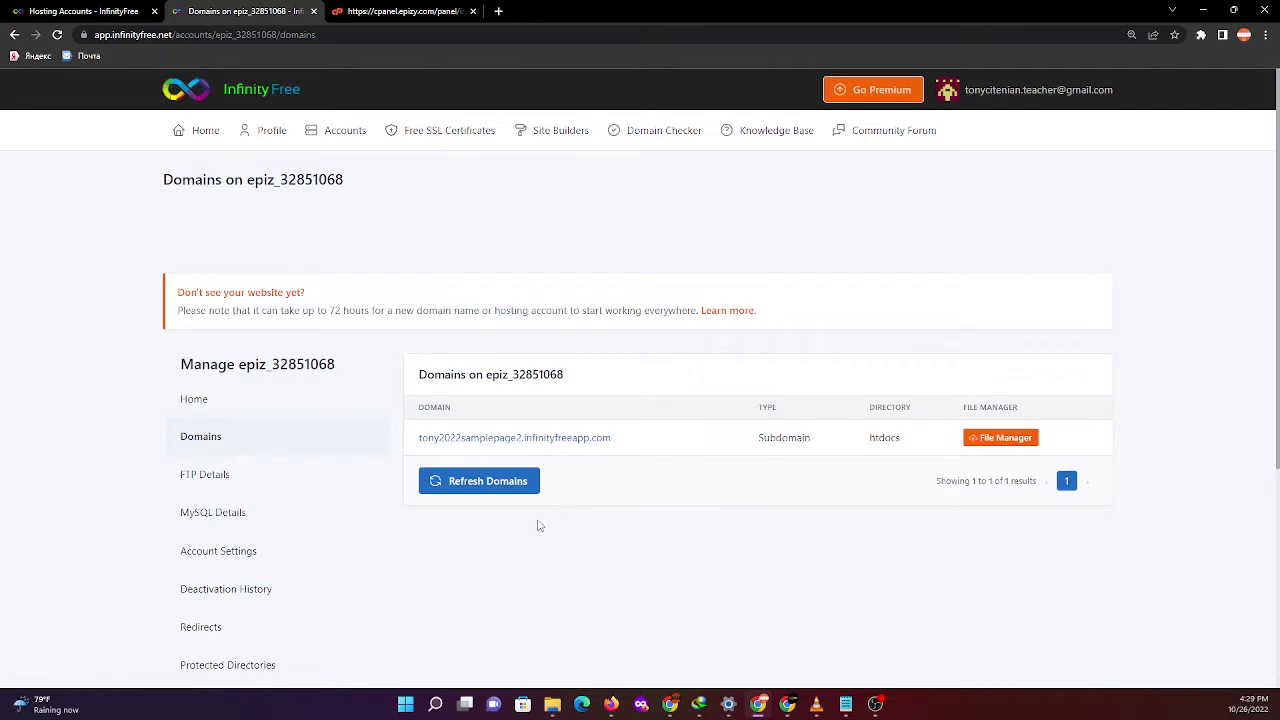
# - Check the live subdomain website in a new tab, then close it and return to the domains list
pyautogui.rightClick(552, 440)
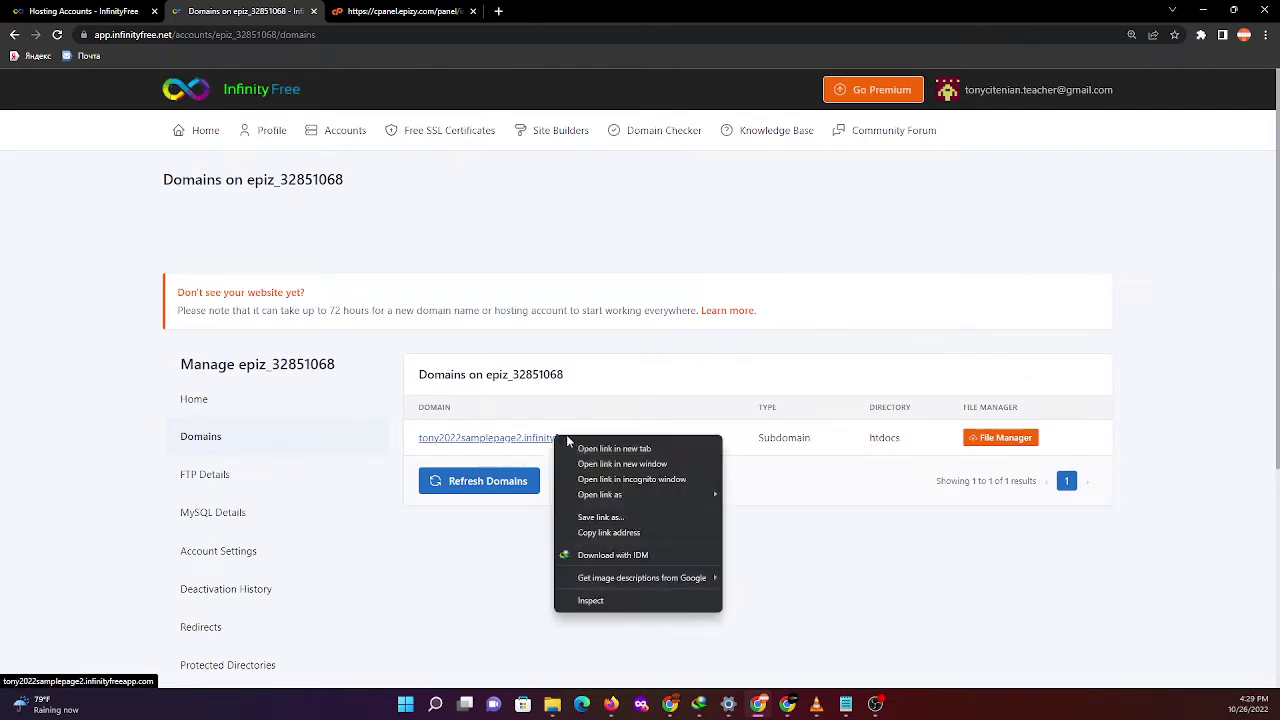
pyautogui.click(595, 447)
pyautogui.click(570, 8)
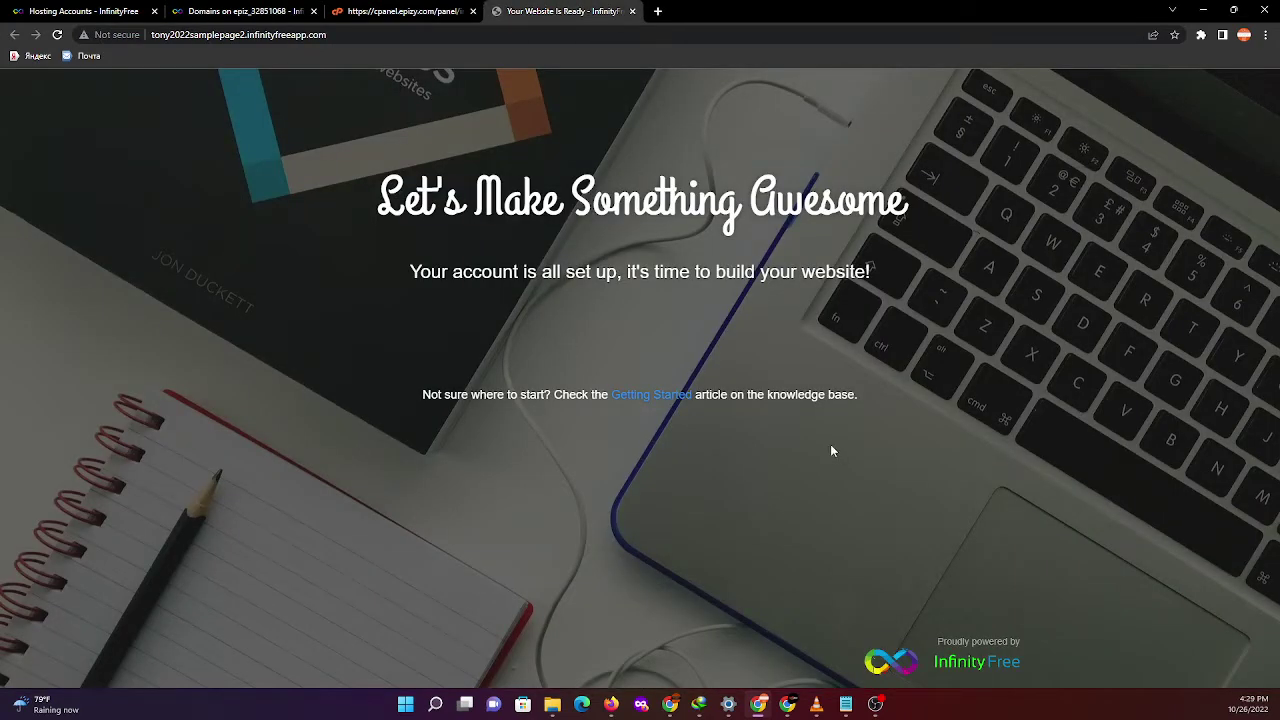
pyautogui.click(632, 11)
pyautogui.click(238, 8)
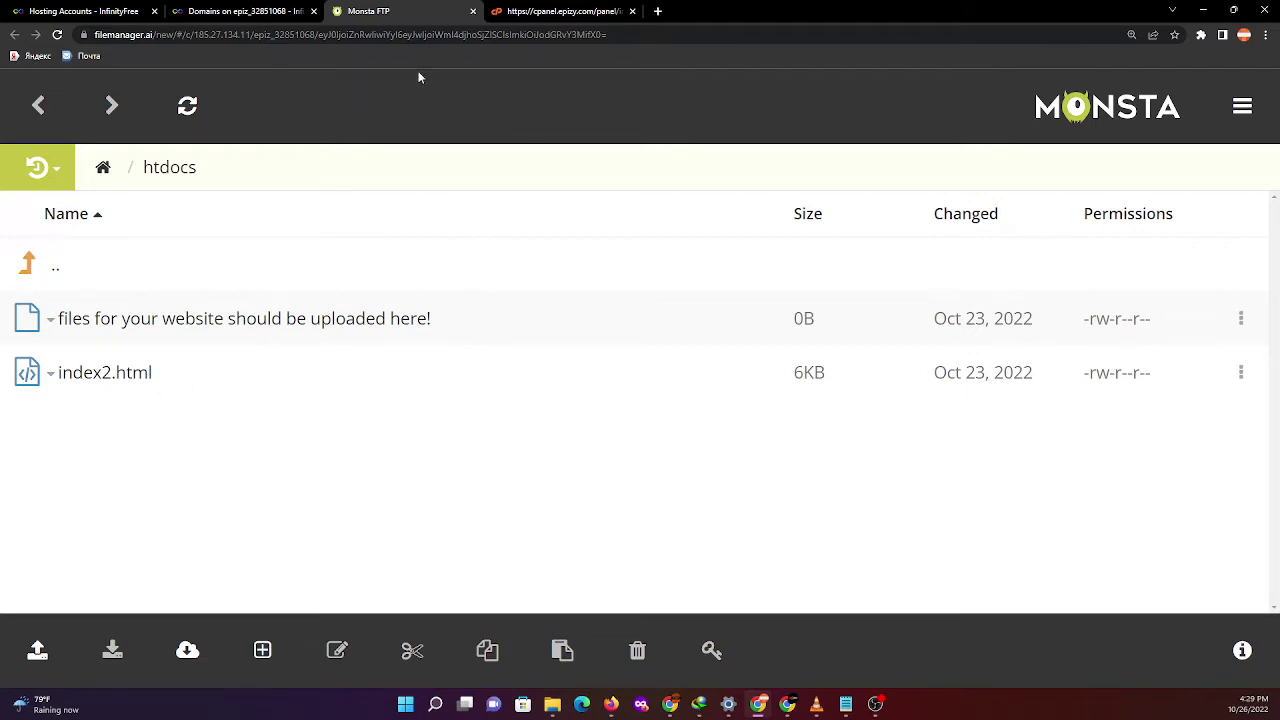
# - Close the file manager and reopen the second account's details page
pyautogui.click(475, 10)
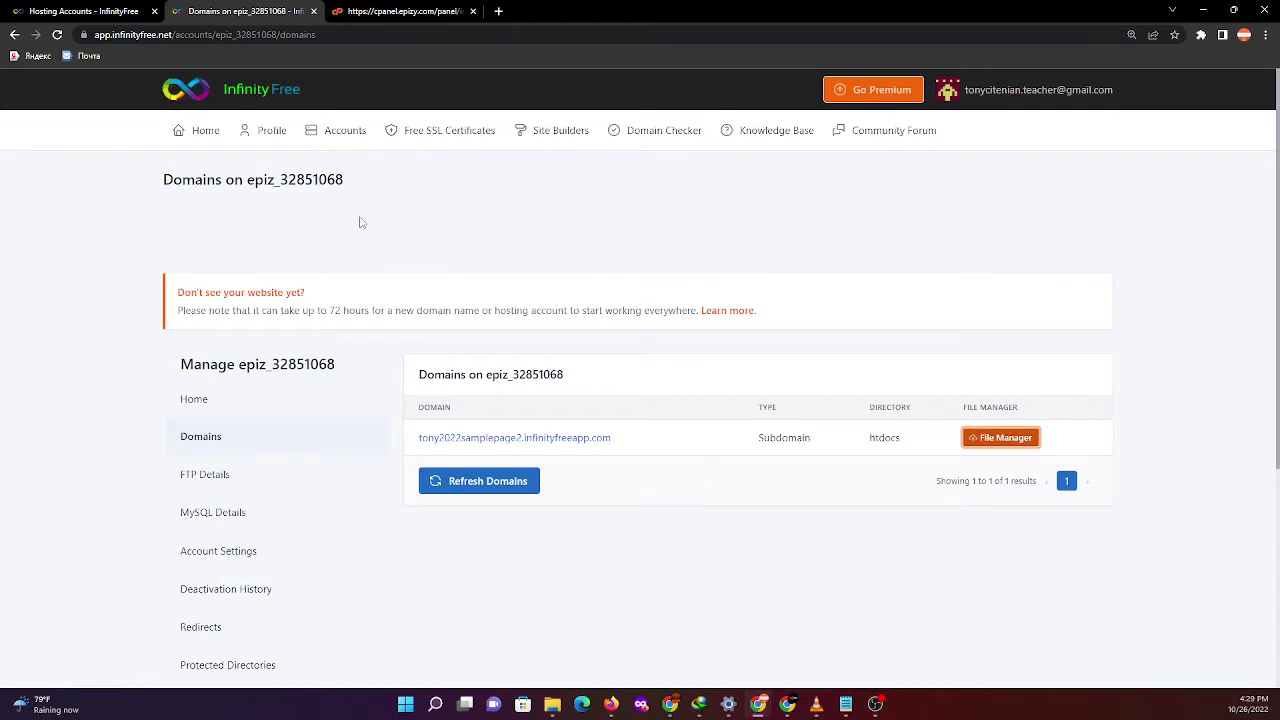
pyautogui.click(348, 140)
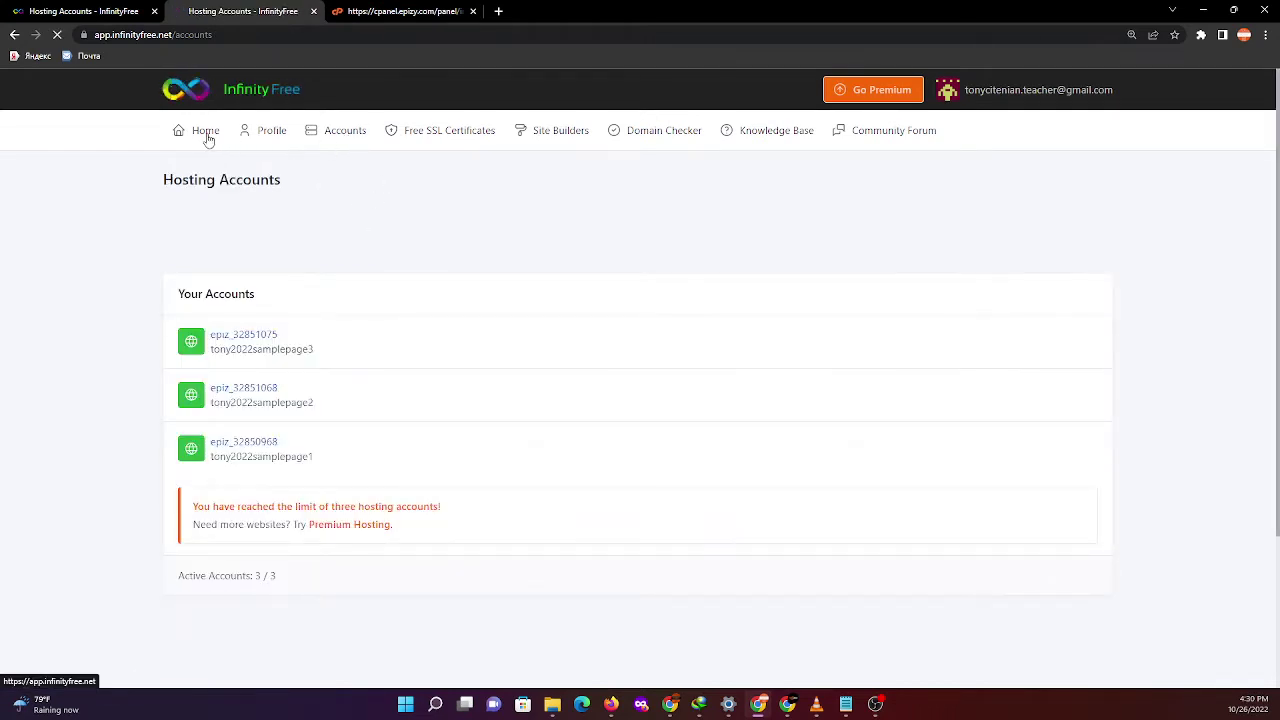
pyautogui.click(255, 390)
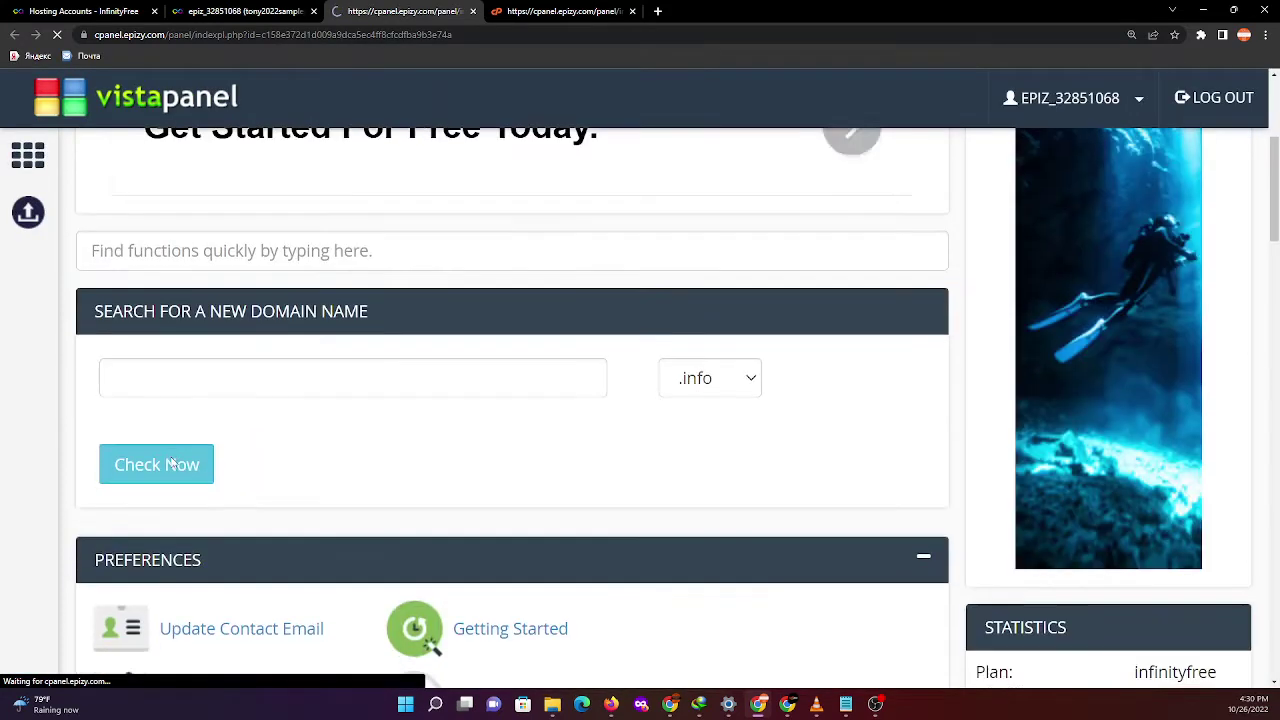
# - Open the MySQL Databases page, showing 0 of 400 databases used
pyautogui.scroll(-2, 190, 500)
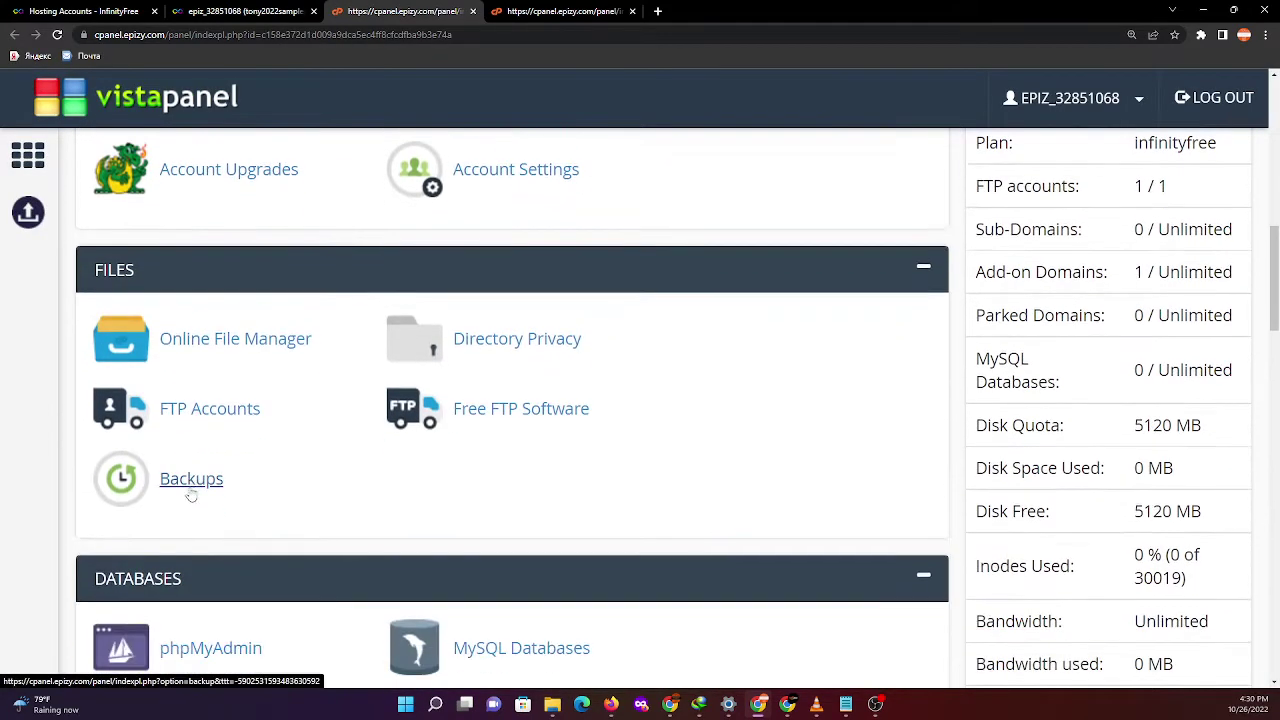
pyautogui.scroll(-1, 410, 428)
pyautogui.scroll(-1, 430, 440)
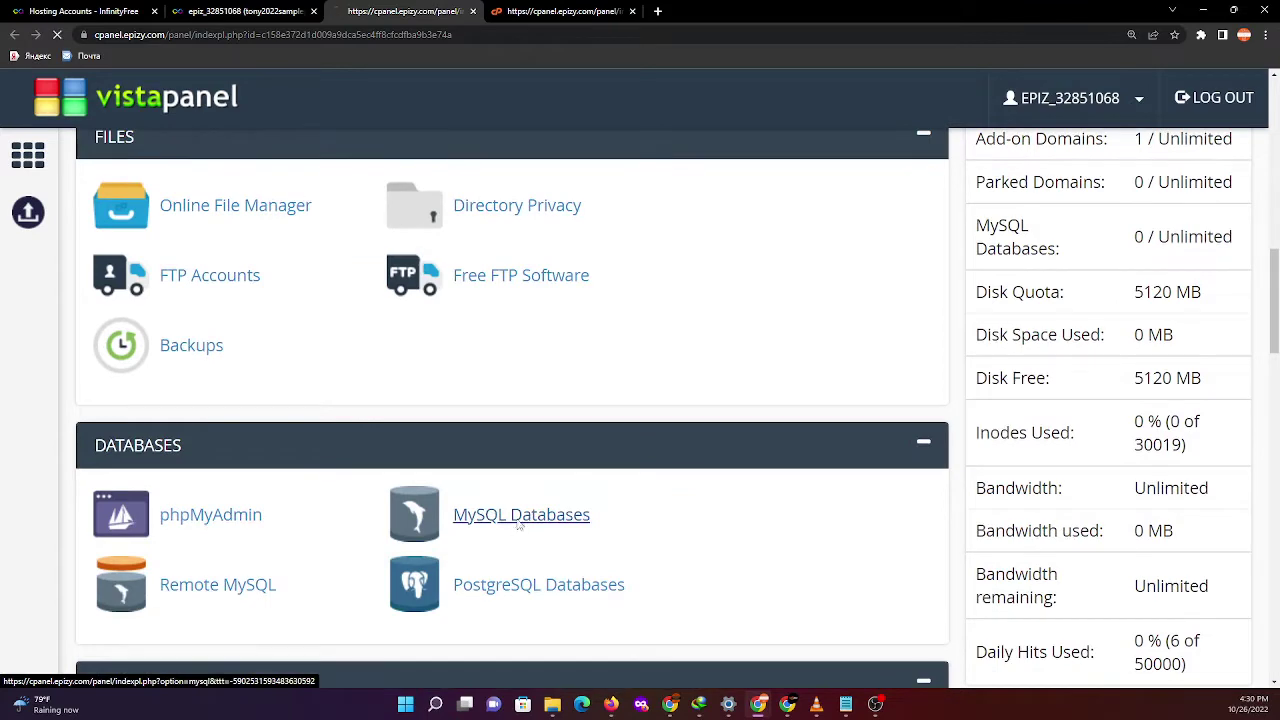
pyautogui.click(522, 520)
pyautogui.scroll(-4, 270, 440)
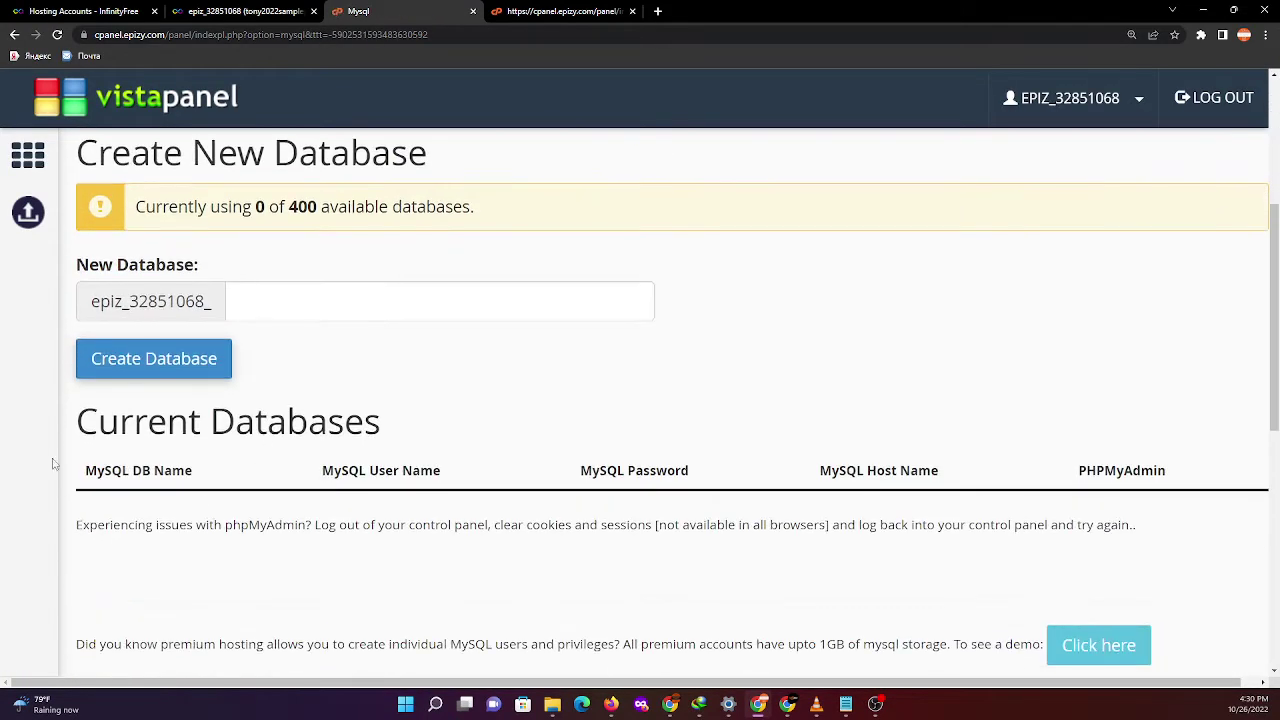
pyautogui.scroll(-1, 329, 549)
pyautogui.scroll(-2, 120, 400)
pyautogui.scroll(1, 125, 405)
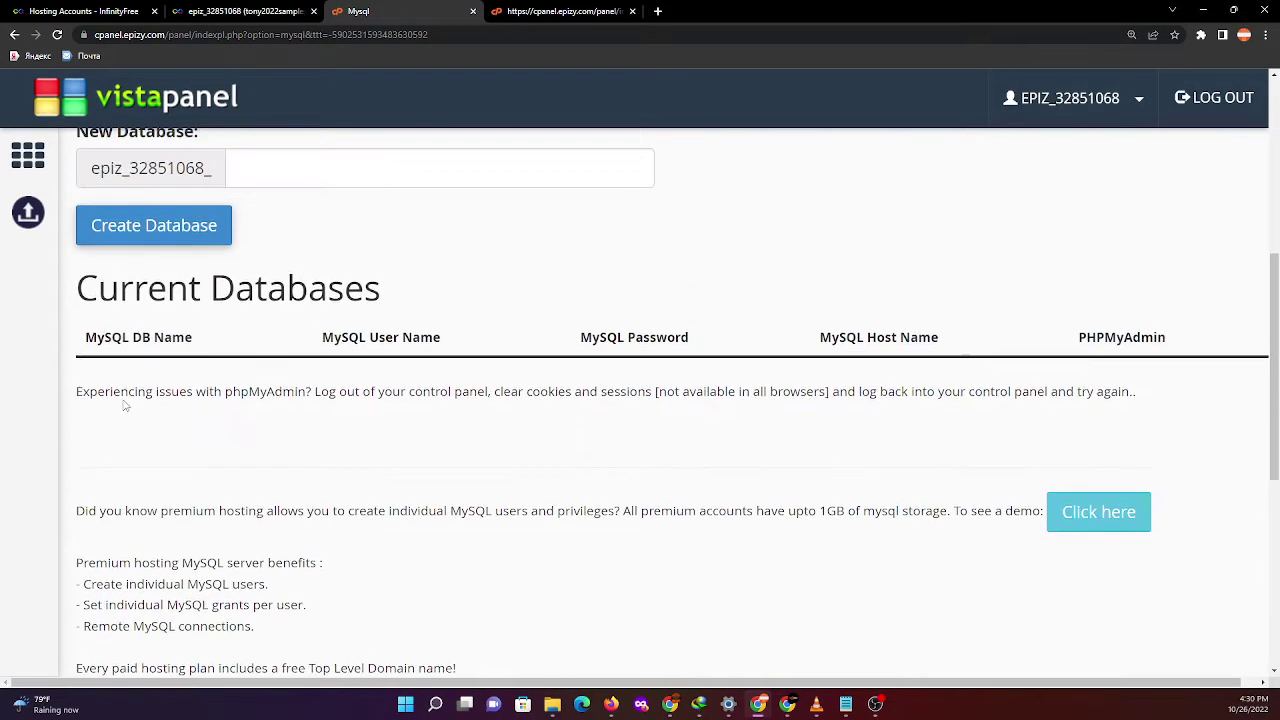
pyautogui.moveTo(90, 305); pyautogui.dragTo(1127, 414)
pyautogui.scroll(5, 500, 455)
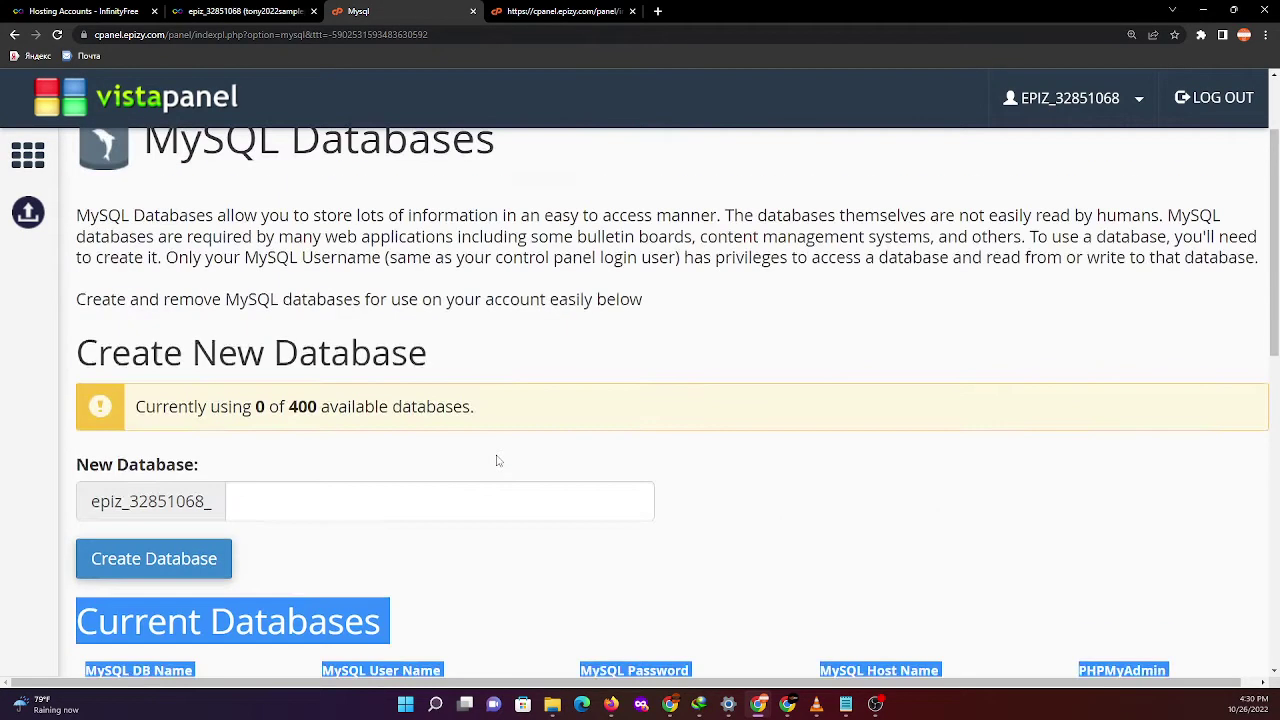
# - Close the MySQL Databases tab after a glance at the account overview
pyautogui.click(245, 11)
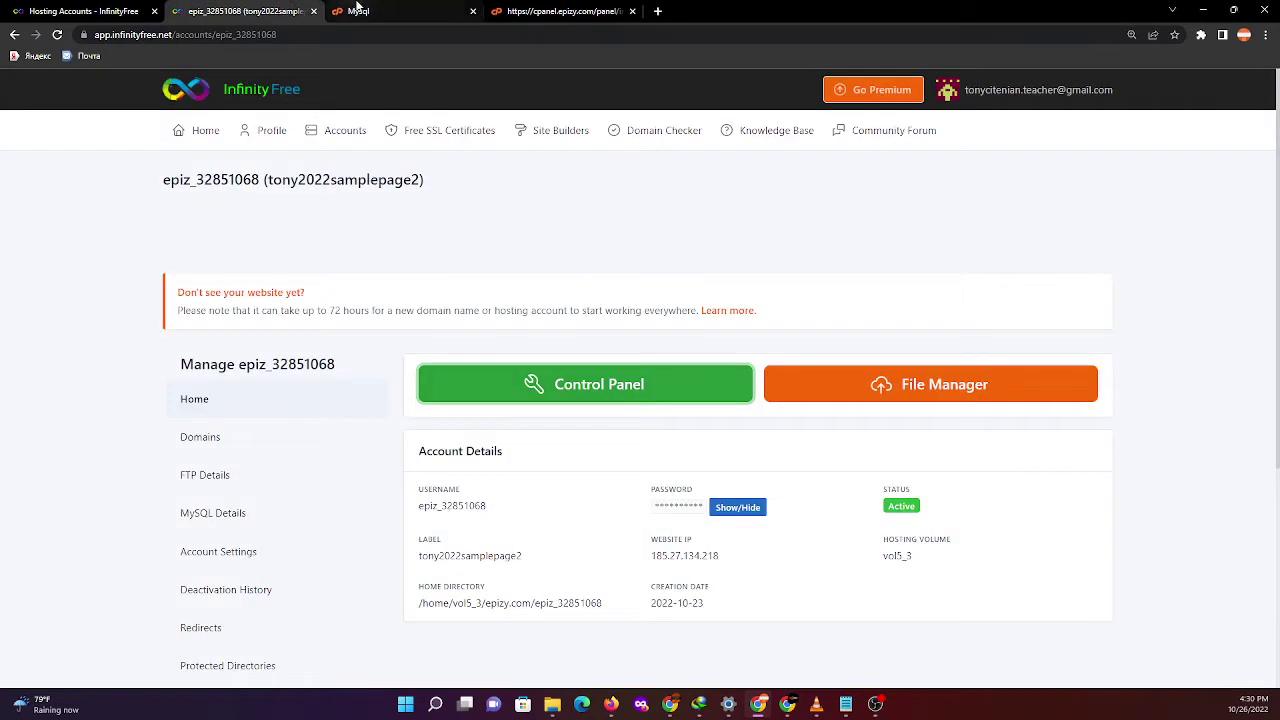
pyautogui.click(414, 14)
pyautogui.click(473, 11)
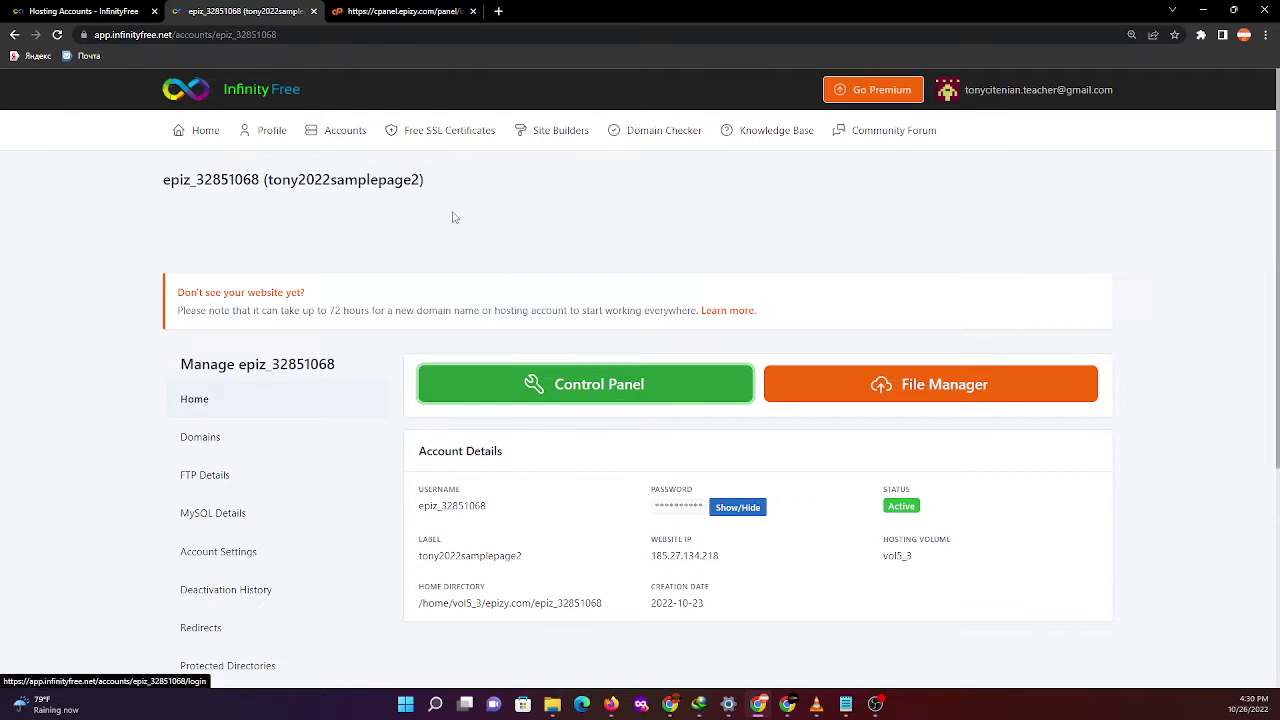
# - Scroll through the control panel's Account Details to note the MySQL hostname
pyautogui.click(432, 8)
pyautogui.scroll(-5, 354, 377)
pyautogui.scroll(-3, 366, 397)
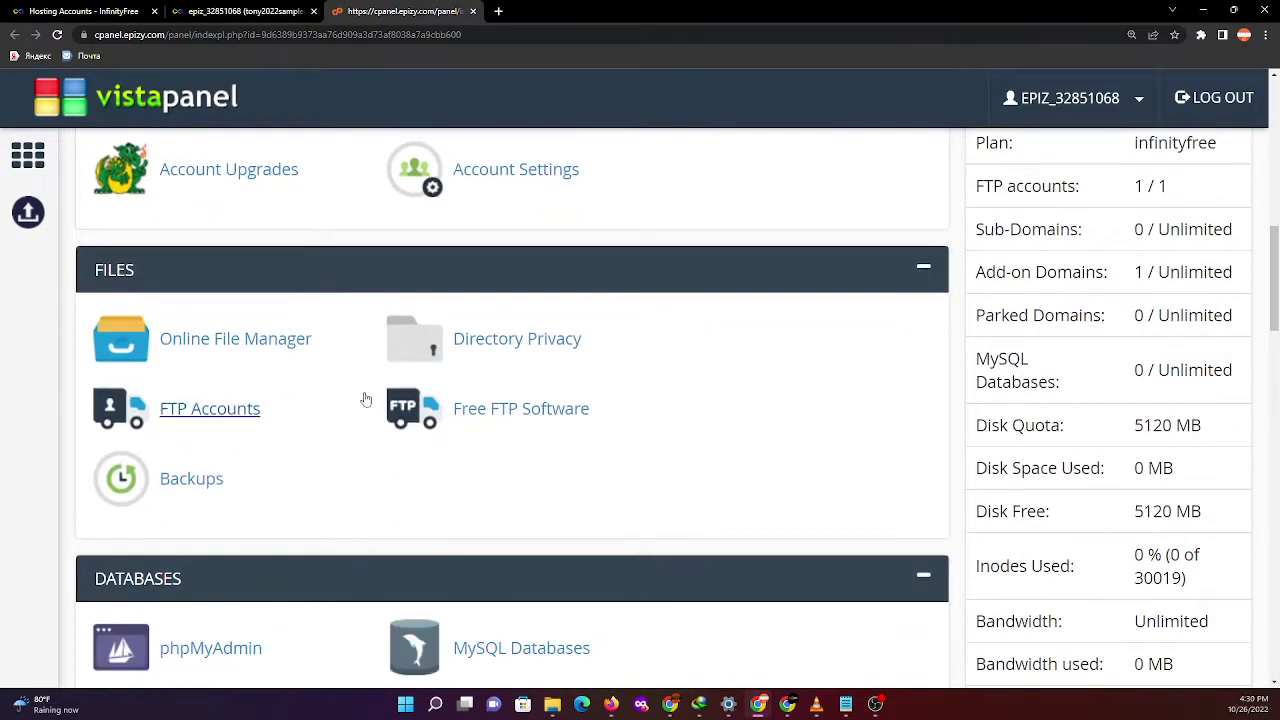
pyautogui.scroll(-3, 385, 437)
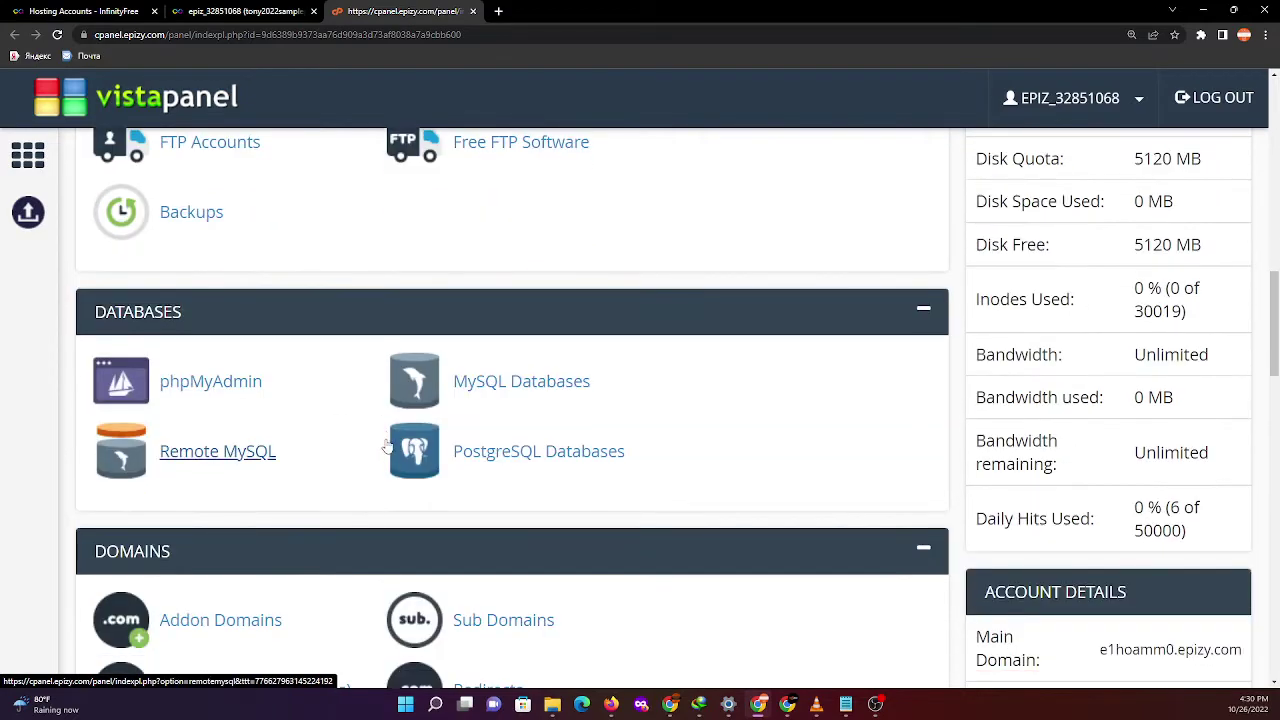
pyautogui.scroll(-2, 378, 450)
pyautogui.scroll(-10, 373, 455)
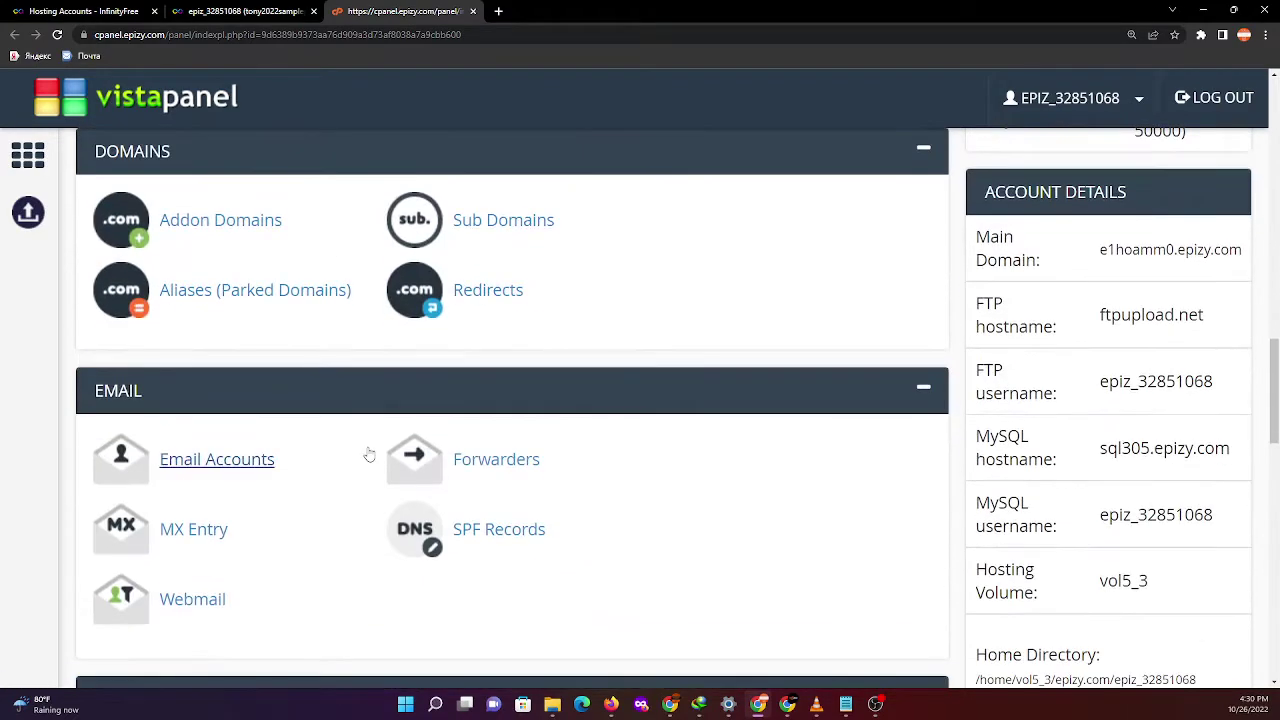
pyautogui.scroll(-2, 369, 455)
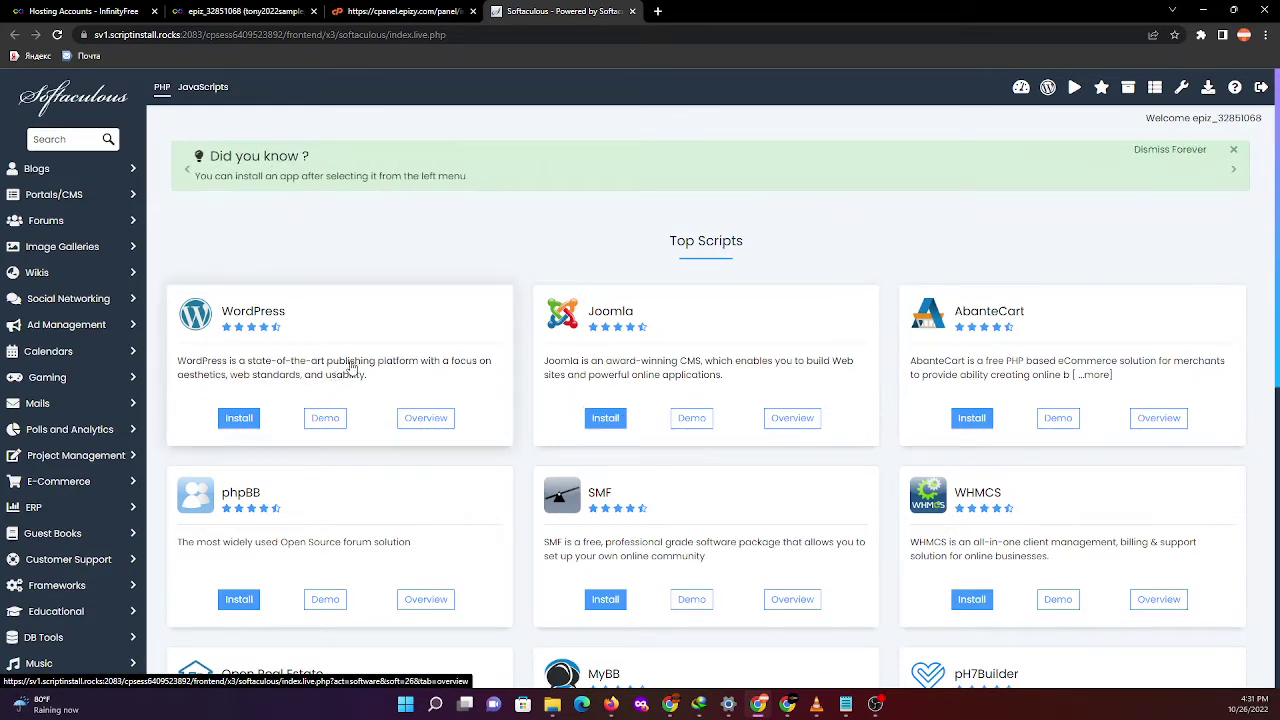
# - Zoom in on Softaculous and start the WordPress install from Top Scripts
pyautogui.hotkey('ctrl', '+')
pyautogui.hotkey('ctrl', '+')
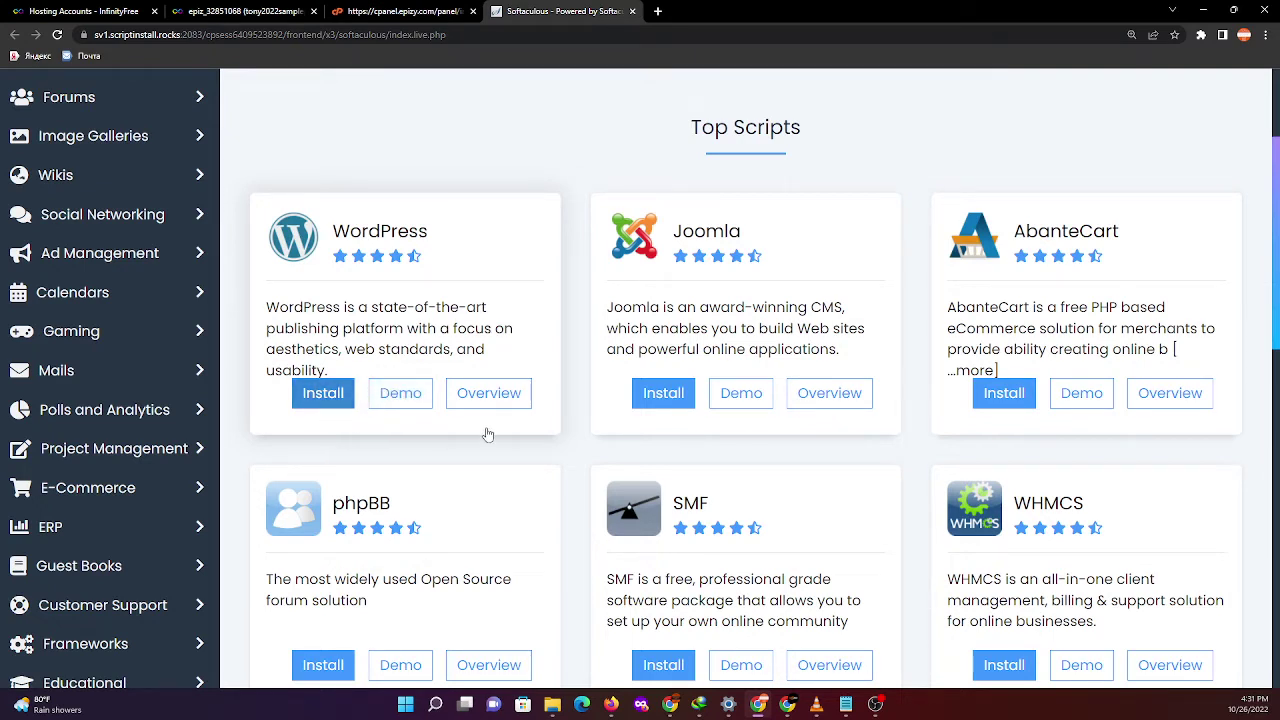
pyautogui.click(337, 404)
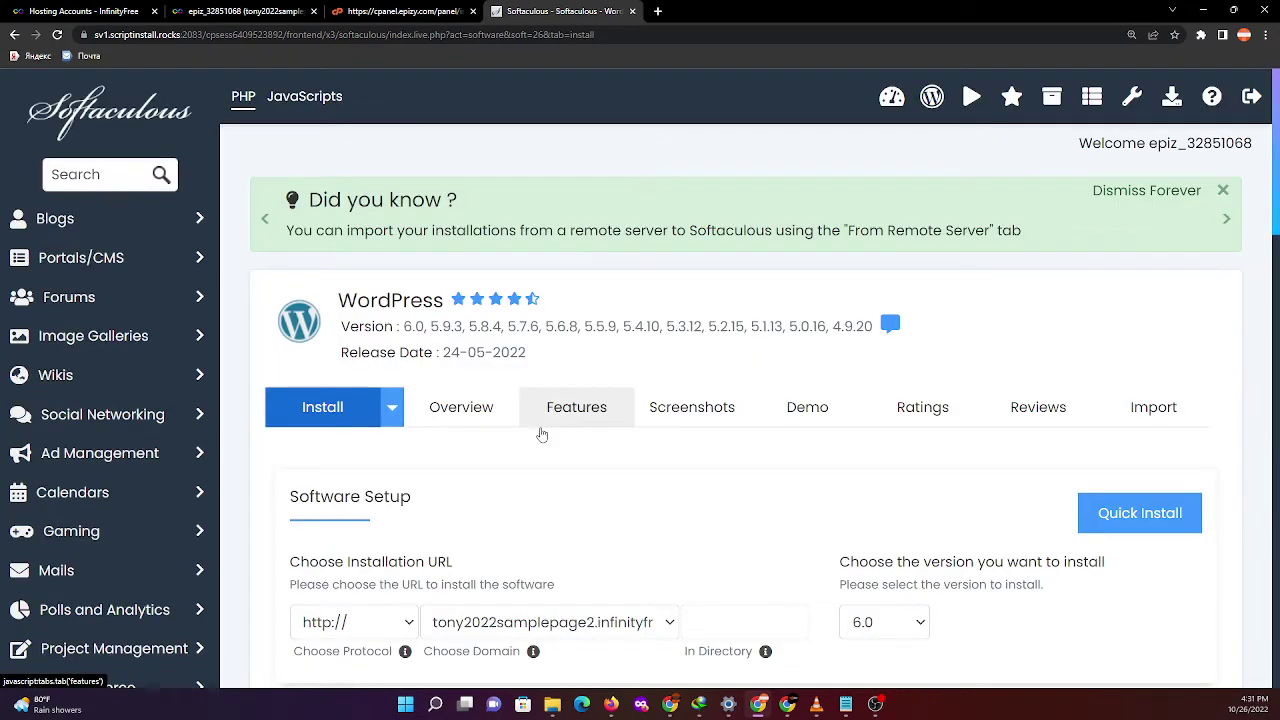
pyautogui.scroll(-2, 540, 431)
pyautogui.scroll(-10, 535, 427)
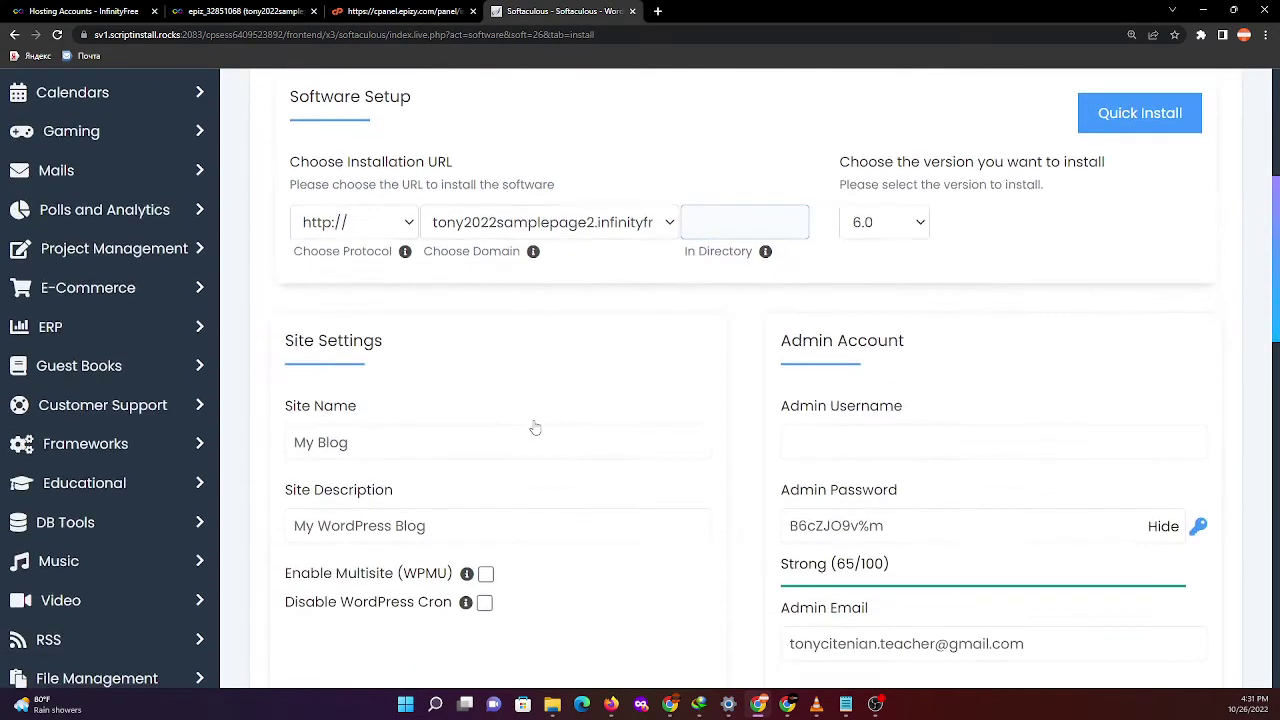
pyautogui.scroll(-3, 535, 427)
pyautogui.scroll(5, 535, 427)
pyautogui.scroll(8, 535, 427)
pyautogui.scroll(-10, 535, 427)
pyautogui.scroll(-4, 534, 434)
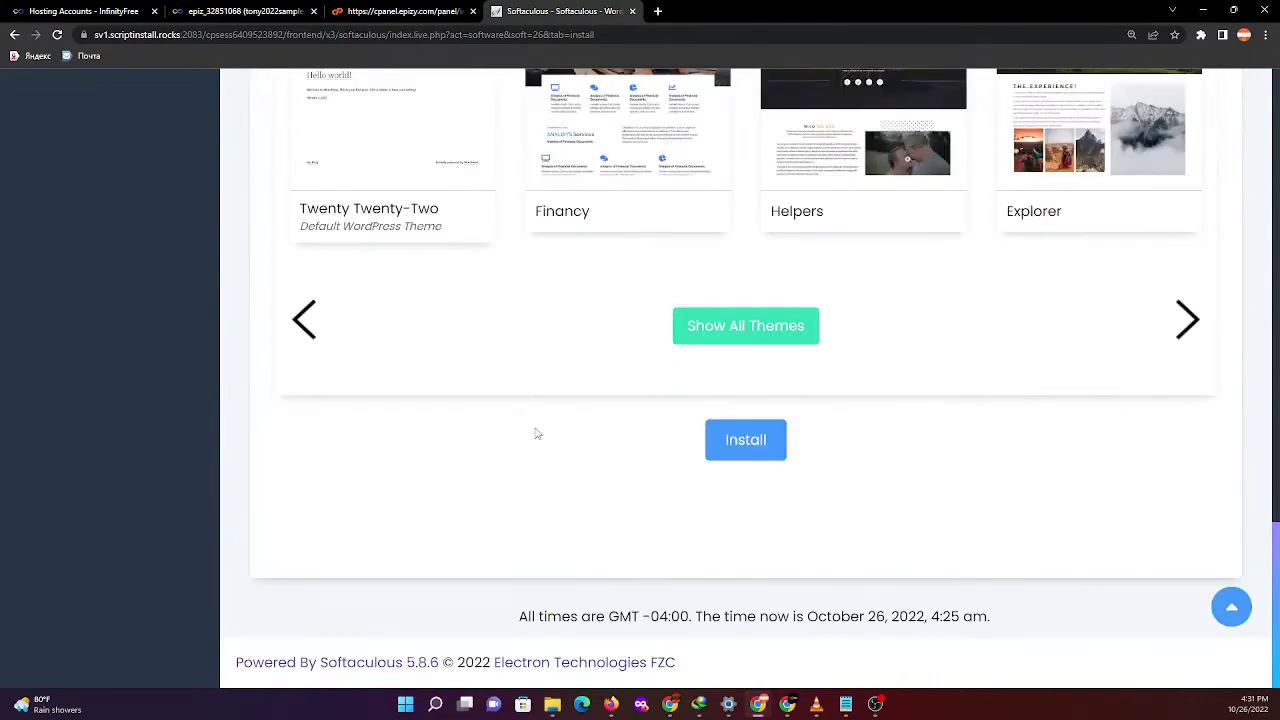
pyautogui.scroll(3, 651, 457)
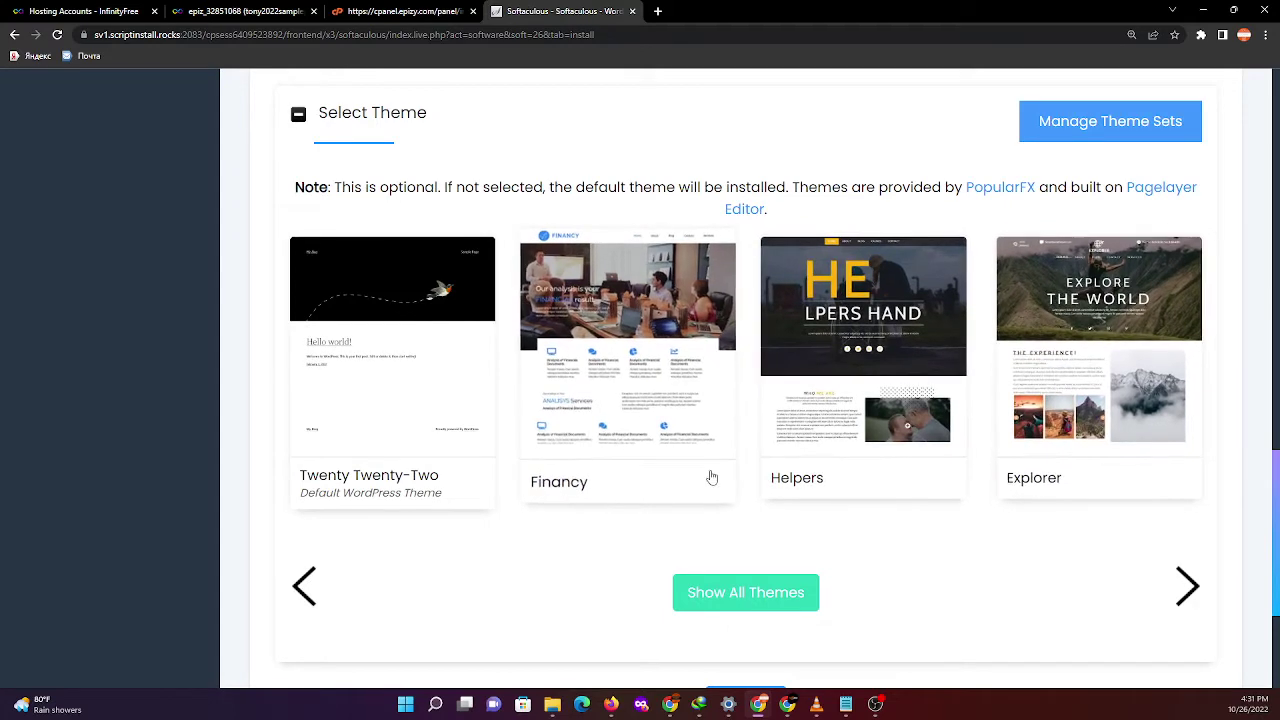
pyautogui.scroll(3, 715, 478)
pyautogui.scroll(-3, 715, 478)
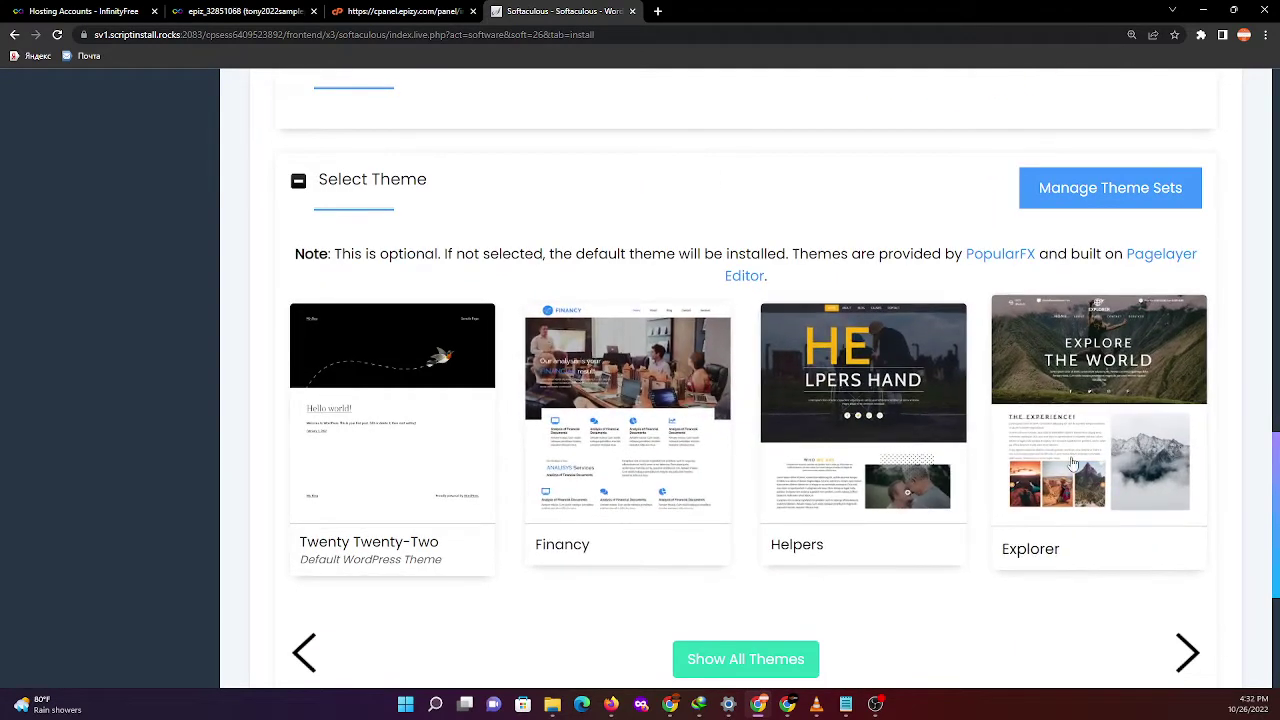
pyautogui.scroll(4, 815, 500)
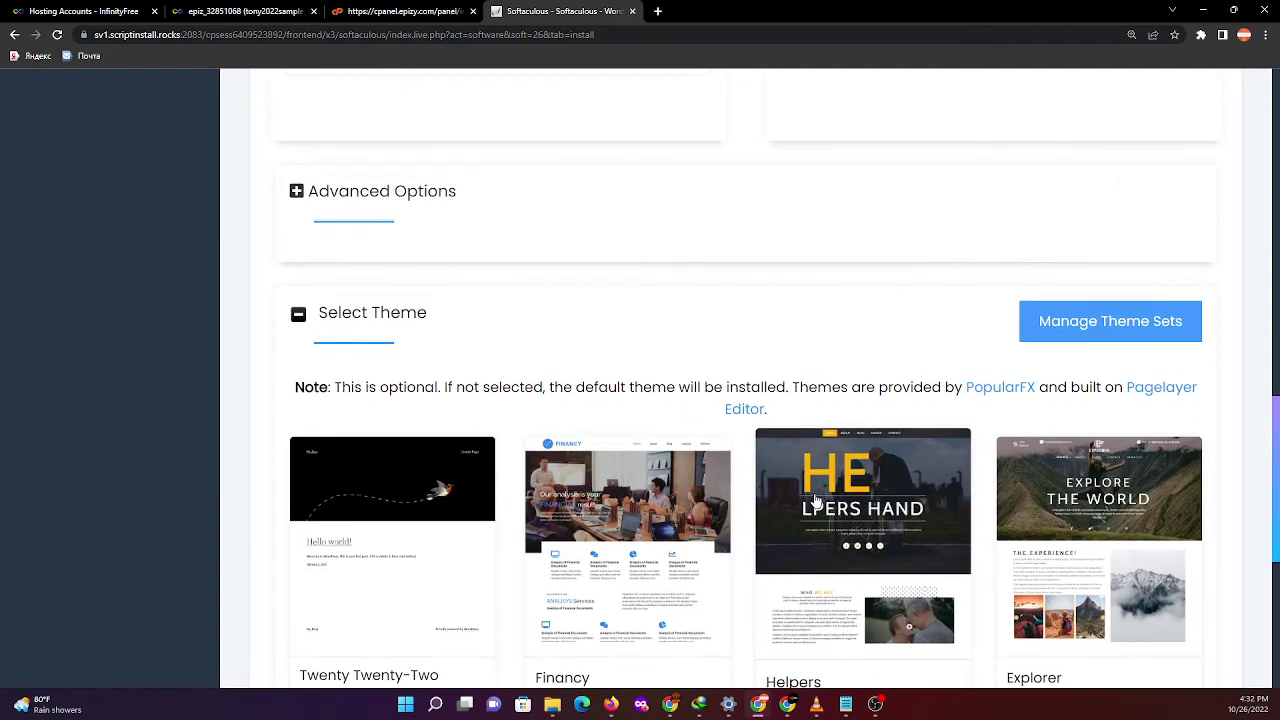
pyautogui.scroll(2, 815, 500)
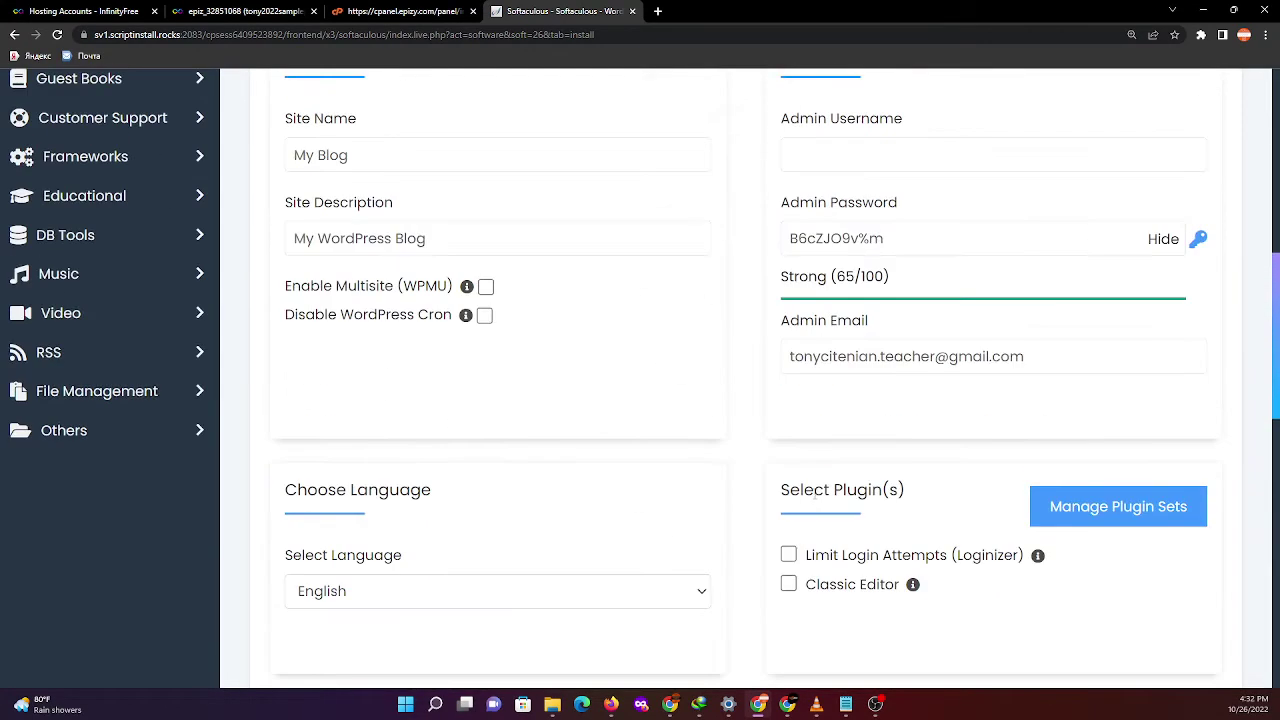
pyautogui.scroll(2, 815, 500)
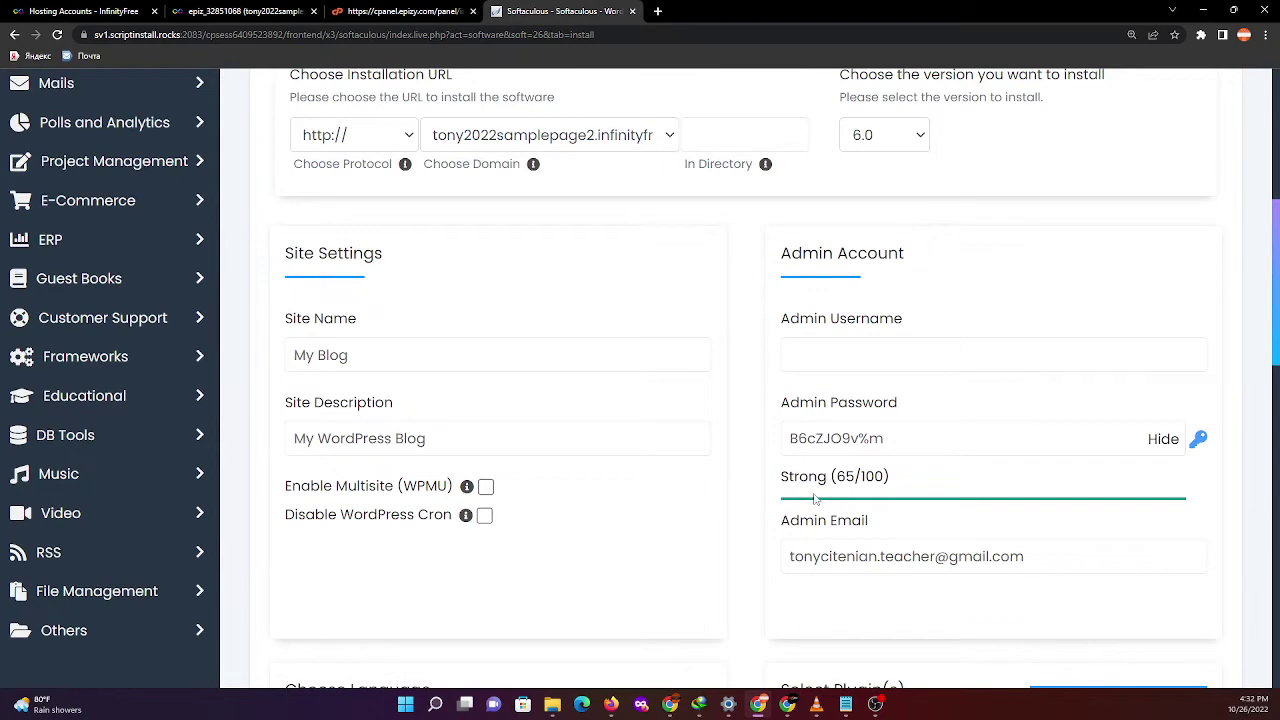
pyautogui.scroll(3, 815, 500)
pyautogui.scroll(2, 815, 500)
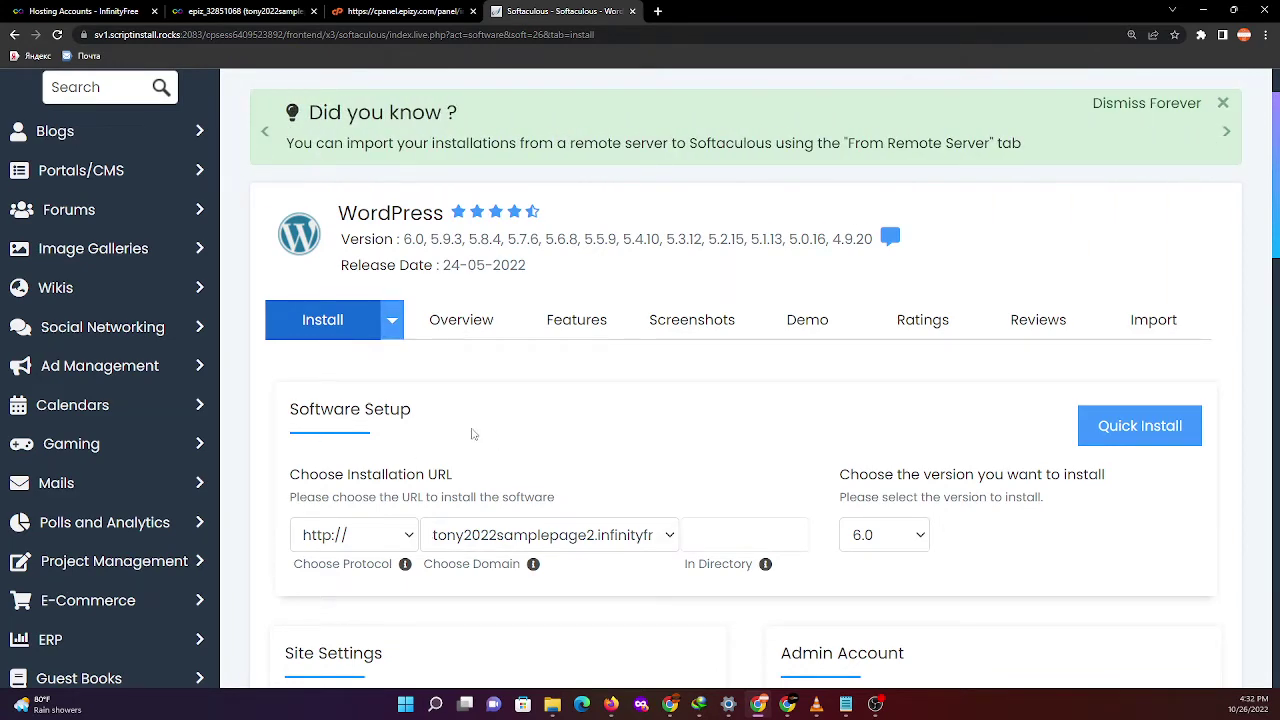
pyautogui.scroll(-1, 472, 435)
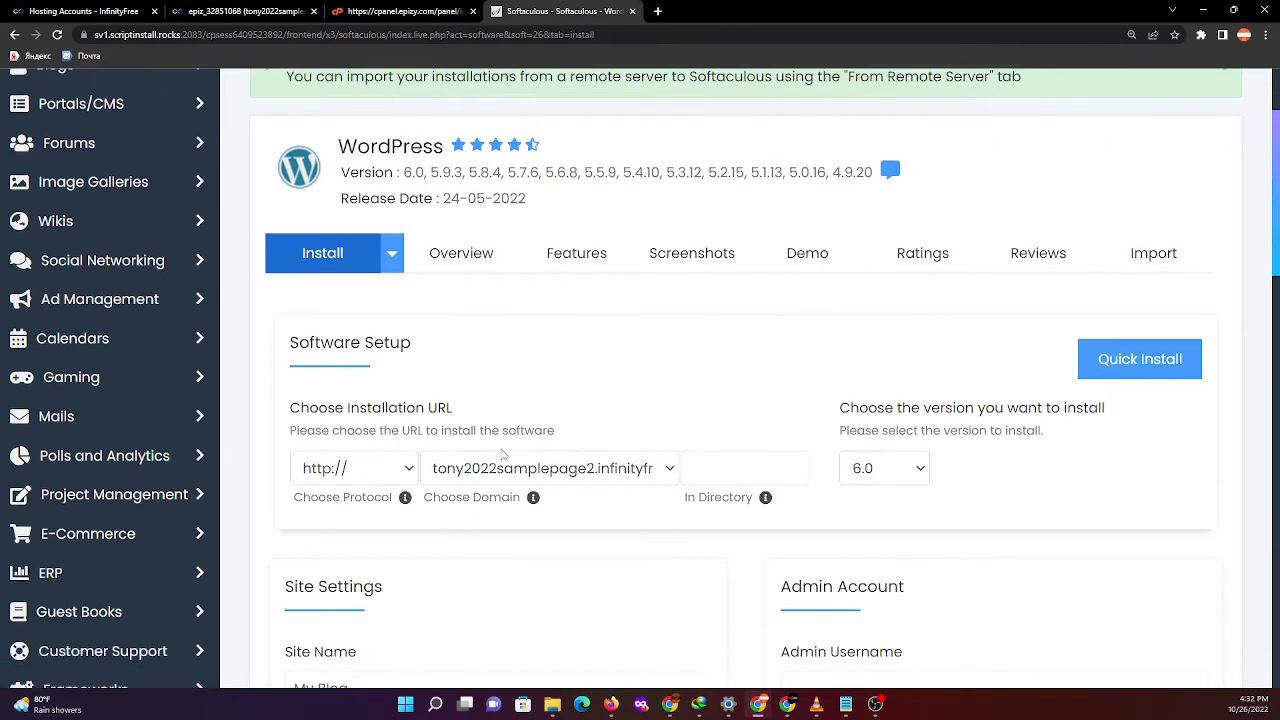
pyautogui.click(408, 472)
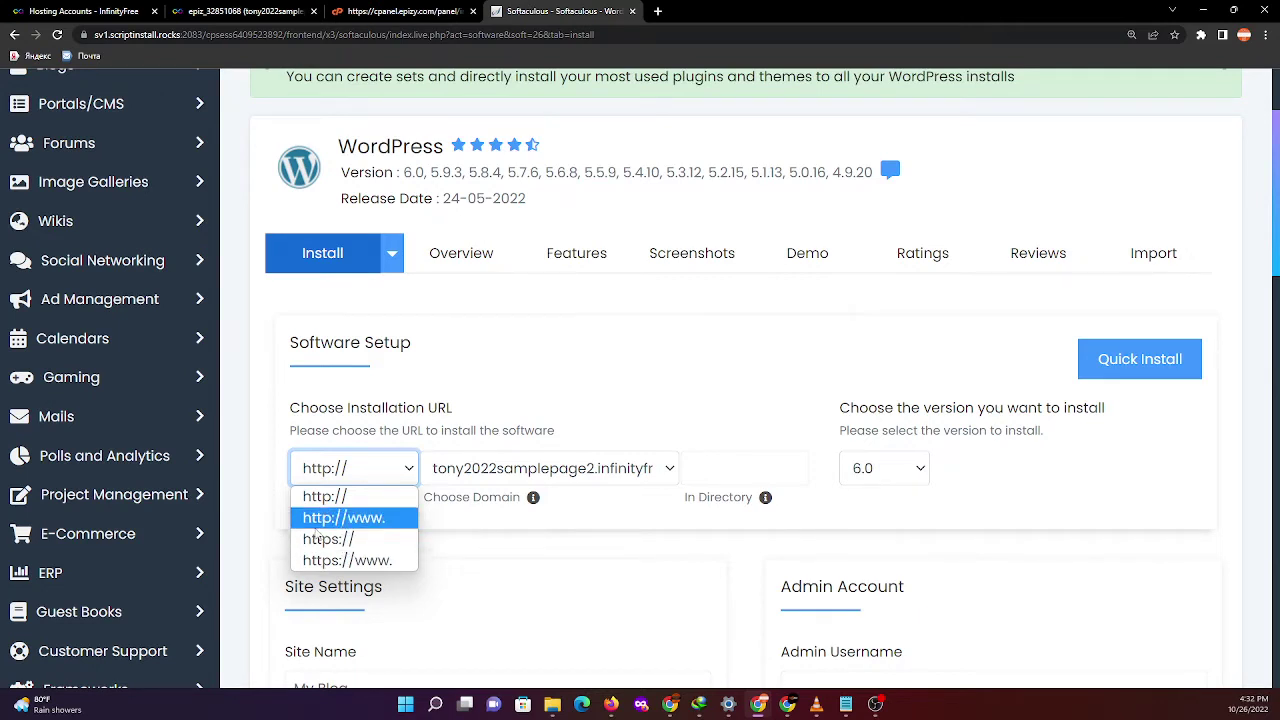
pyautogui.click(368, 519)
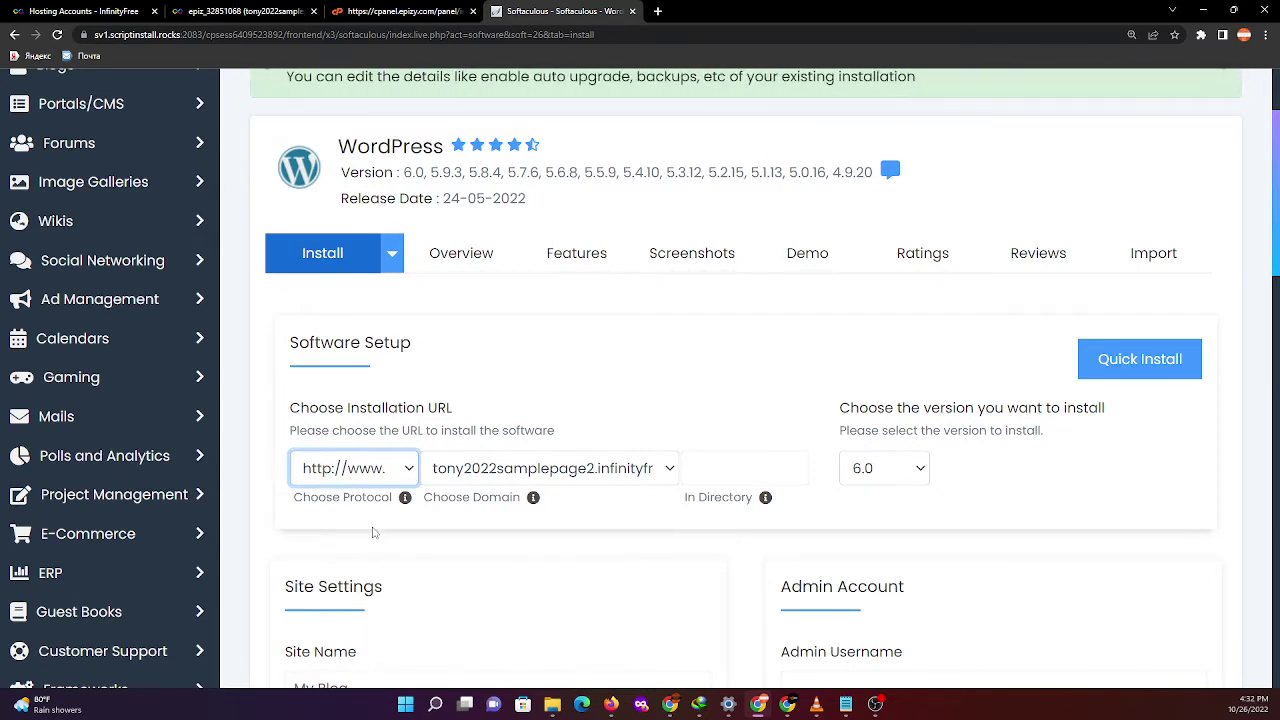
pyautogui.click(669, 471)
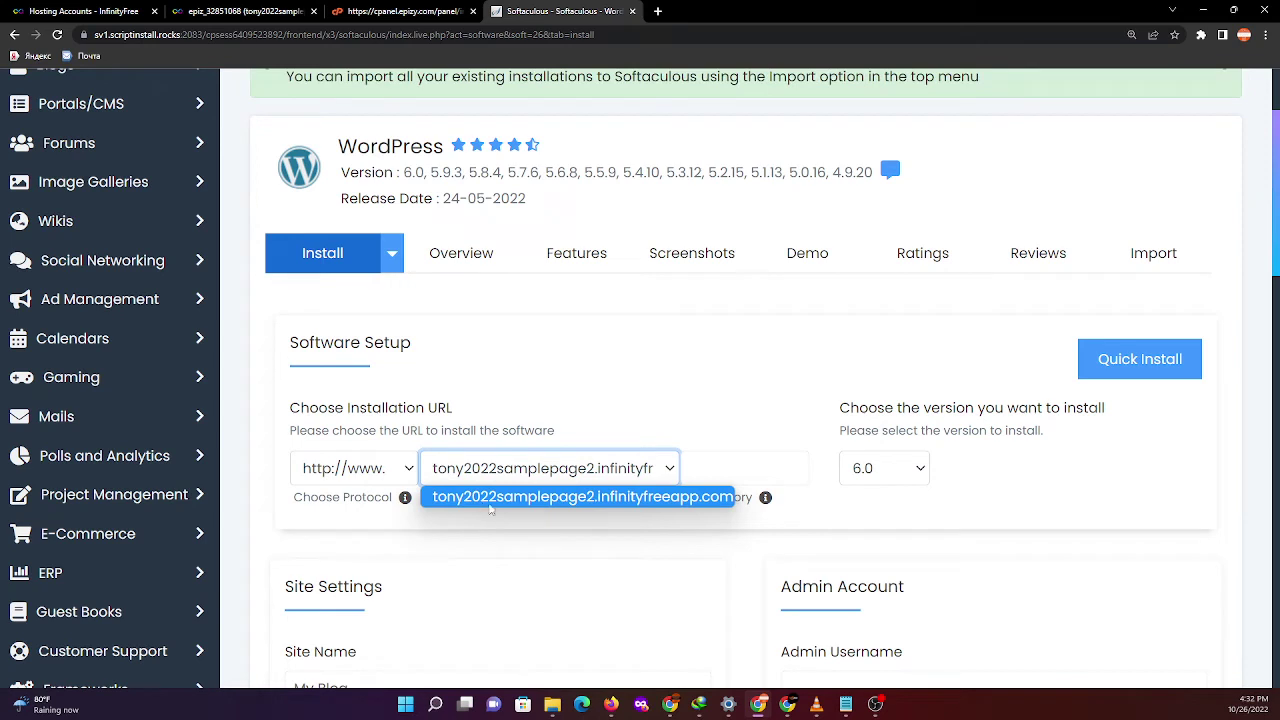
pyautogui.click(616, 545)
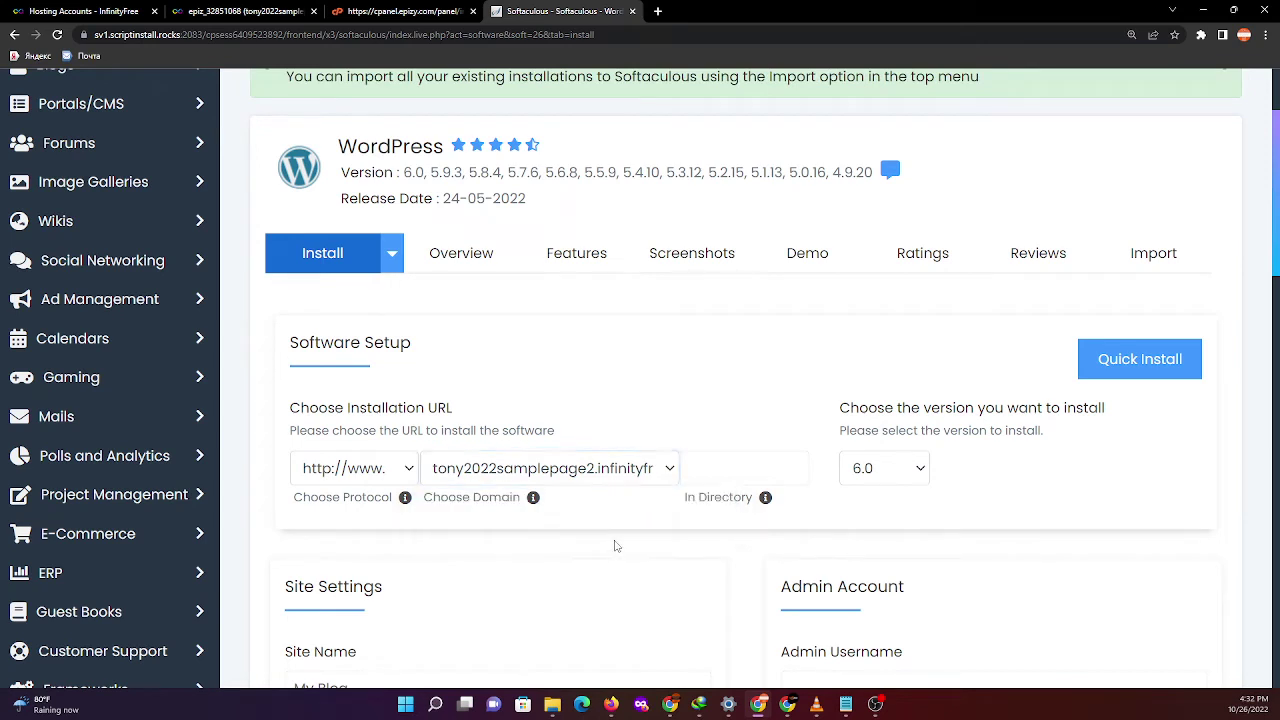
pyautogui.click(910, 479)
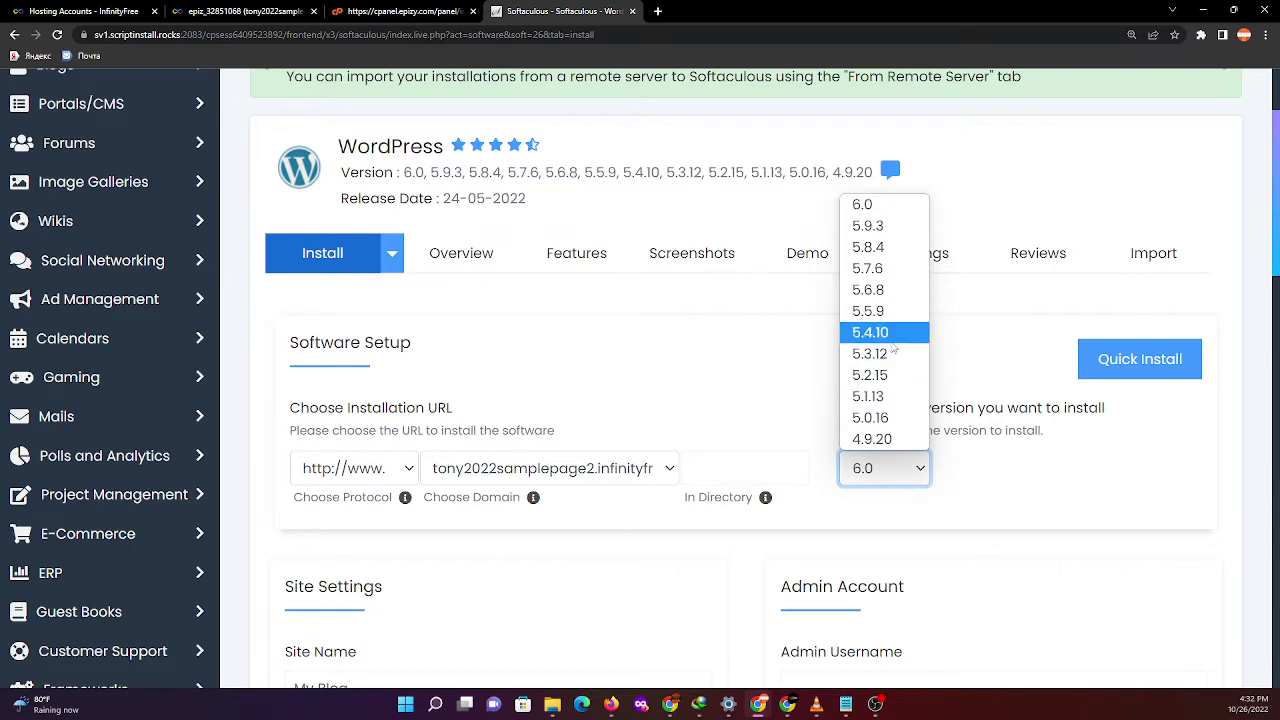
pyautogui.click(1015, 498)
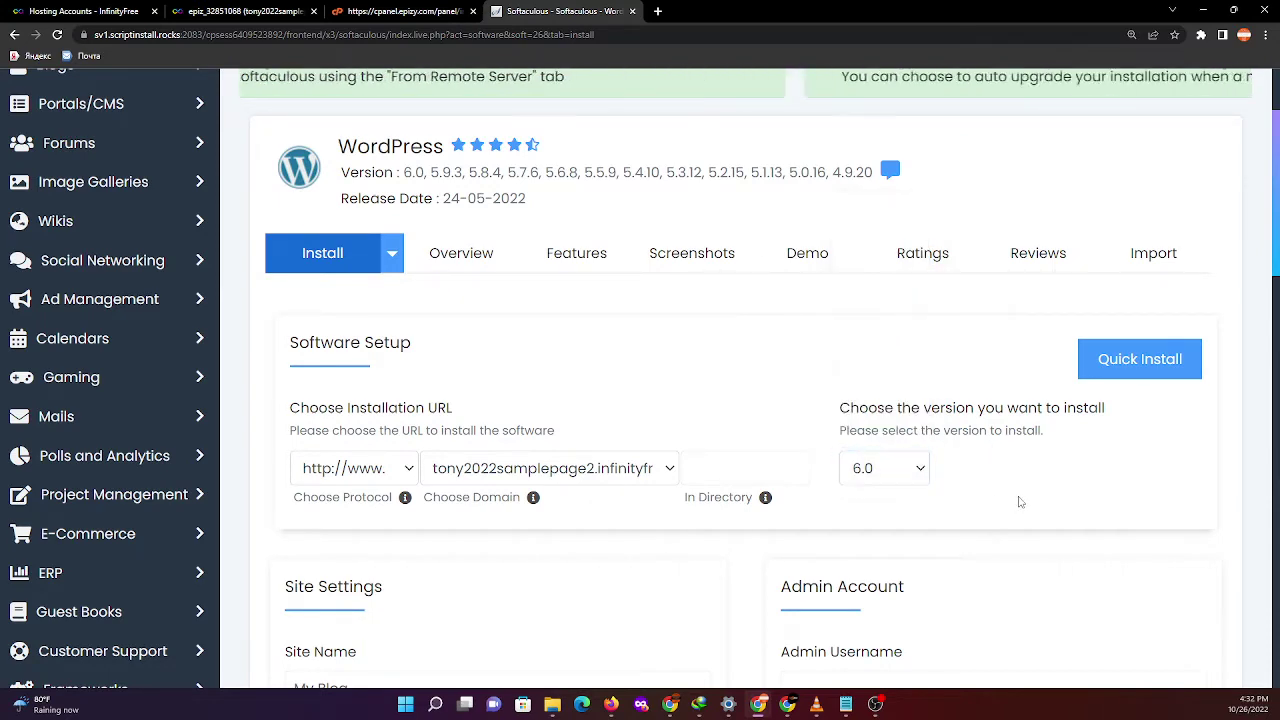
# - Paste the chosen admin username into the Admin Username field
pyautogui.scroll(-2, 1010, 498)
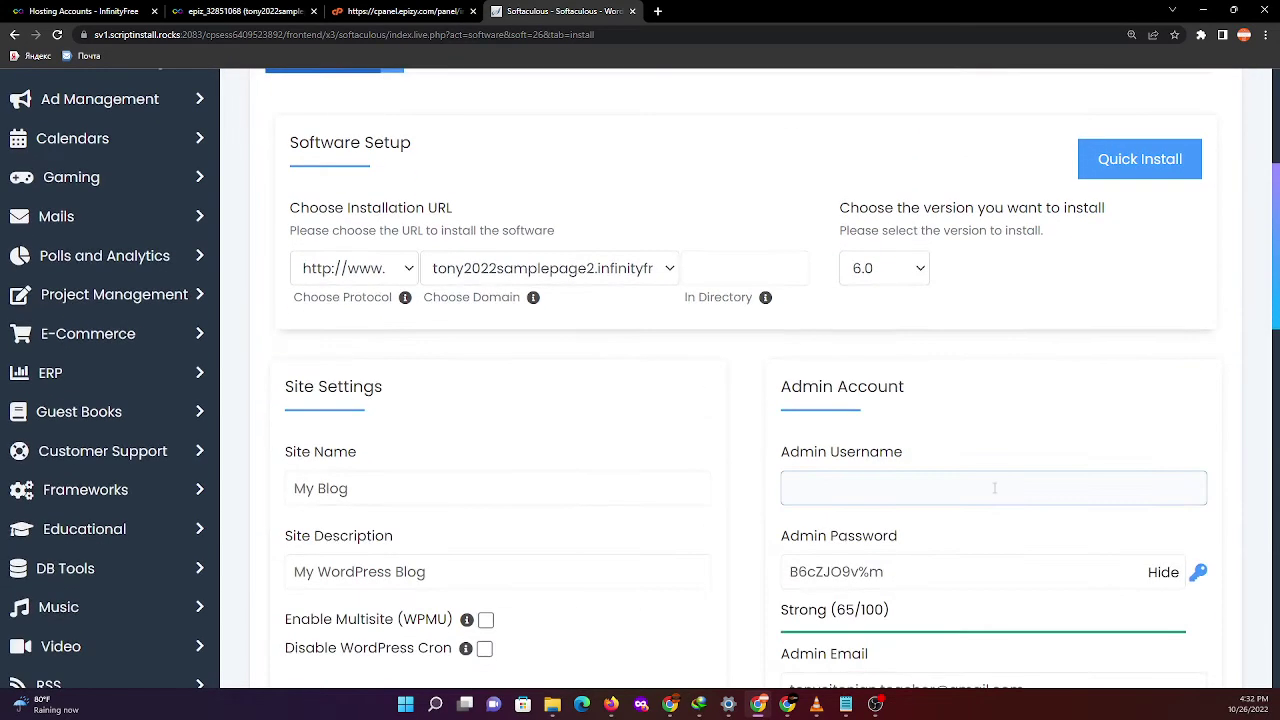
pyautogui.scroll(-1, 440, 470)
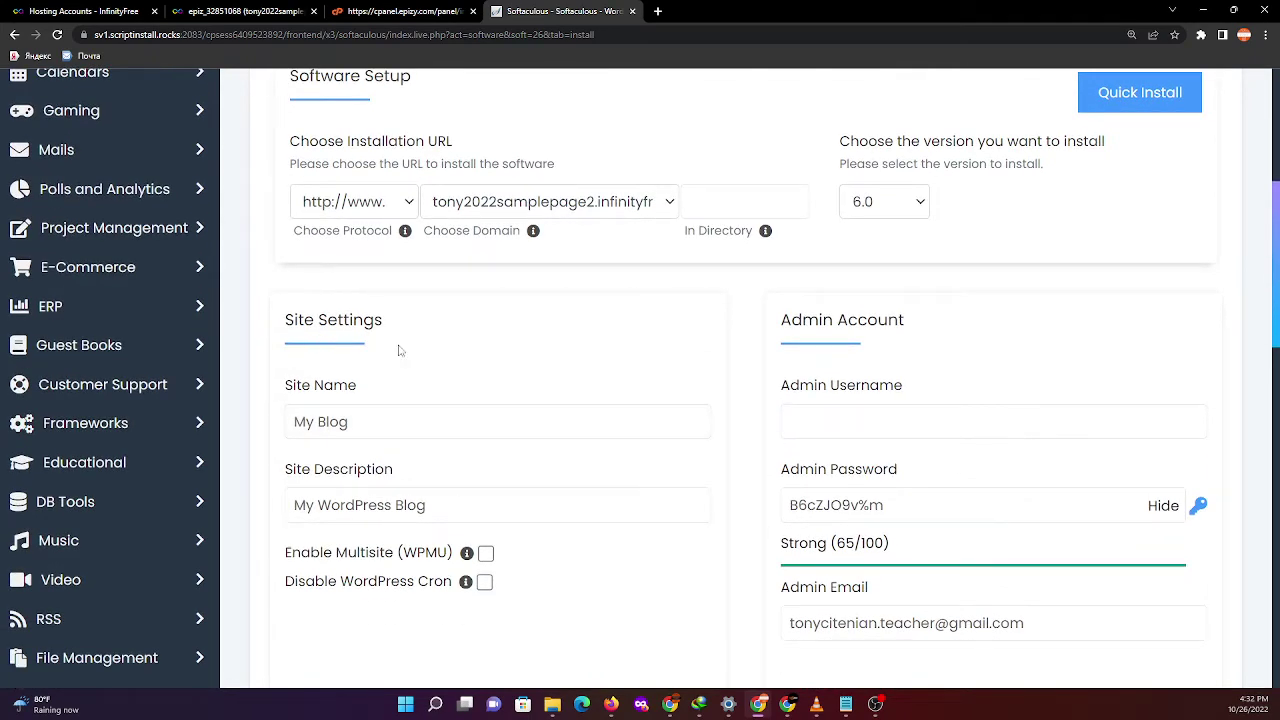
pyautogui.scroll(-1, 394, 383)
pyautogui.click(371, 360)
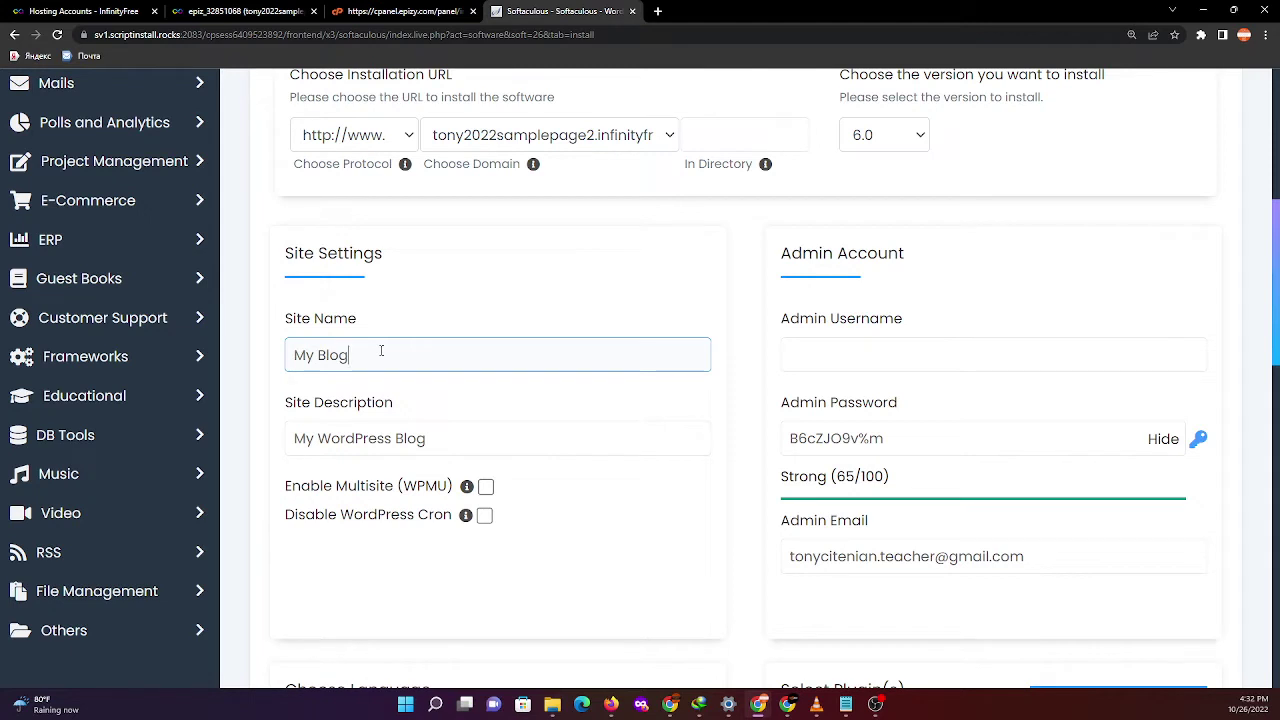
pyautogui.click(379, 351)
pyautogui.click(507, 441)
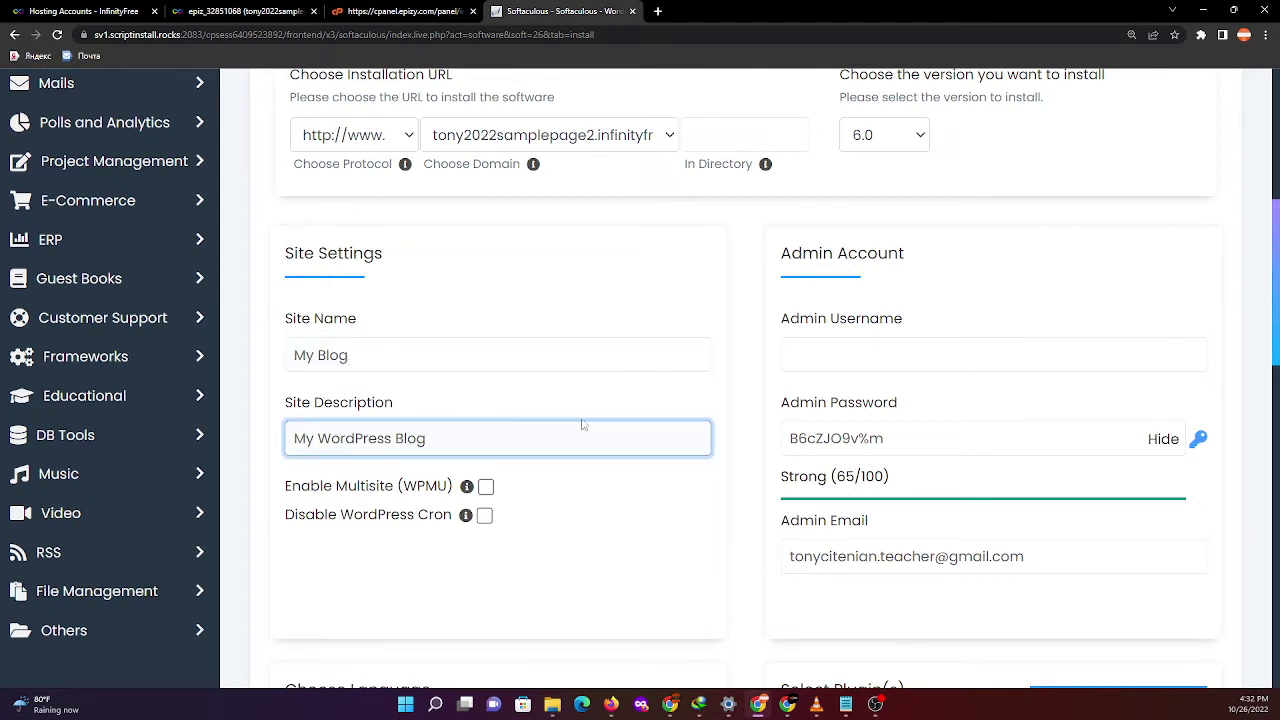
pyautogui.click(848, 362)
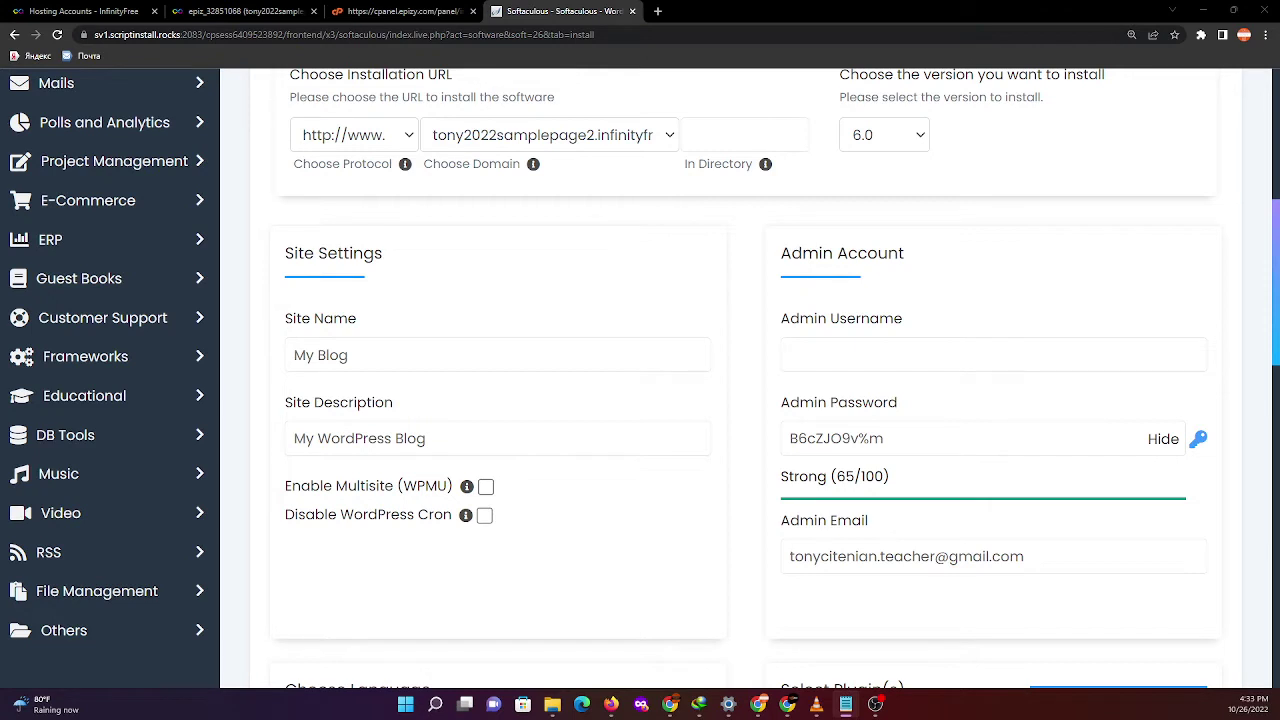
pyautogui.click(815, 357)
pyautogui.click(858, 355)
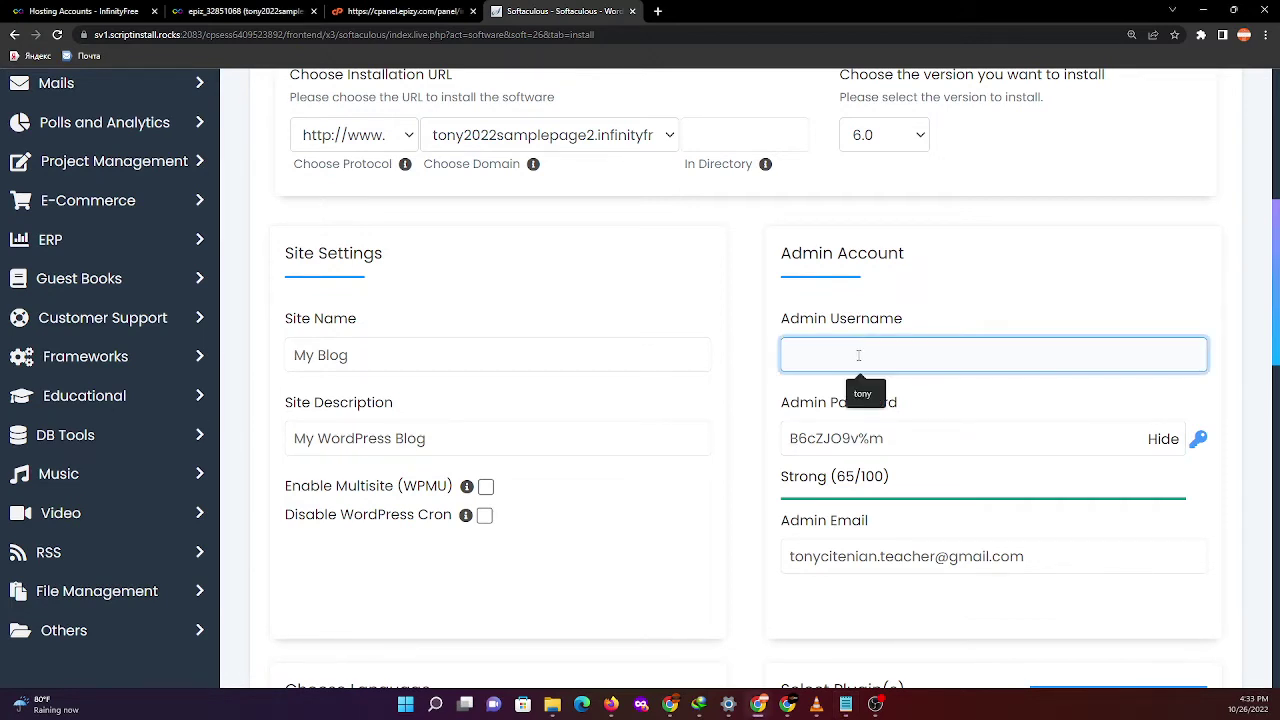
pyautogui.write('tonywordpress_02')
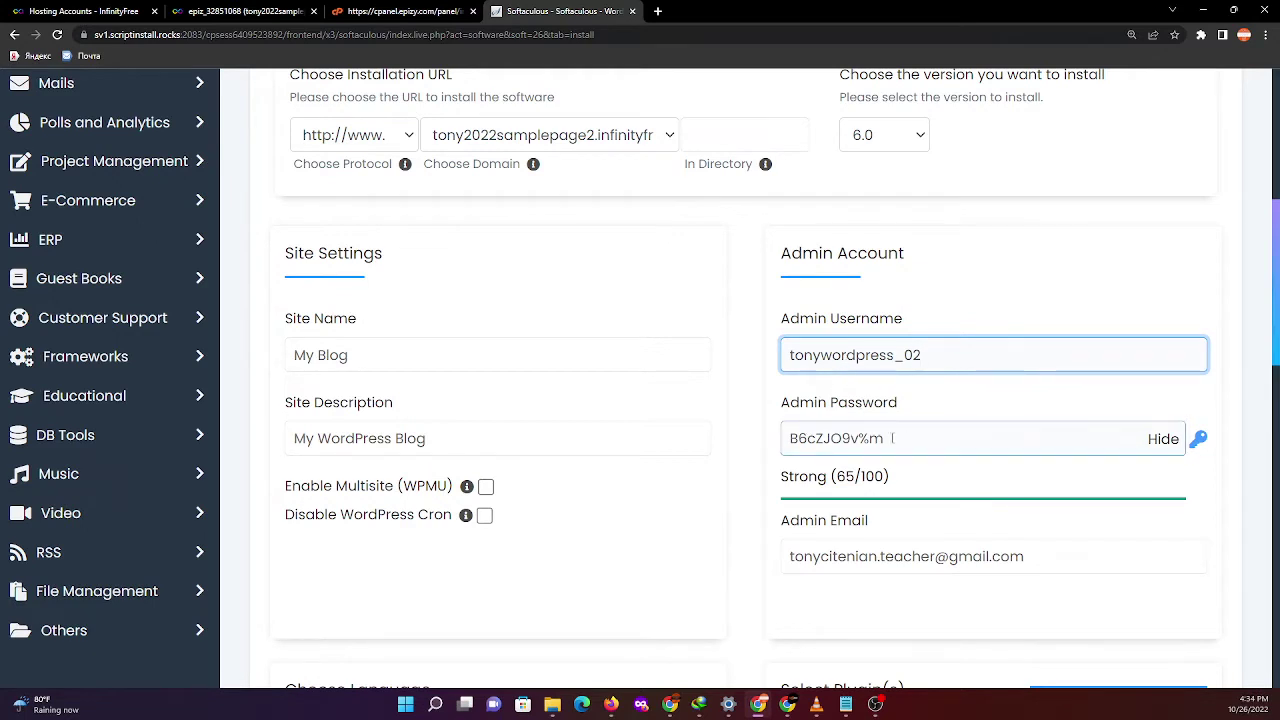
# - Replace the generated admin password with a custom strong one, leaving the admin e-mail unchanged
pyautogui.click(1010, 439)
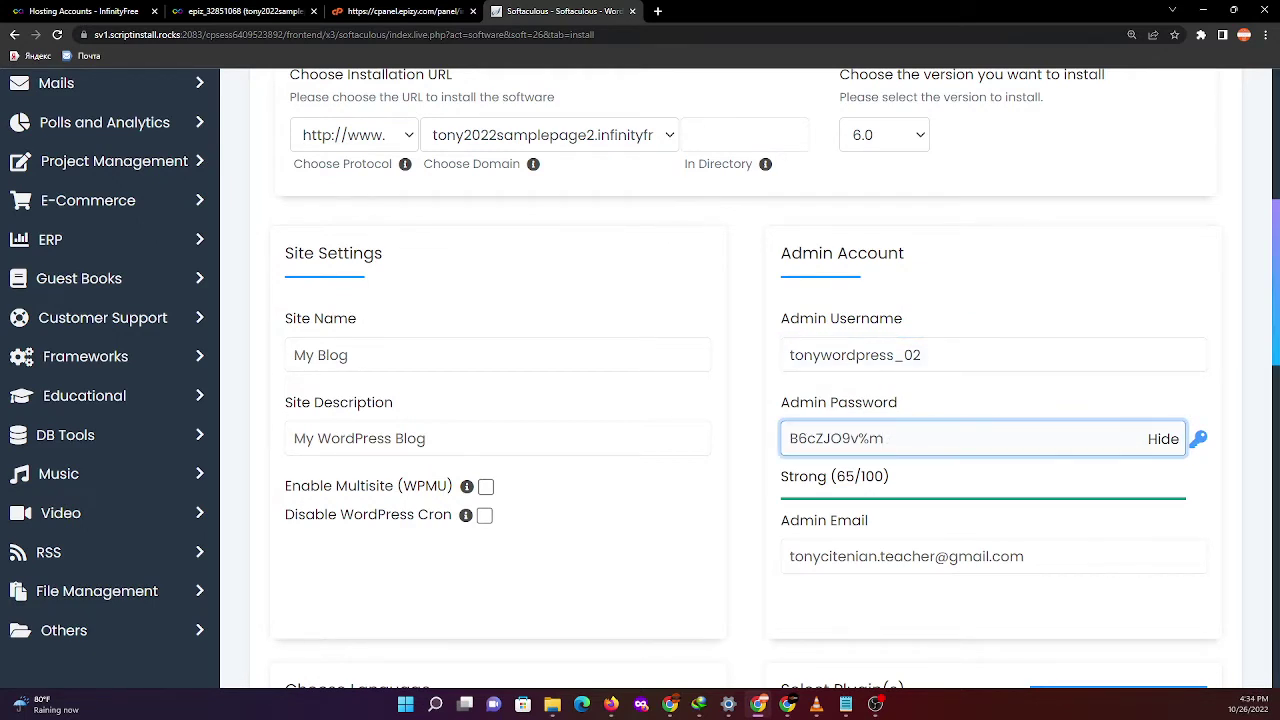
pyautogui.hotkey('alt', 'Tab')
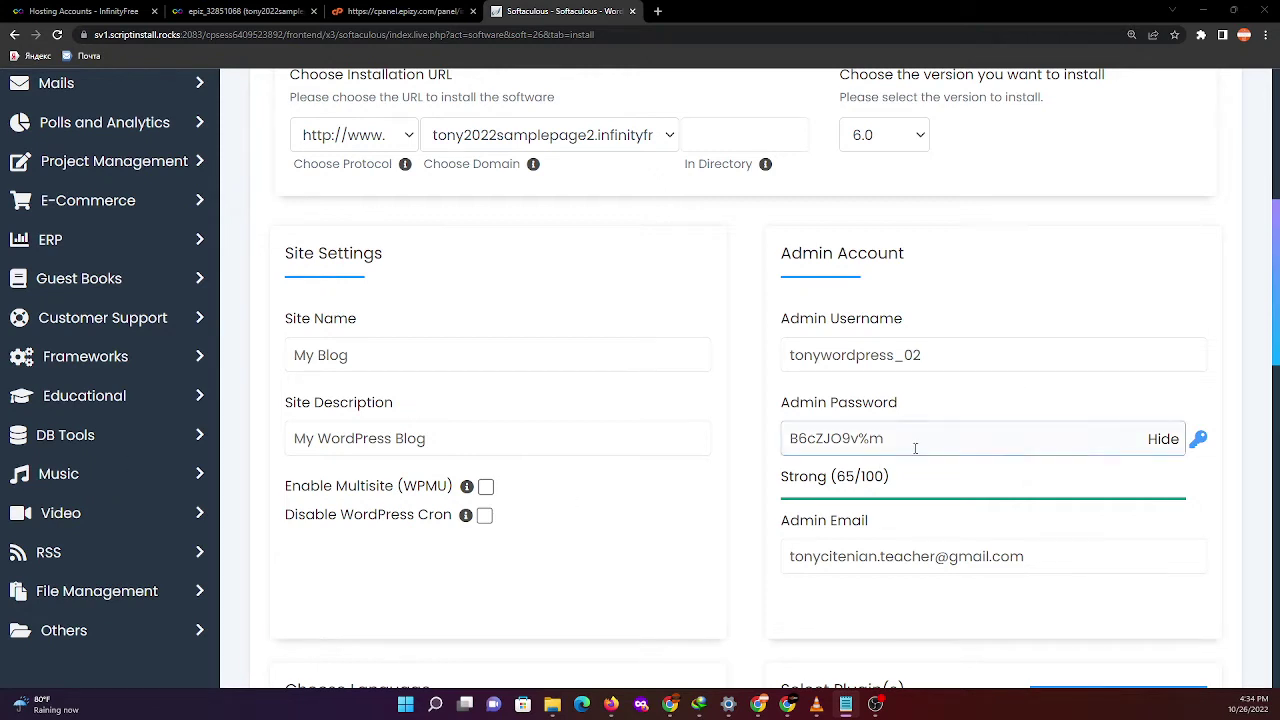
pyautogui.moveTo(914, 443); pyautogui.dragTo(714, 440)
pyautogui.hotkey('ctrl', 'v')
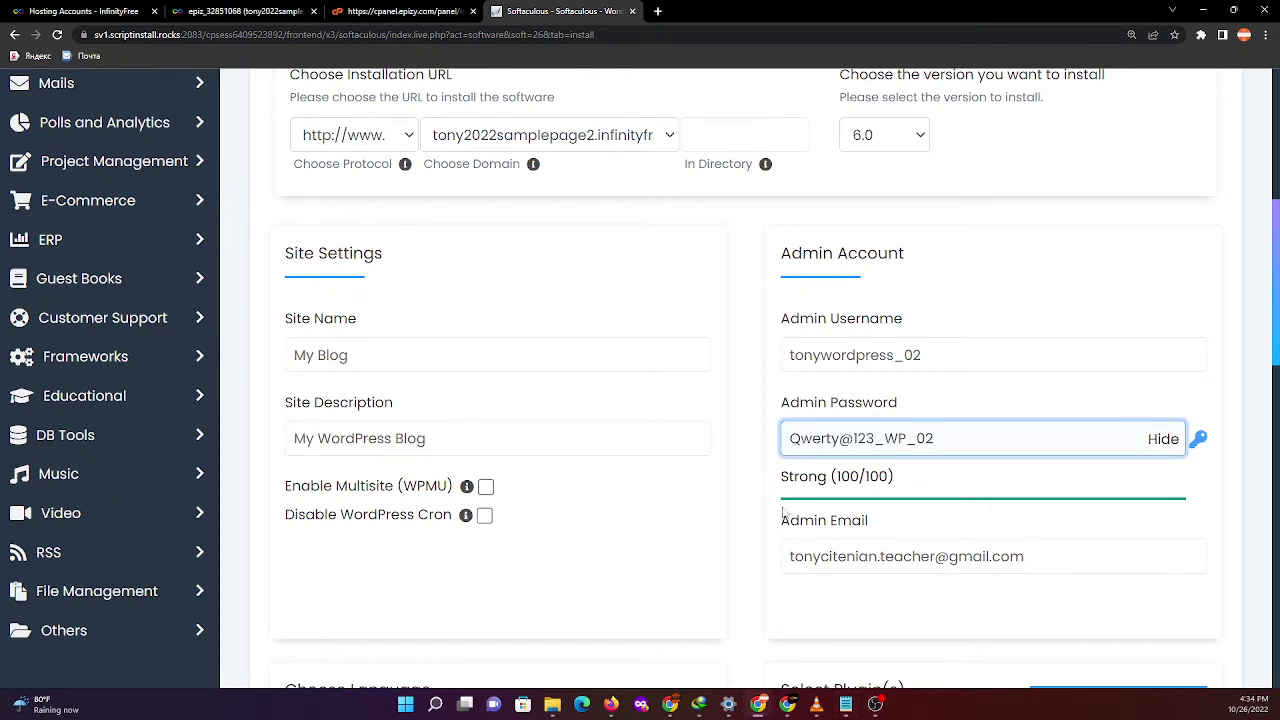
pyautogui.click(917, 612)
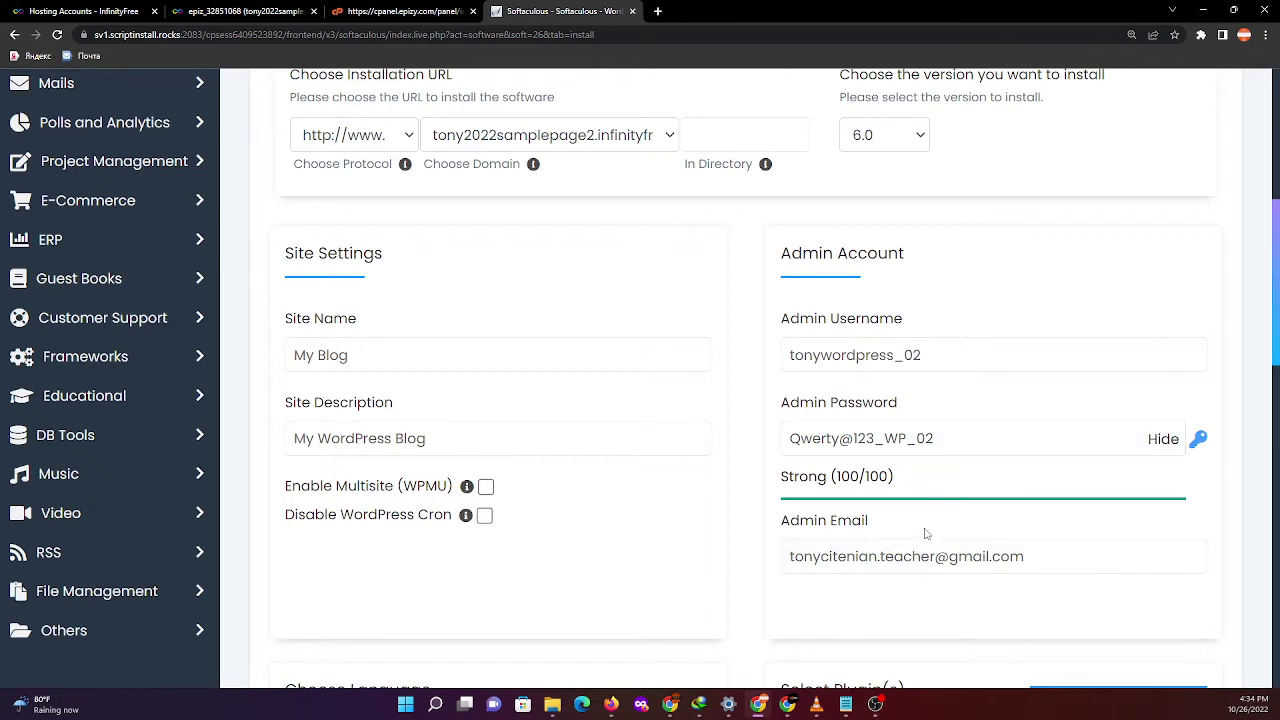
pyautogui.click(923, 567)
pyautogui.click(846, 406)
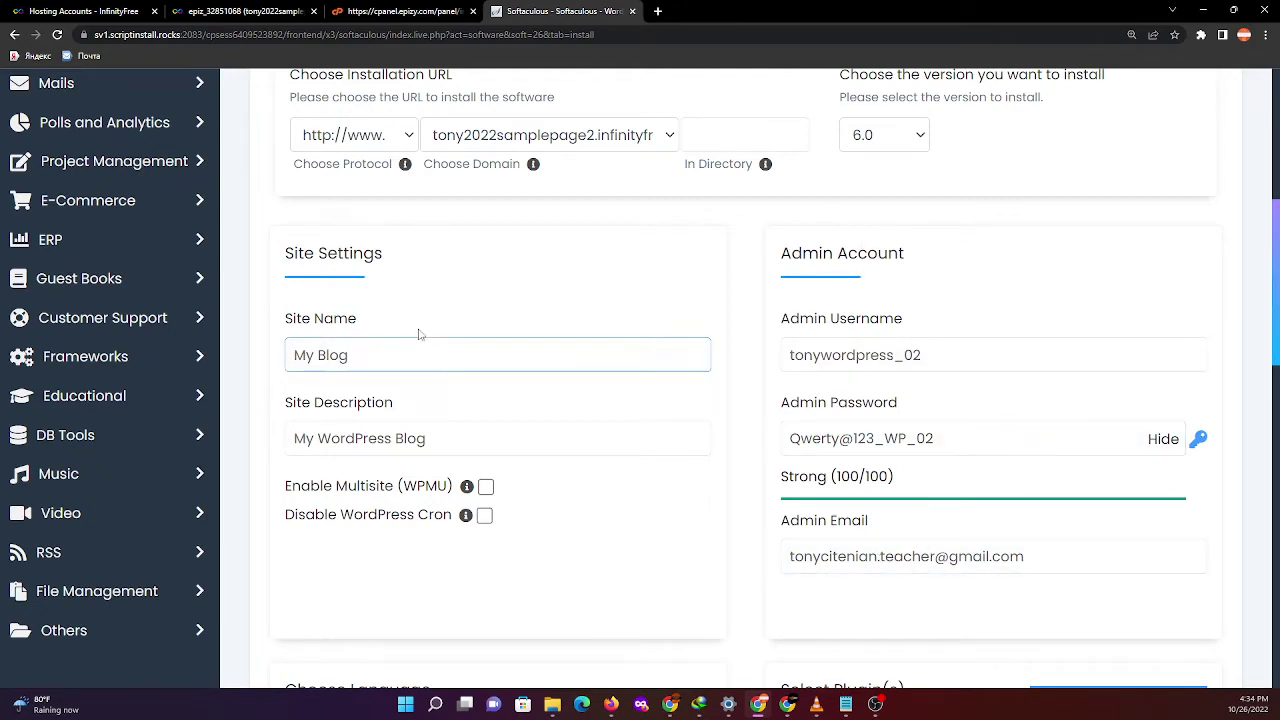
# - Replace the default site name 'My Blog' with 'tony2022samplepage2'
pyautogui.click(387, 359)
pyautogui.click(453, 449)
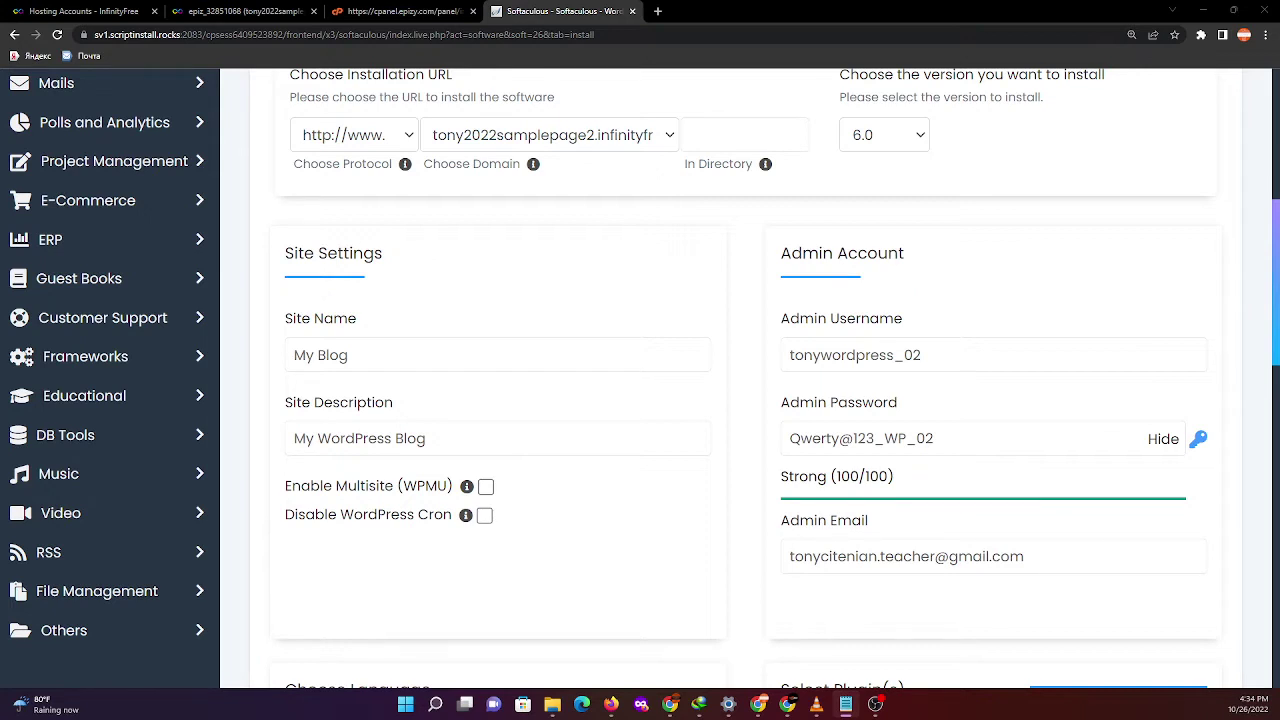
pyautogui.click(552, 450)
pyautogui.moveTo(351, 347); pyautogui.dragTo(236, 363)
pyautogui.write('tony2022samplepage2')
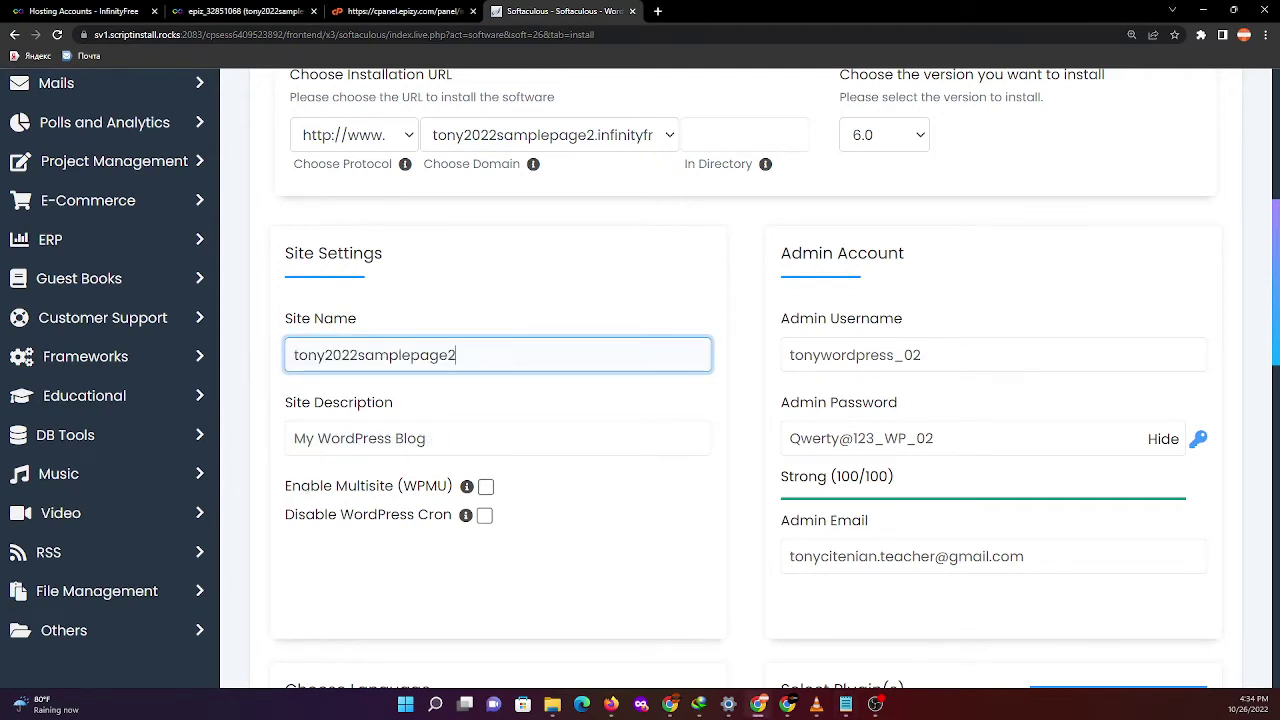
pyautogui.click(845, 704)
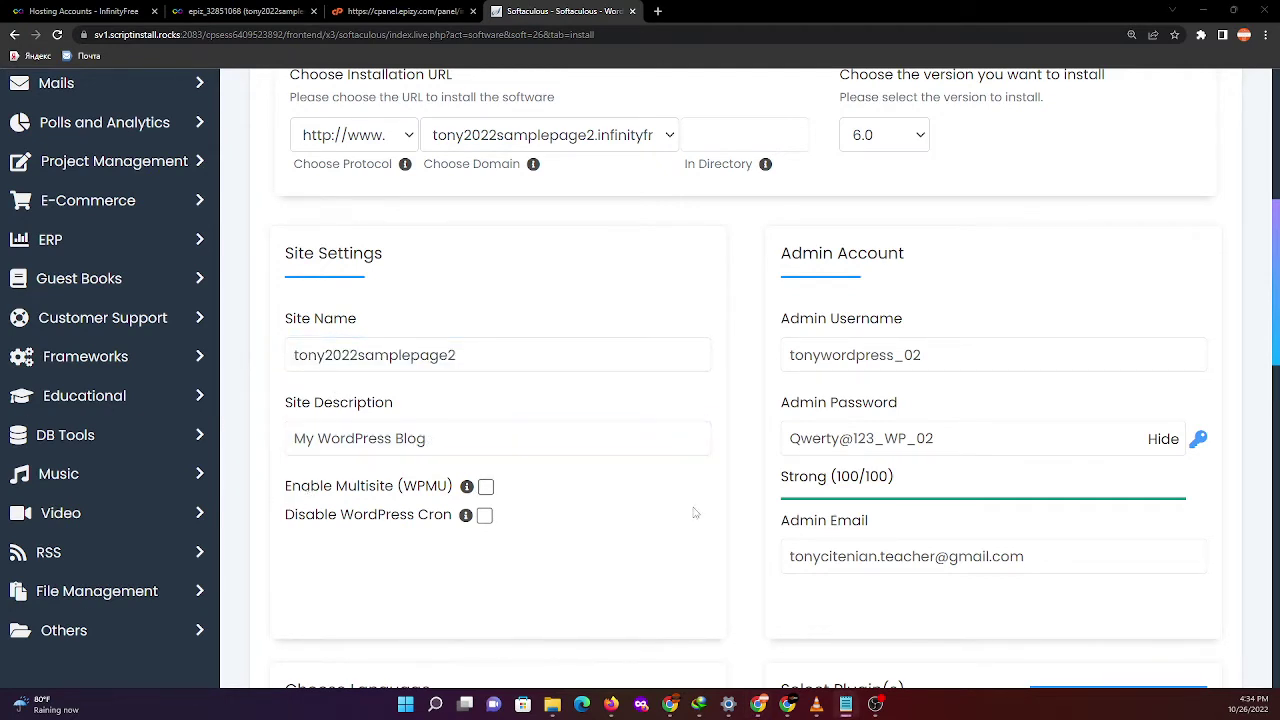
pyautogui.click(860, 438)
pyautogui.click(741, 468)
pyautogui.scroll(-1, 512, 550)
pyautogui.scroll(-1, 511, 550)
pyautogui.moveTo(466, 356)
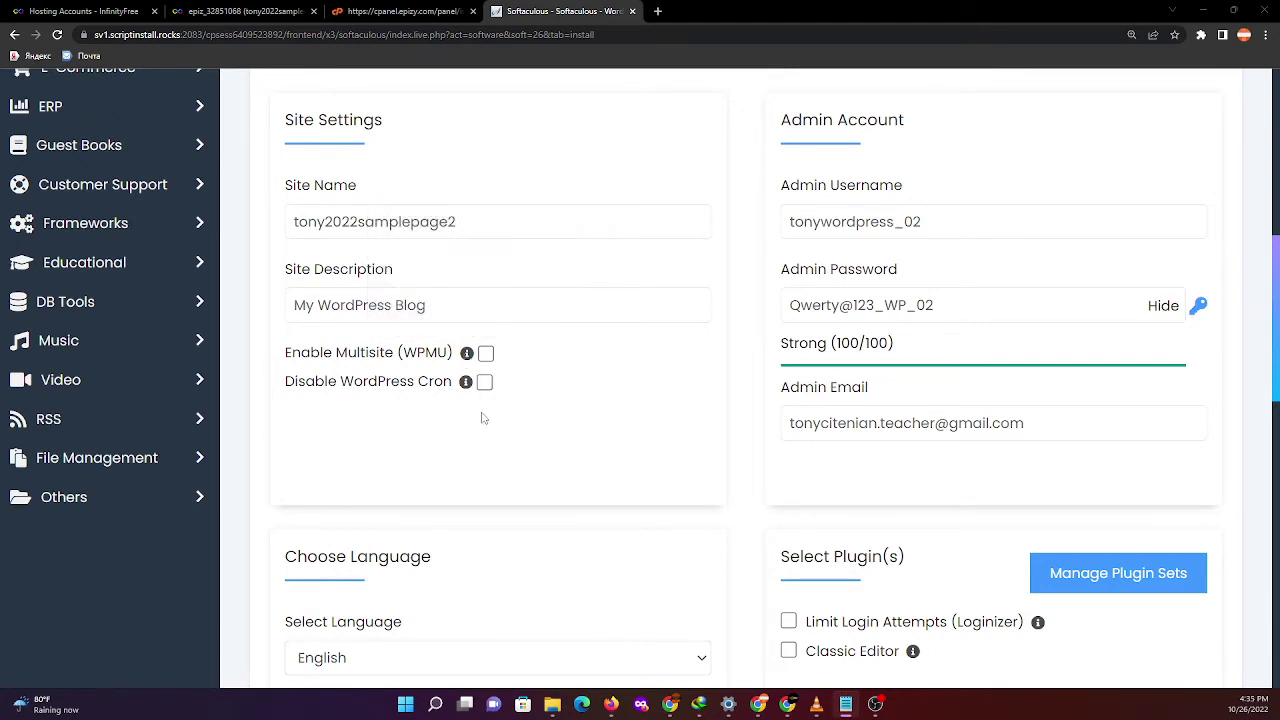
pyautogui.scroll(-2, 537, 451)
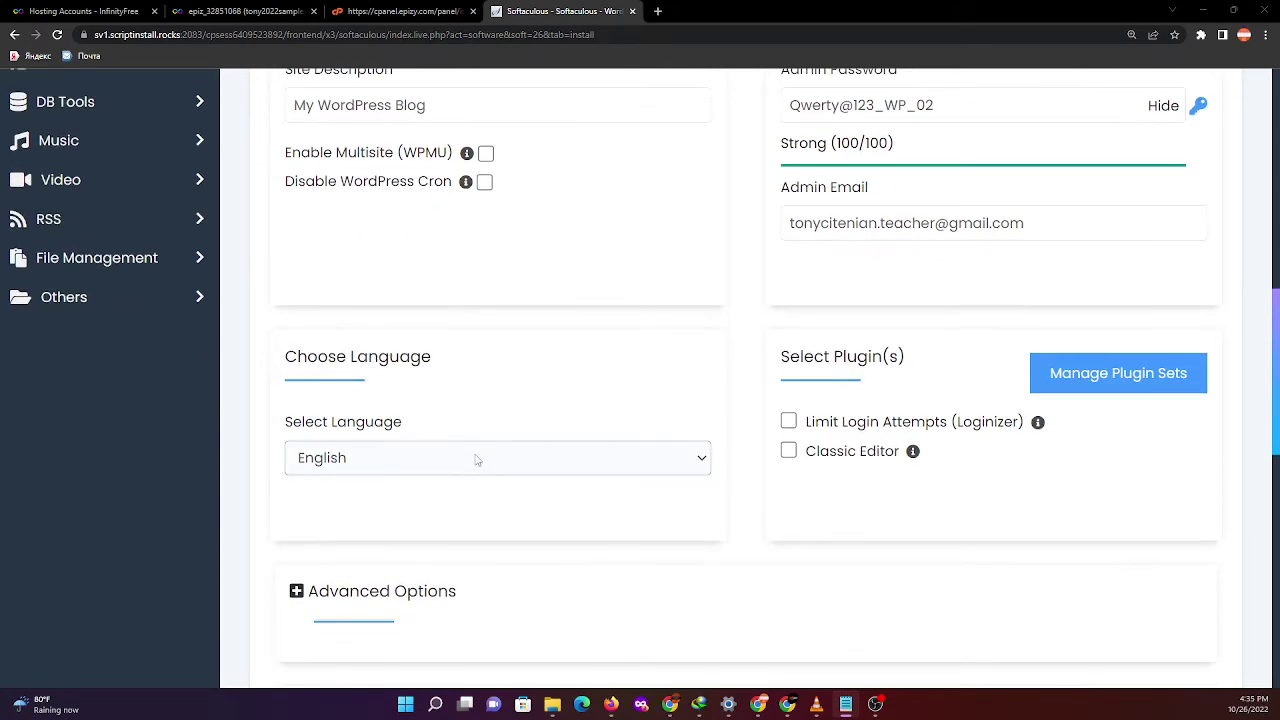
pyautogui.click(502, 464)
pyautogui.click(504, 510)
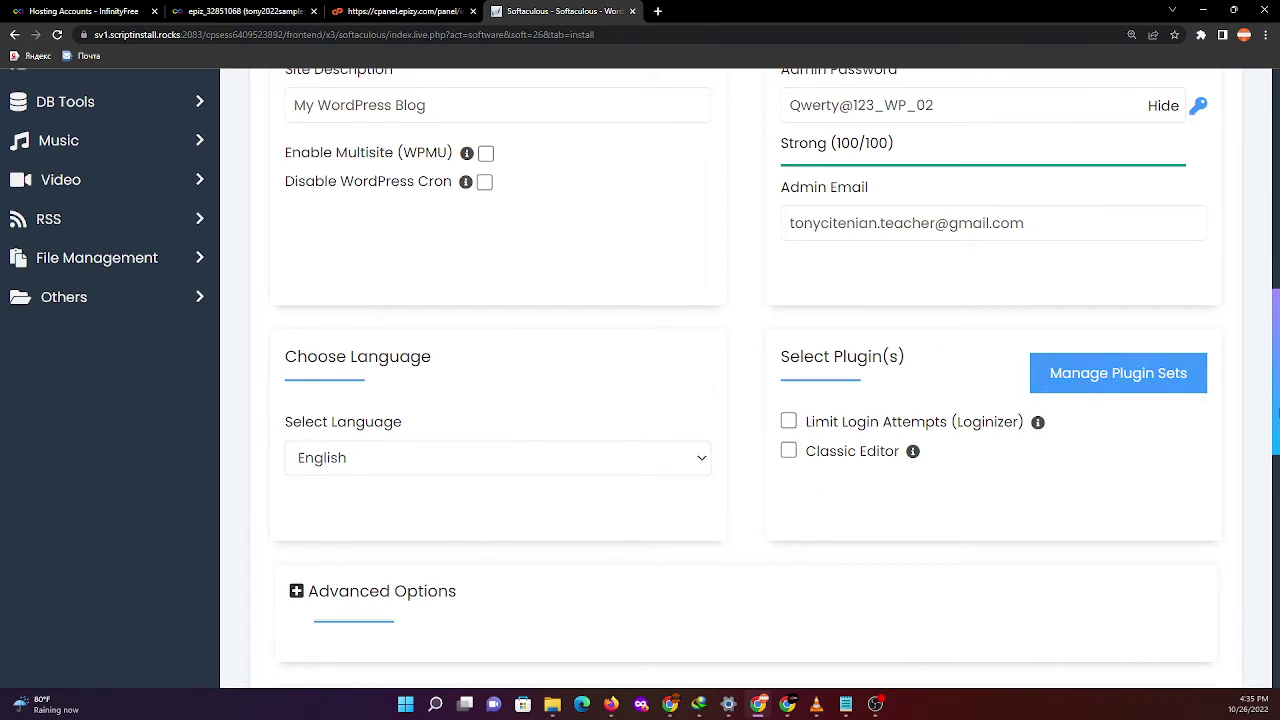
pyautogui.scroll(-3, 354, 537)
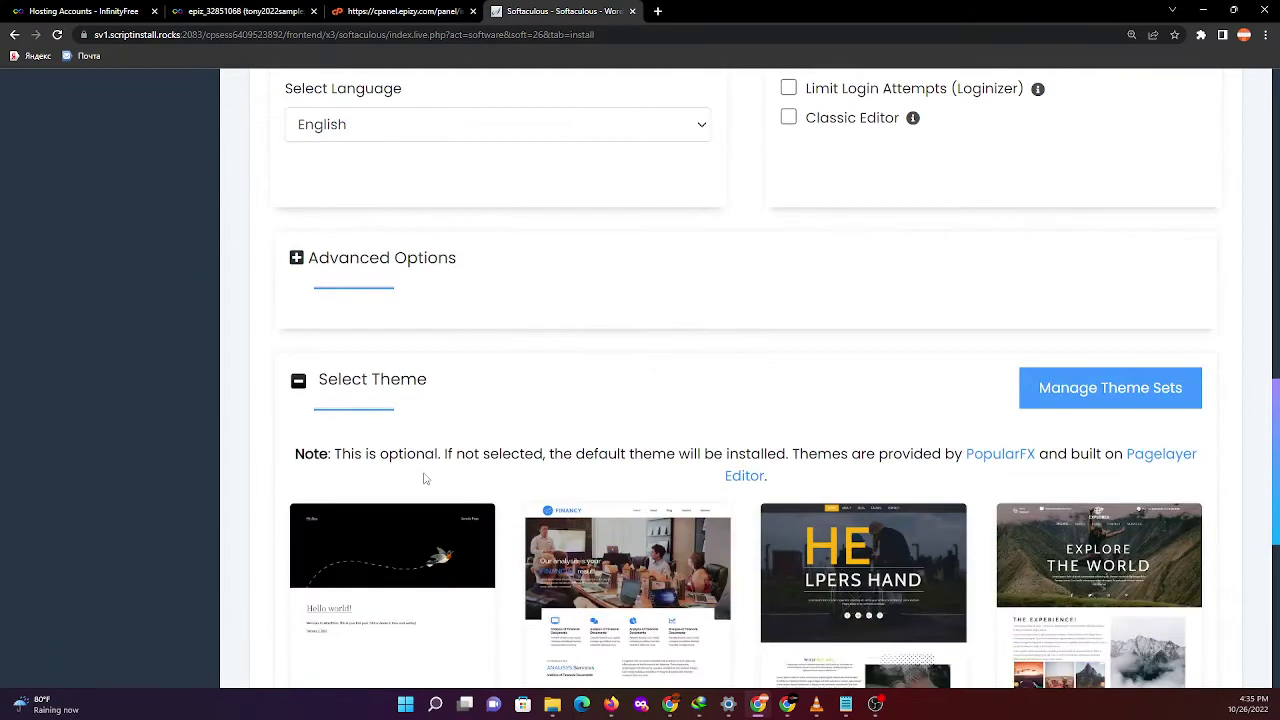
pyautogui.scroll(-5, 424, 479)
pyautogui.scroll(2, 420, 490)
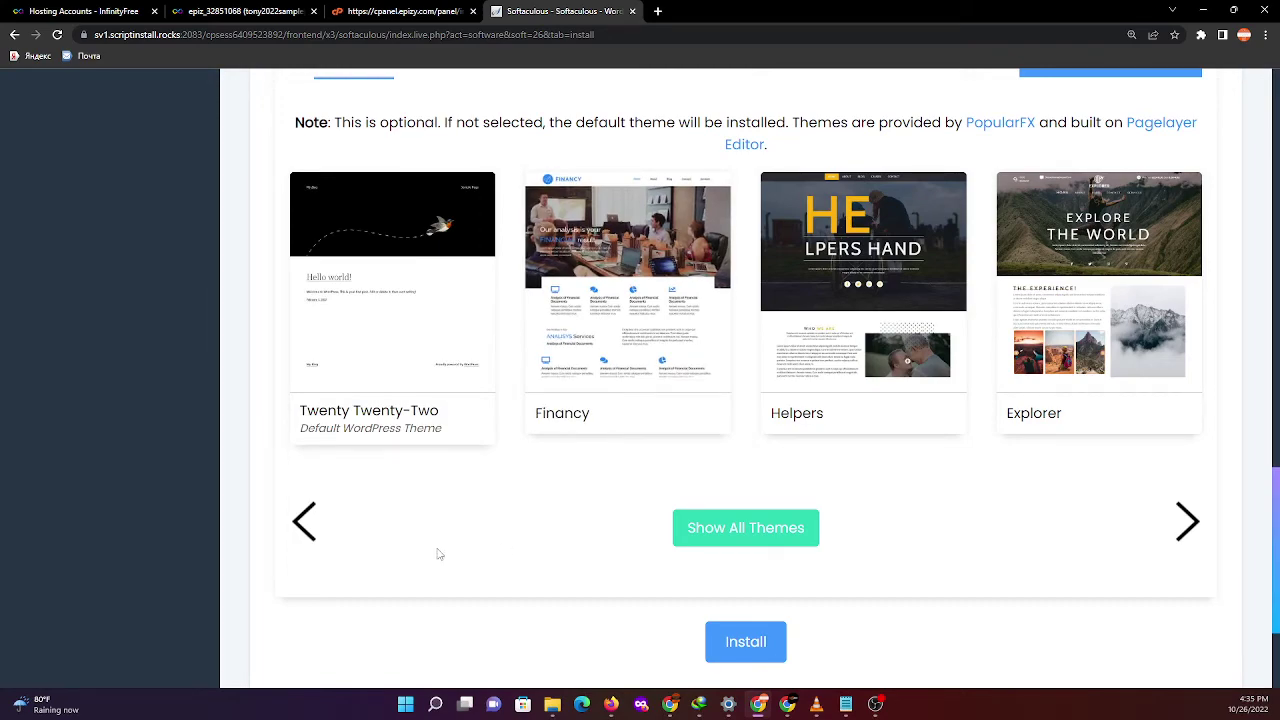
pyautogui.scroll(12, 440, 550)
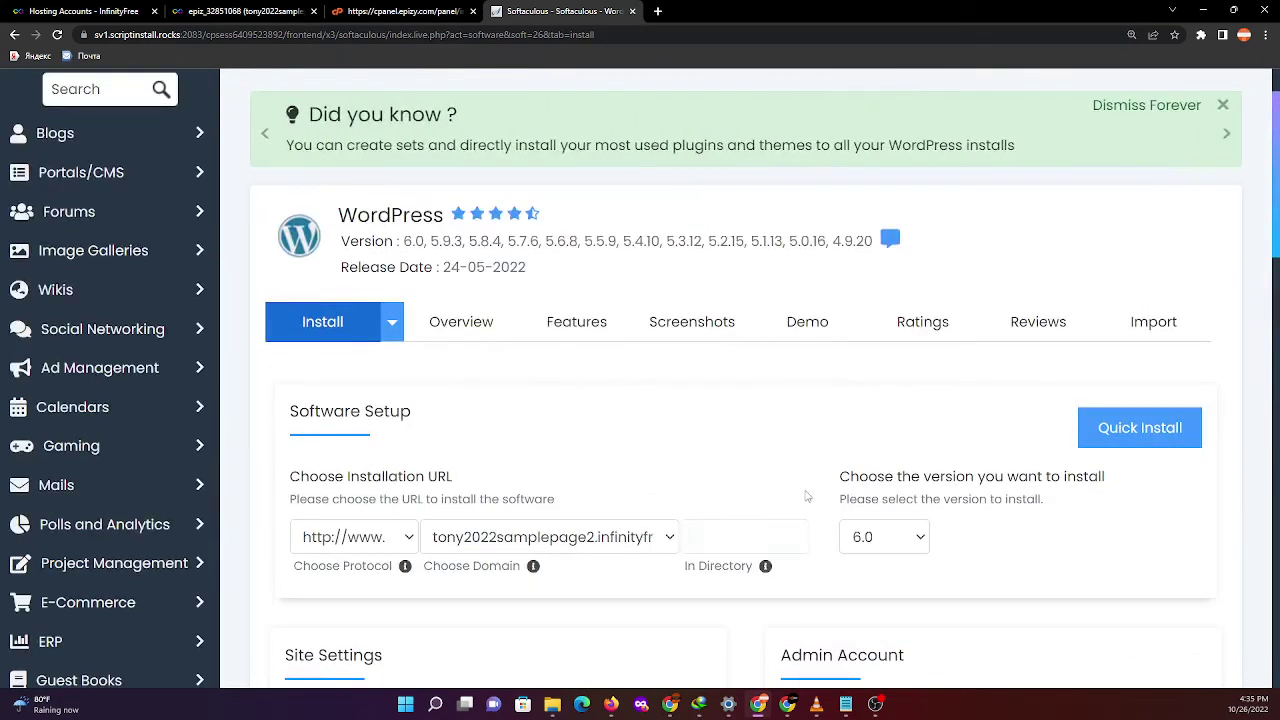
# - Browse the WordPress Overview and Features tabs in Softaculous
pyautogui.click(468, 335)
pyautogui.scroll(-3, 871, 475)
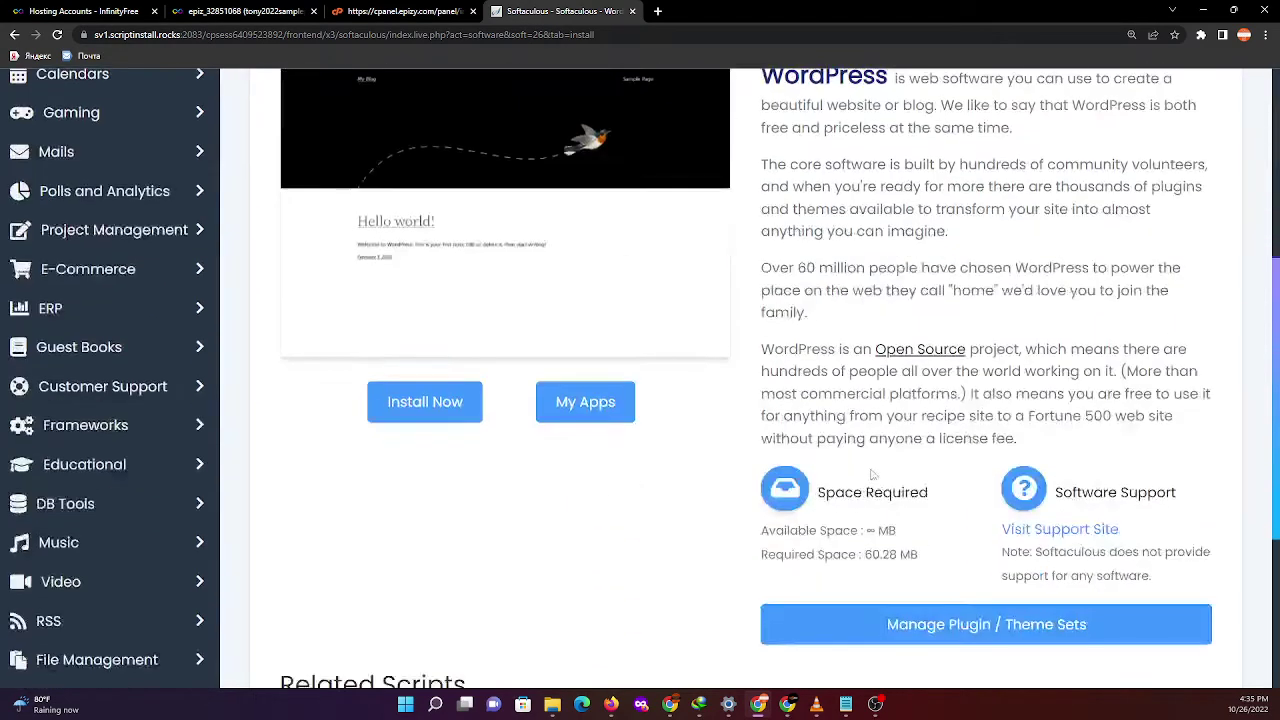
pyautogui.scroll(-2, 868, 476)
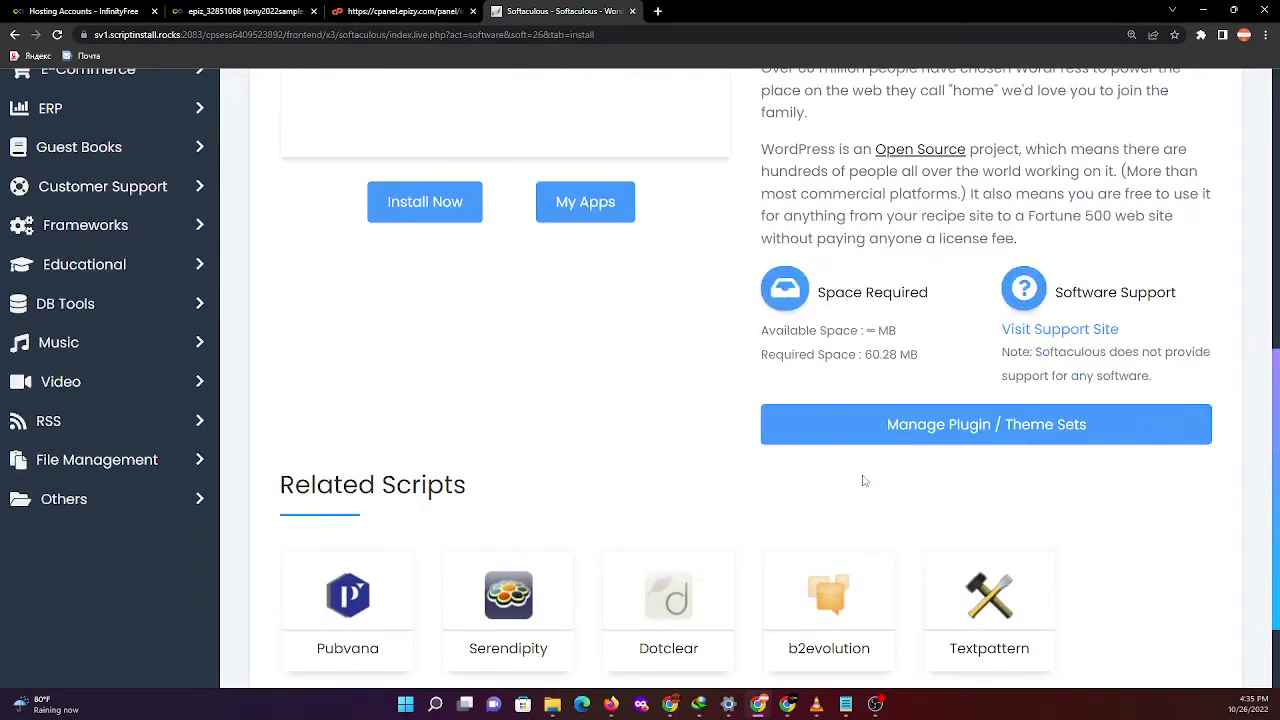
pyautogui.scroll(-1, 855, 484)
pyautogui.scroll(6, 849, 488)
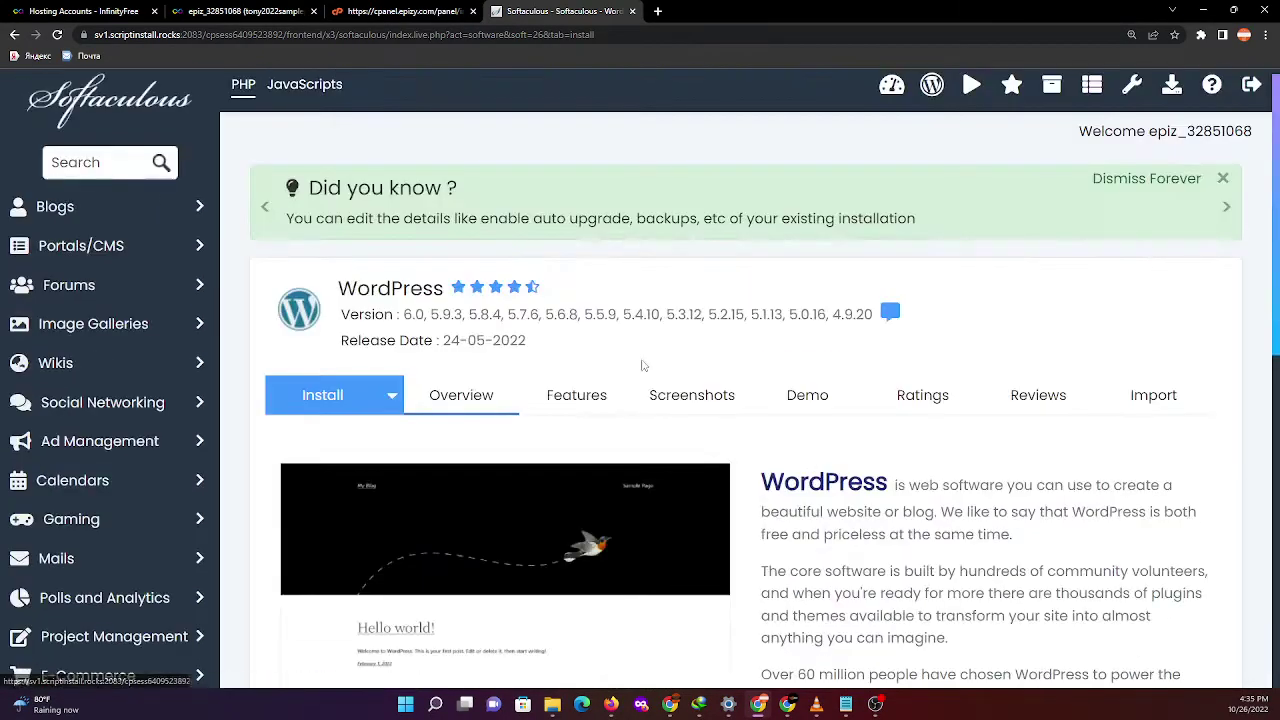
pyautogui.click(578, 398)
pyautogui.scroll(-8, 634, 440)
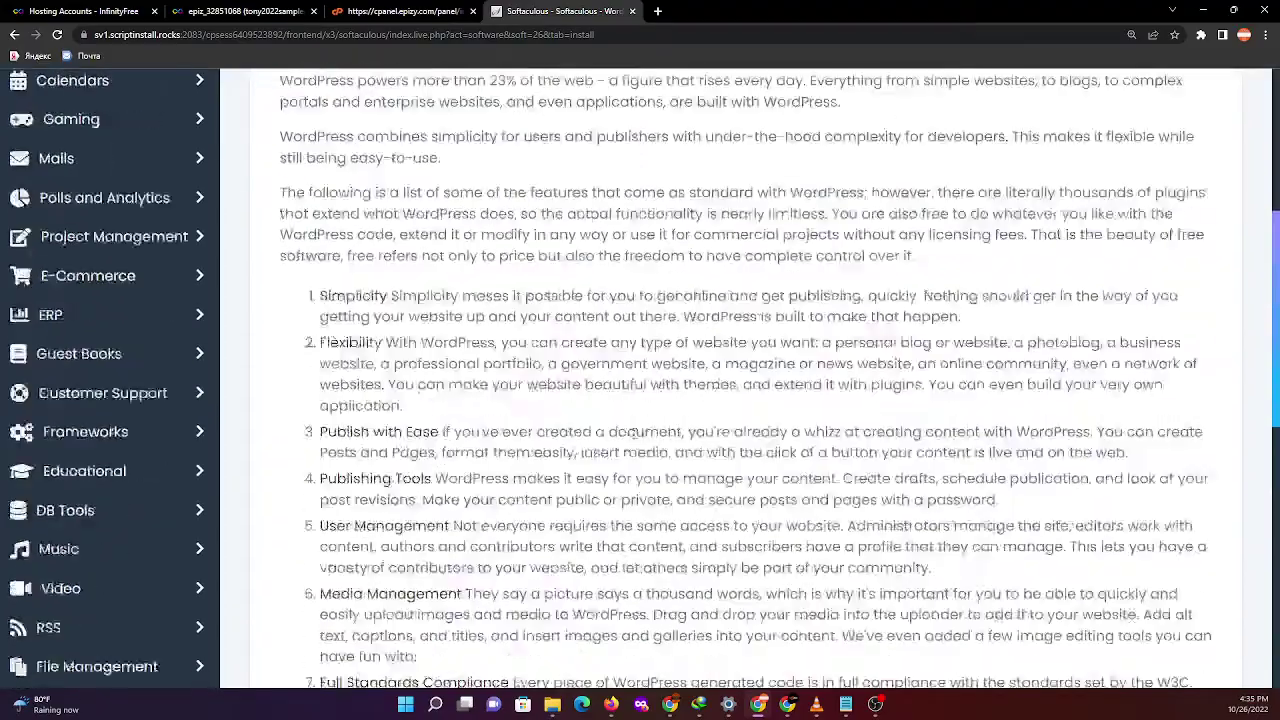
pyautogui.scroll(-3, 634, 440)
pyautogui.scroll(10, 636, 442)
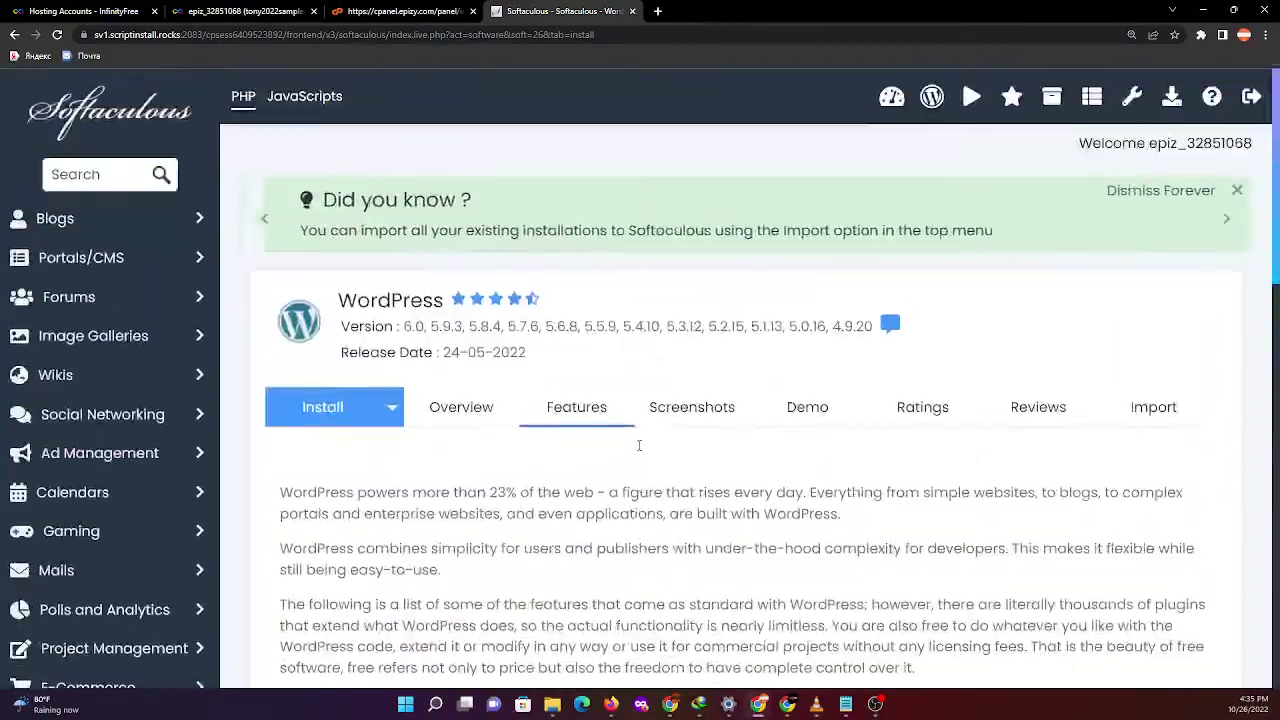
# - View the screenshots and demo, then open Ratings showing a 4.72 average and 22113 five-star votes
pyautogui.click(697, 412)
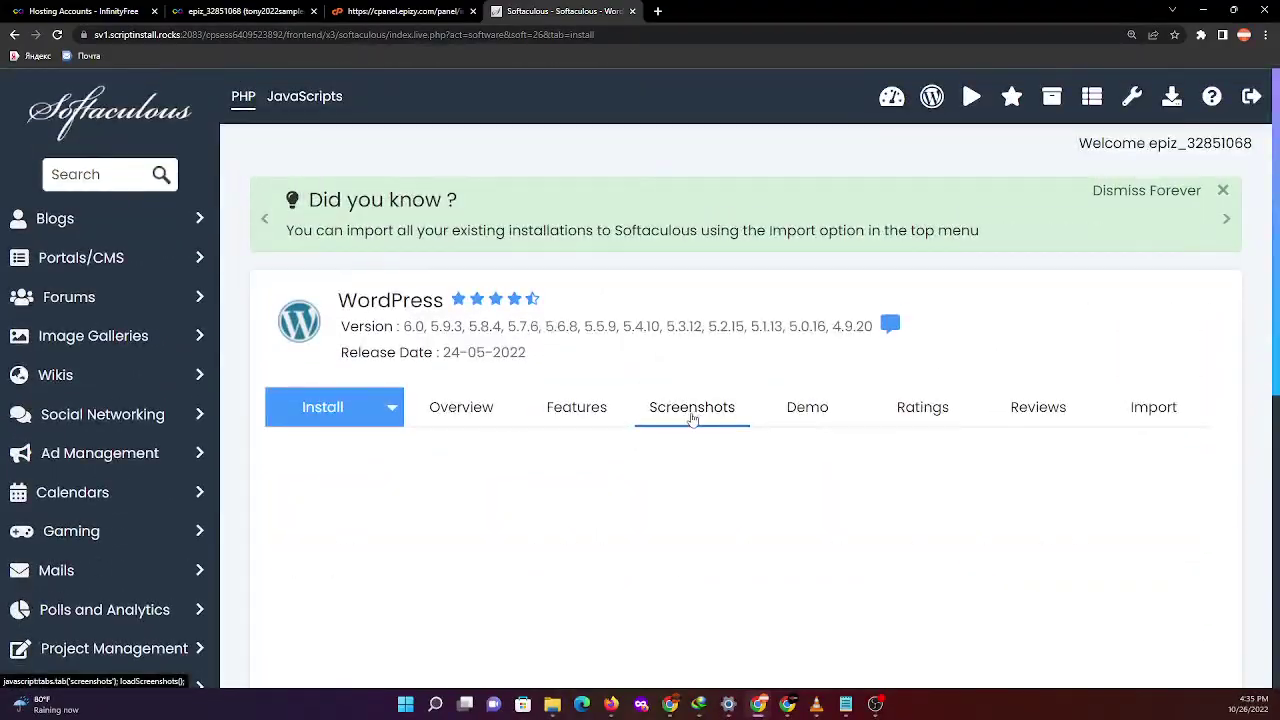
pyautogui.scroll(-3, 677, 429)
pyautogui.scroll(3, 678, 428)
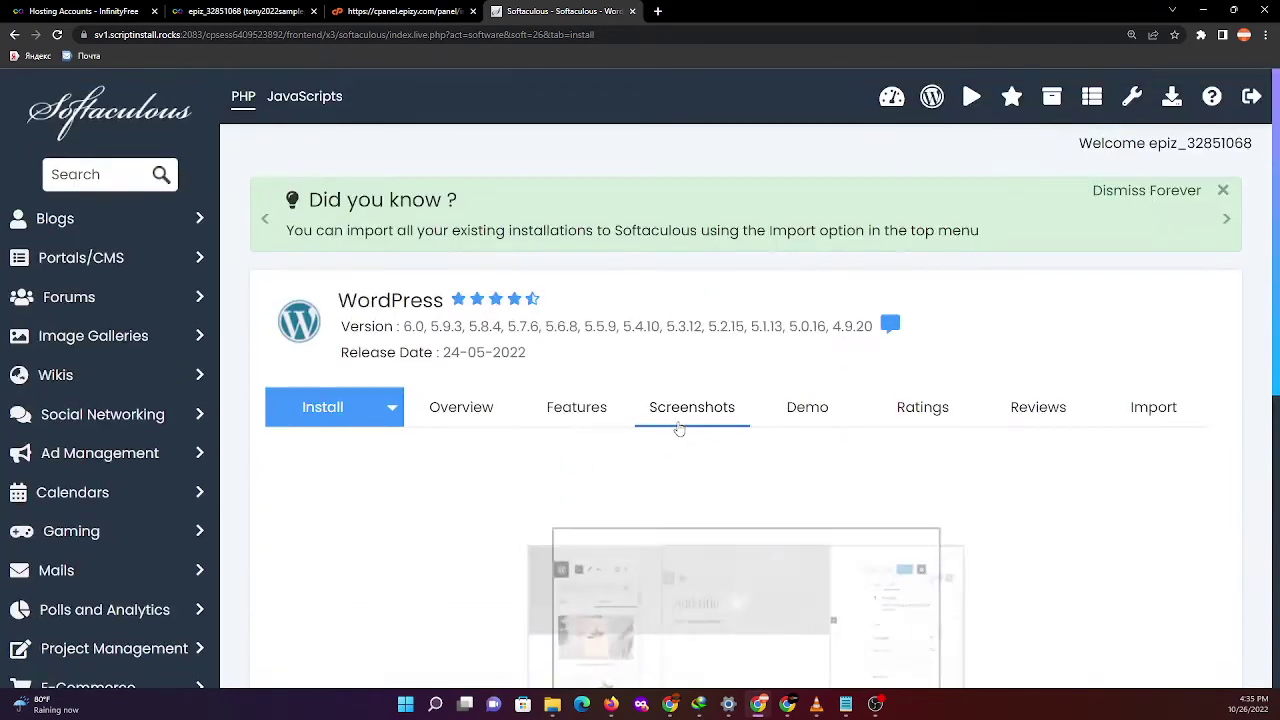
pyautogui.scroll(-2, 529, 443)
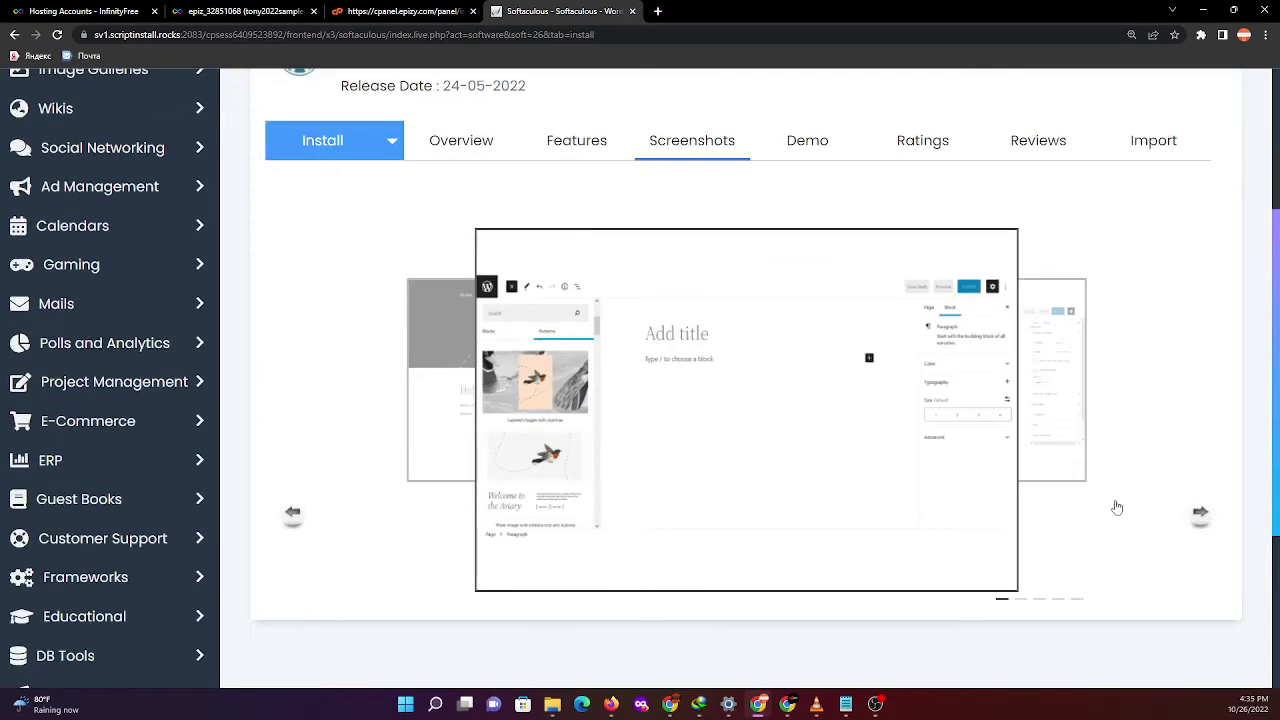
pyautogui.scroll(2, 1188, 527)
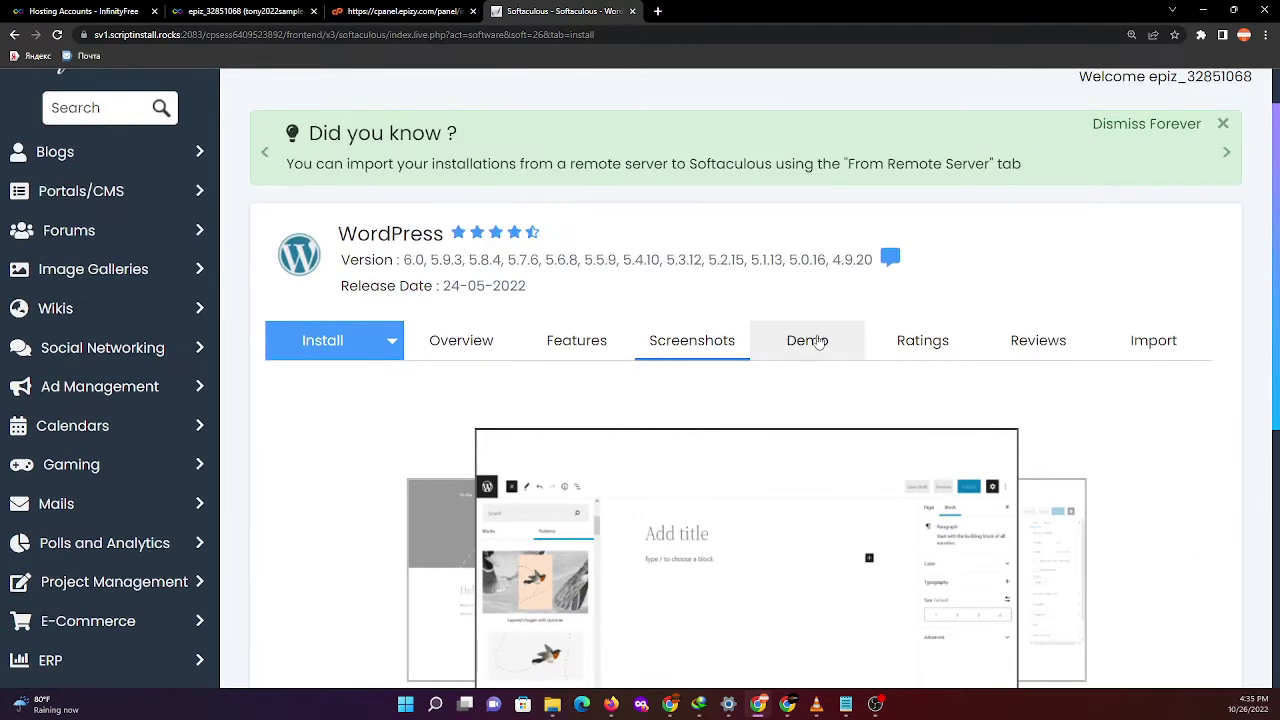
pyautogui.click(808, 263)
pyautogui.click(563, 12)
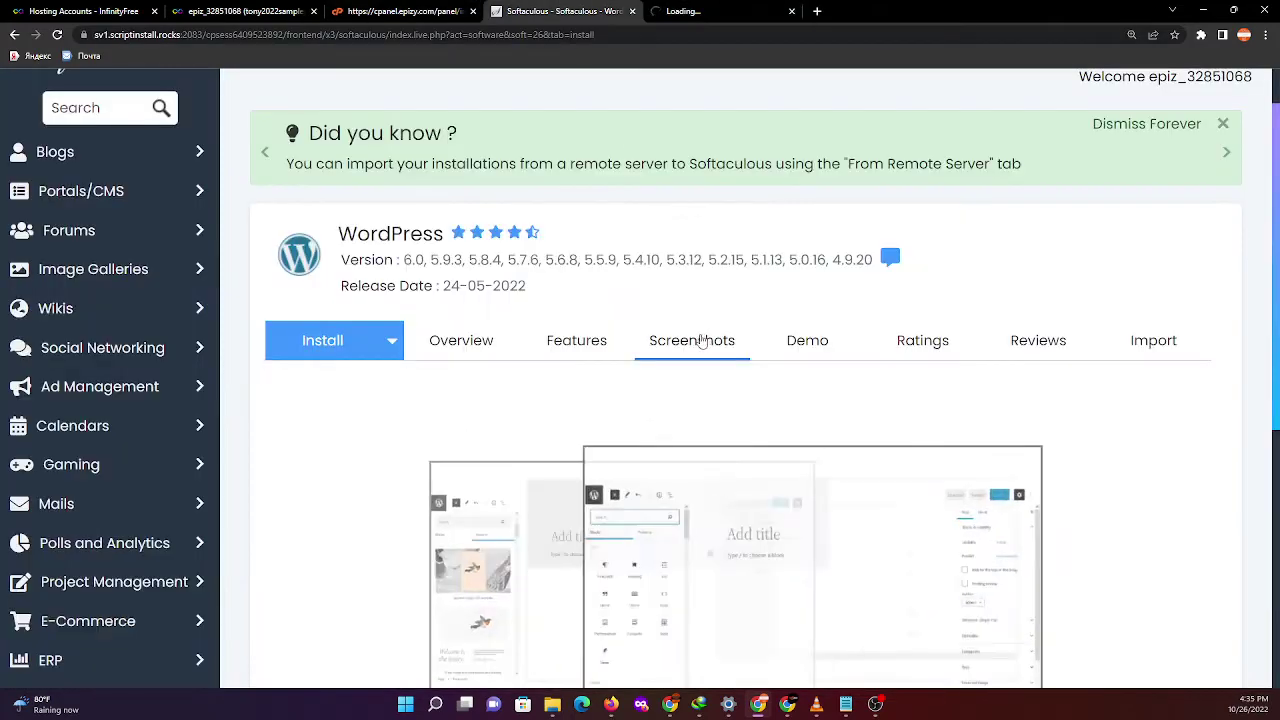
pyautogui.scroll(-1, 792, 388)
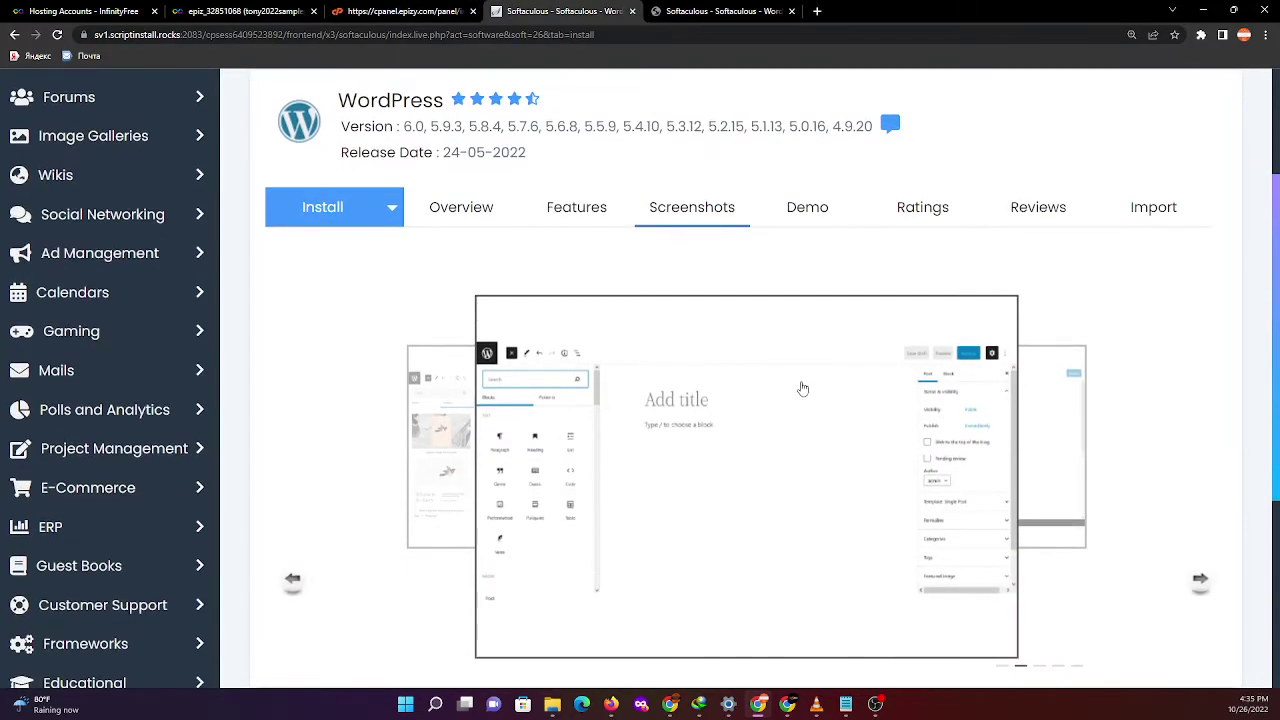
pyautogui.scroll(1, 802, 388)
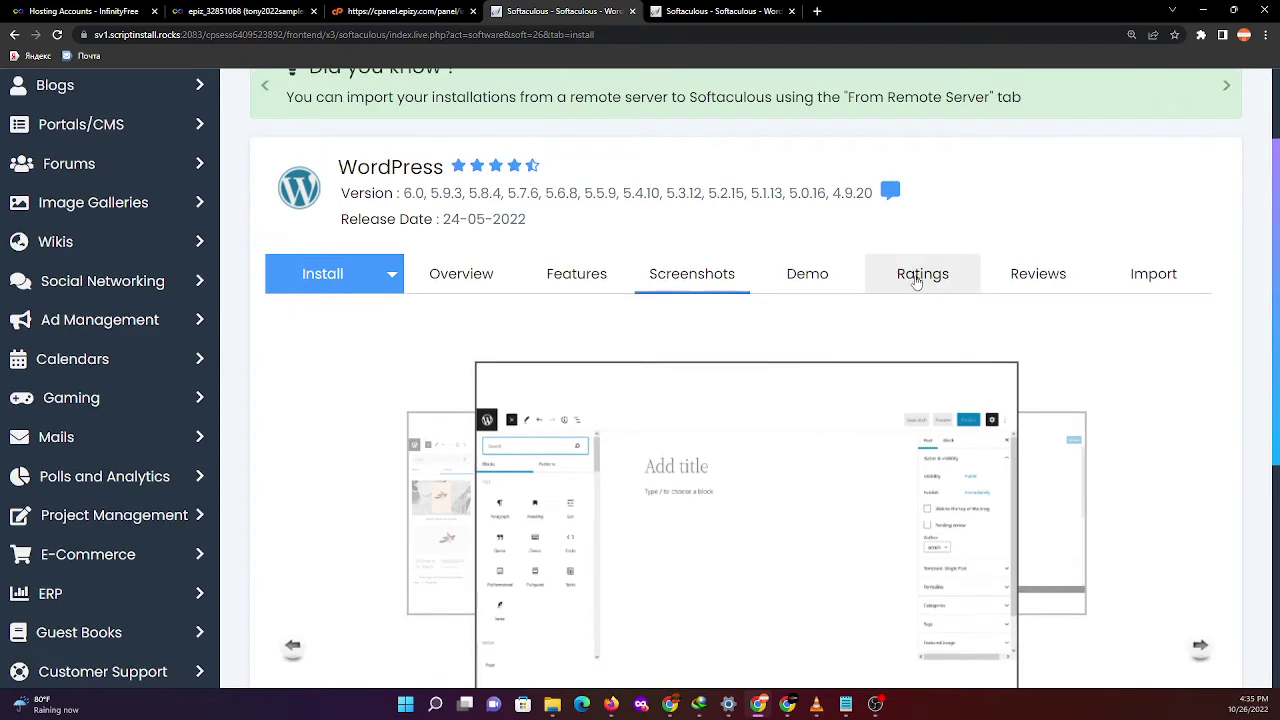
pyautogui.click(922, 284)
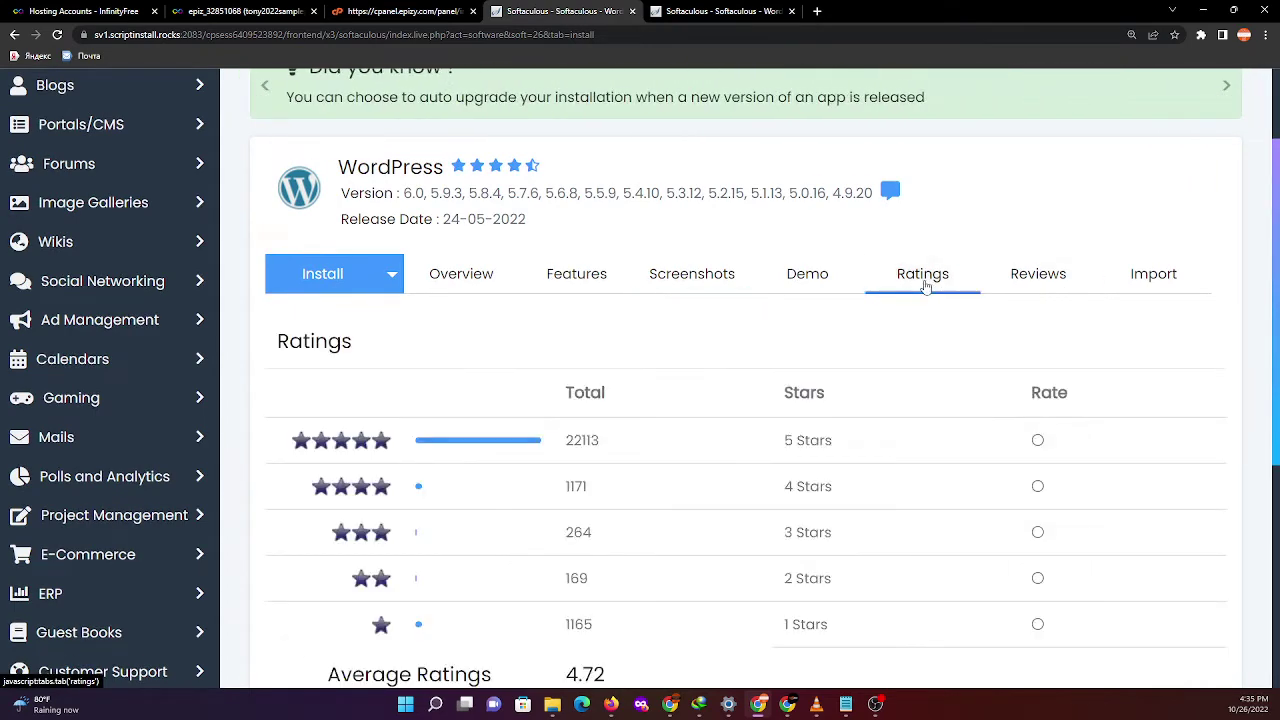
pyautogui.scroll(-1, 883, 342)
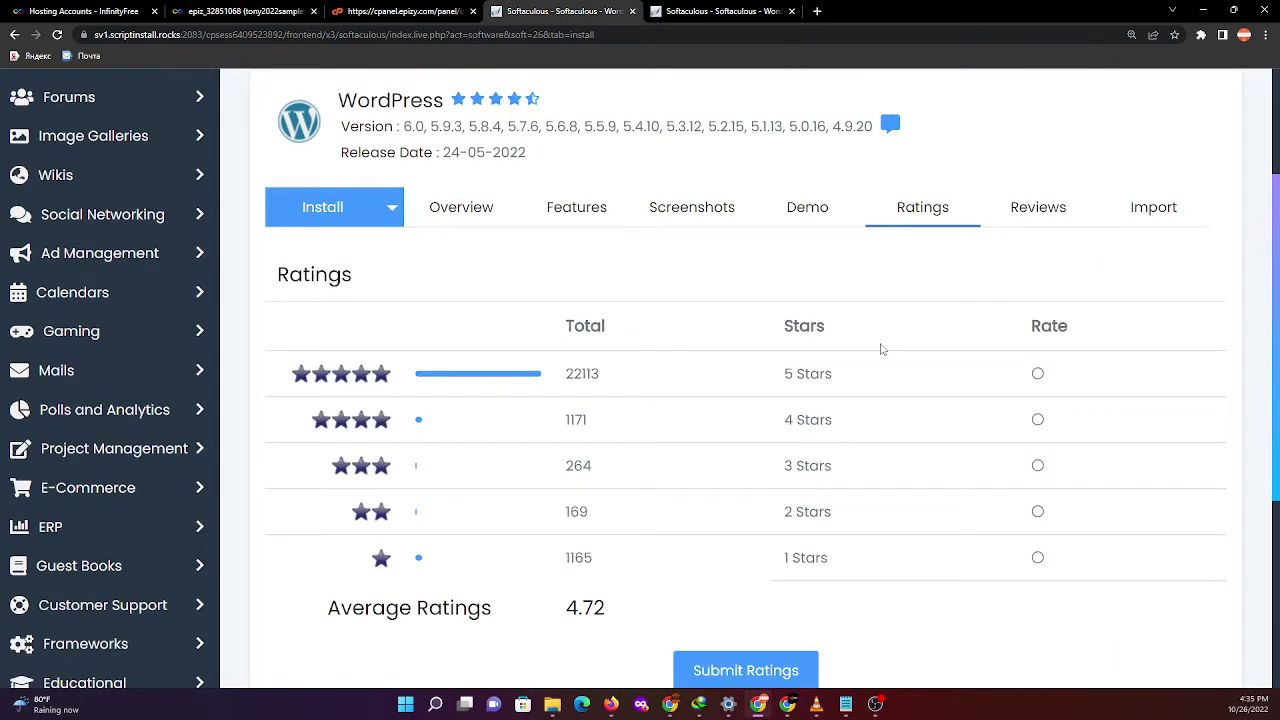
# - Open WordPress Import, look at the From Remote Server form, then return to From This Server
pyautogui.click(1153, 210)
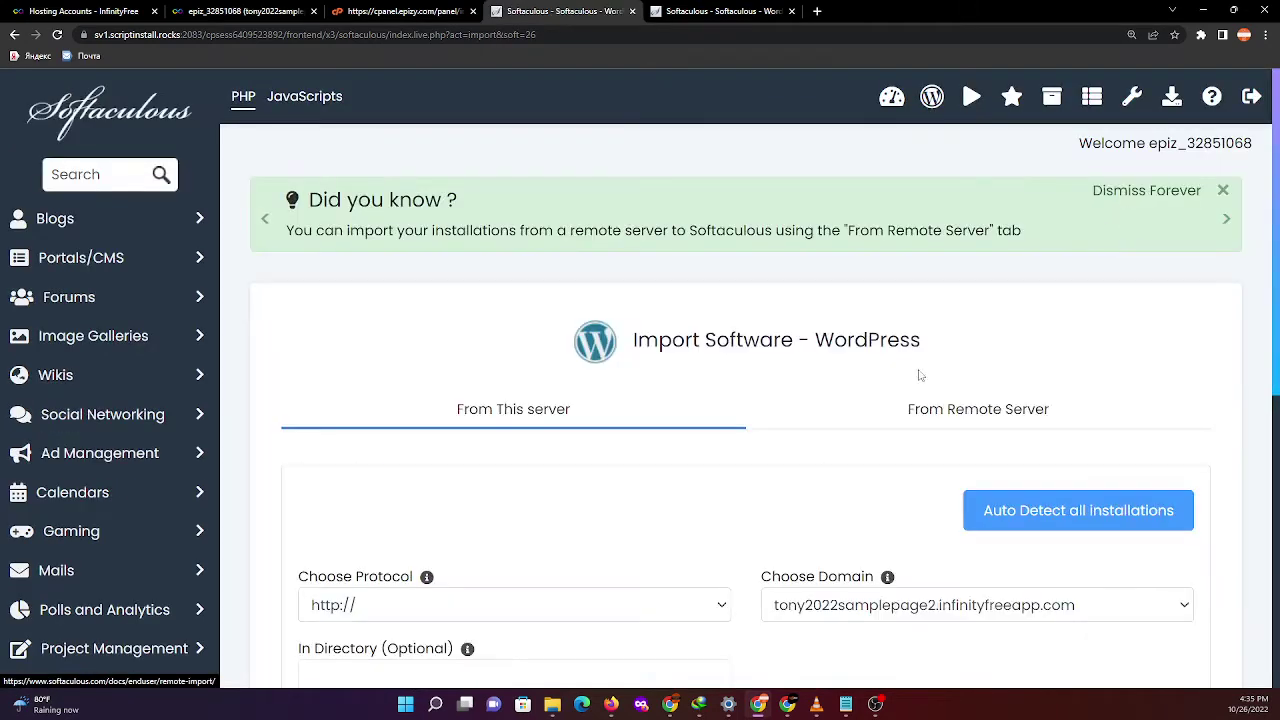
pyautogui.scroll(-2, 716, 516)
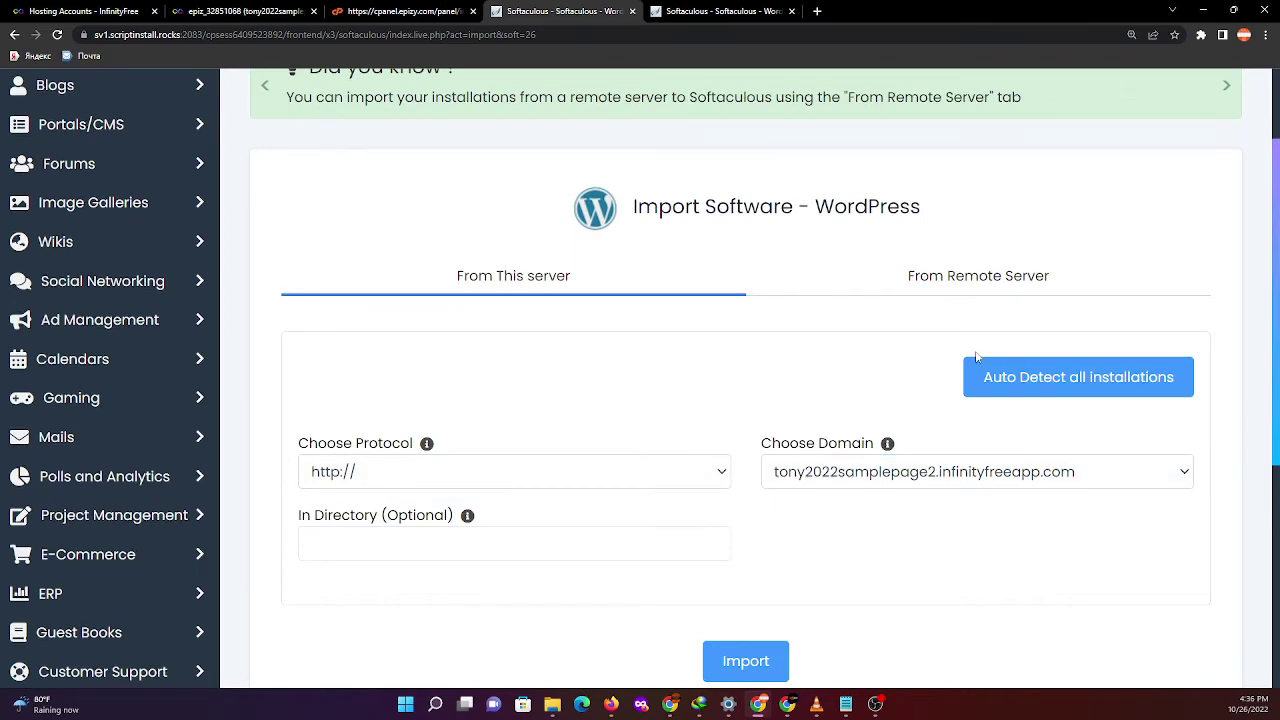
pyautogui.click(994, 290)
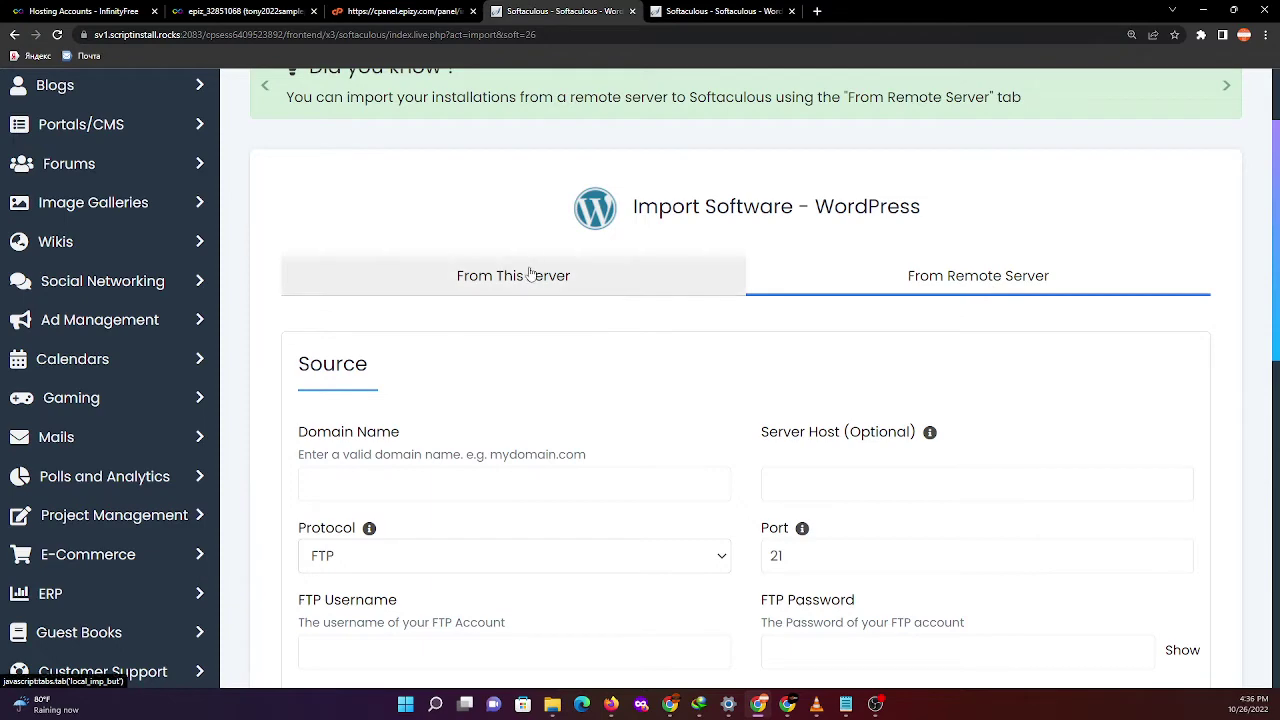
pyautogui.scroll(-3, 717, 425)
pyautogui.scroll(3, 717, 430)
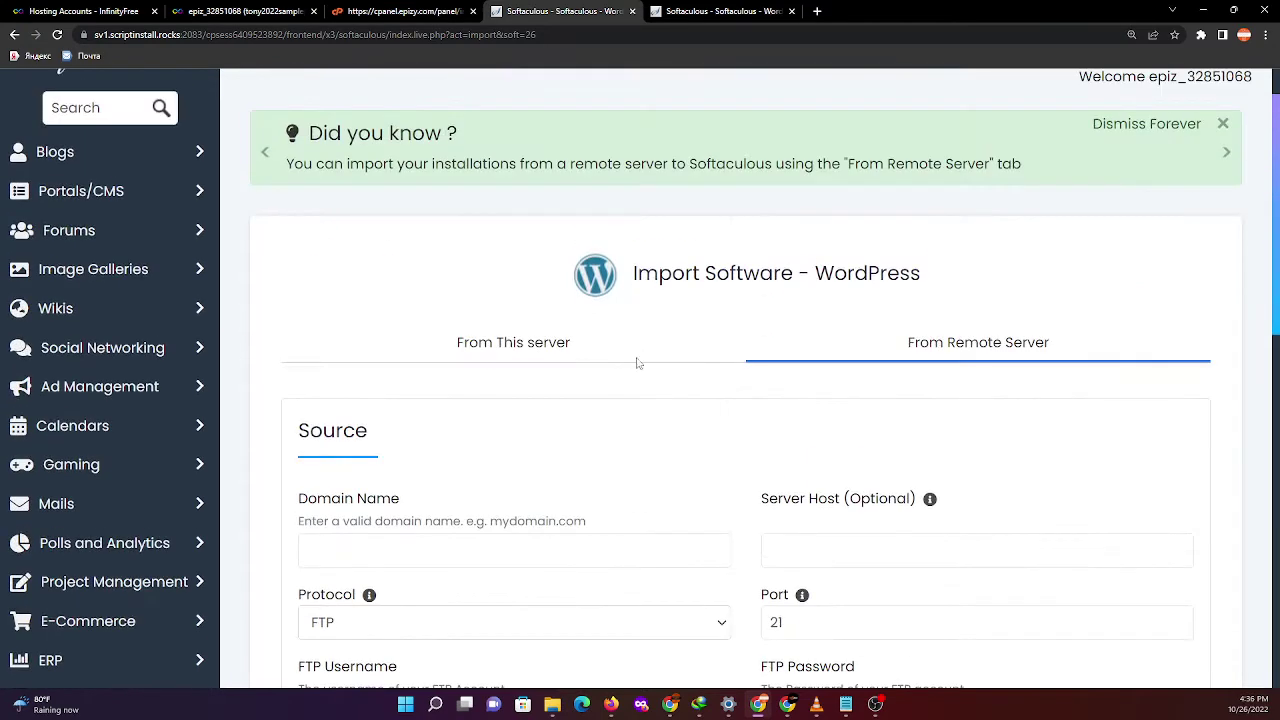
pyautogui.click(537, 362)
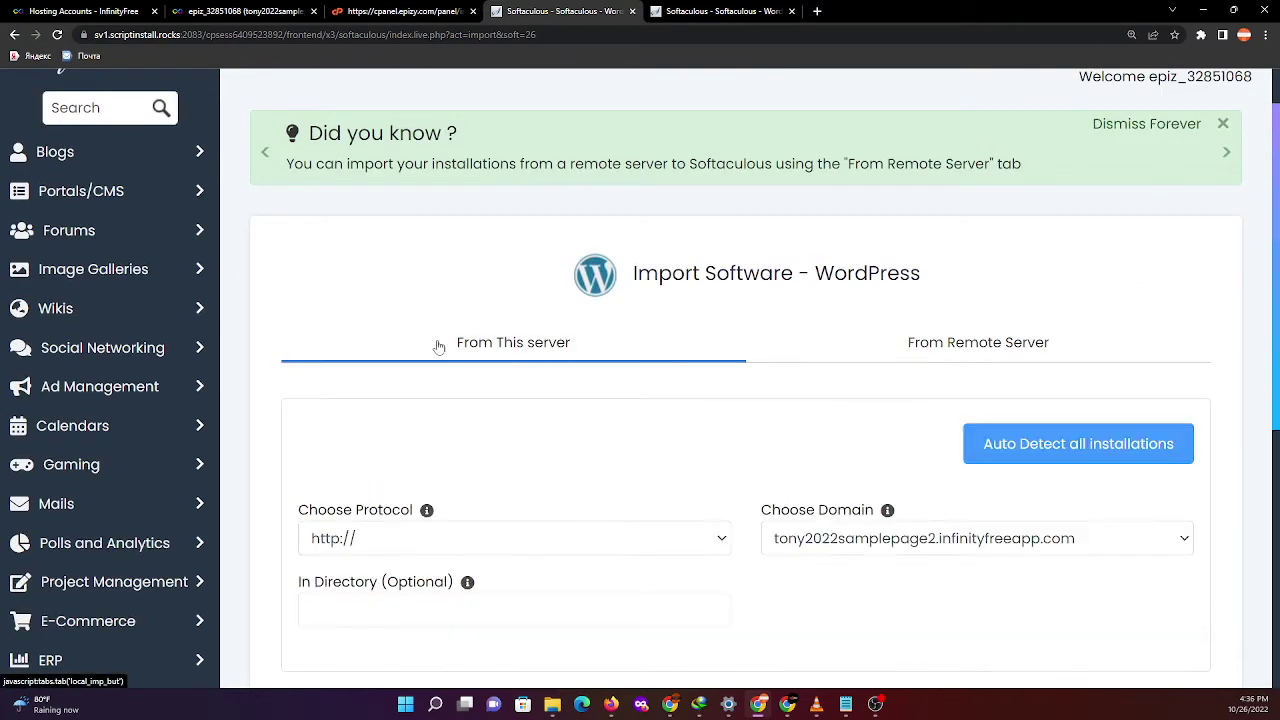
# - Back on the install form, re-enter the admin username and the custom admin password
pyautogui.click(13, 36)
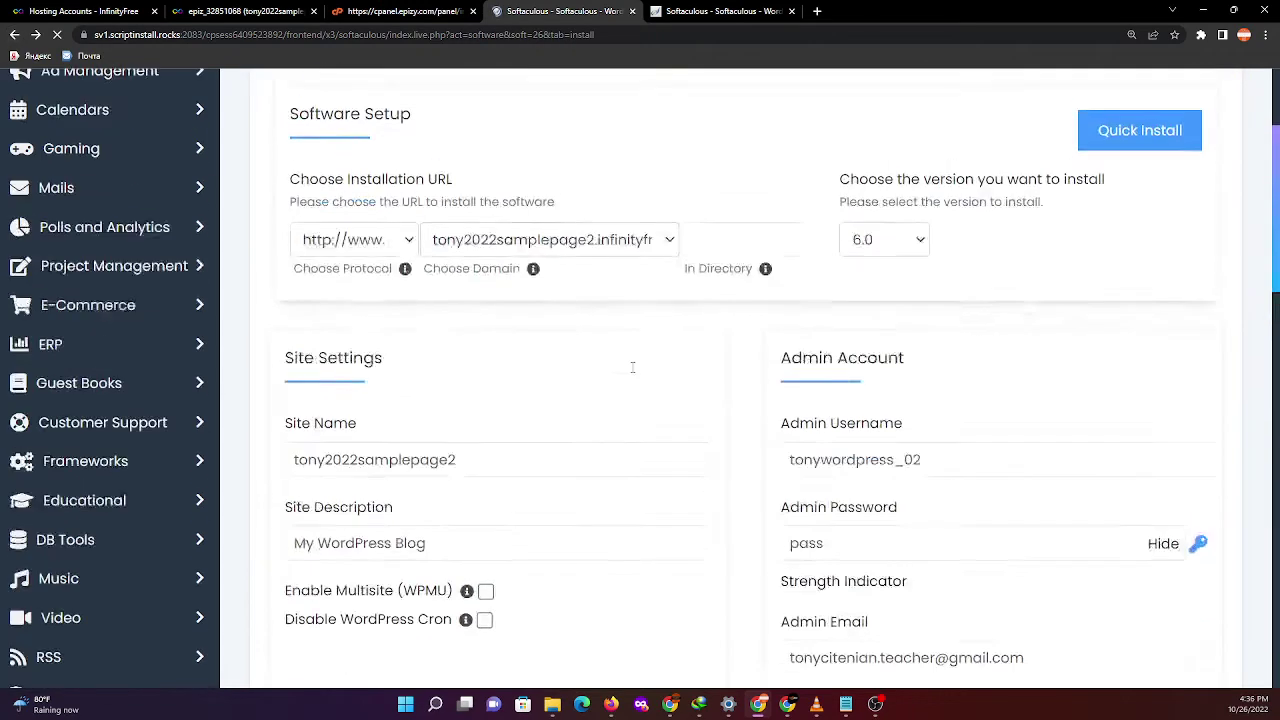
pyautogui.scroll(3, 620, 368)
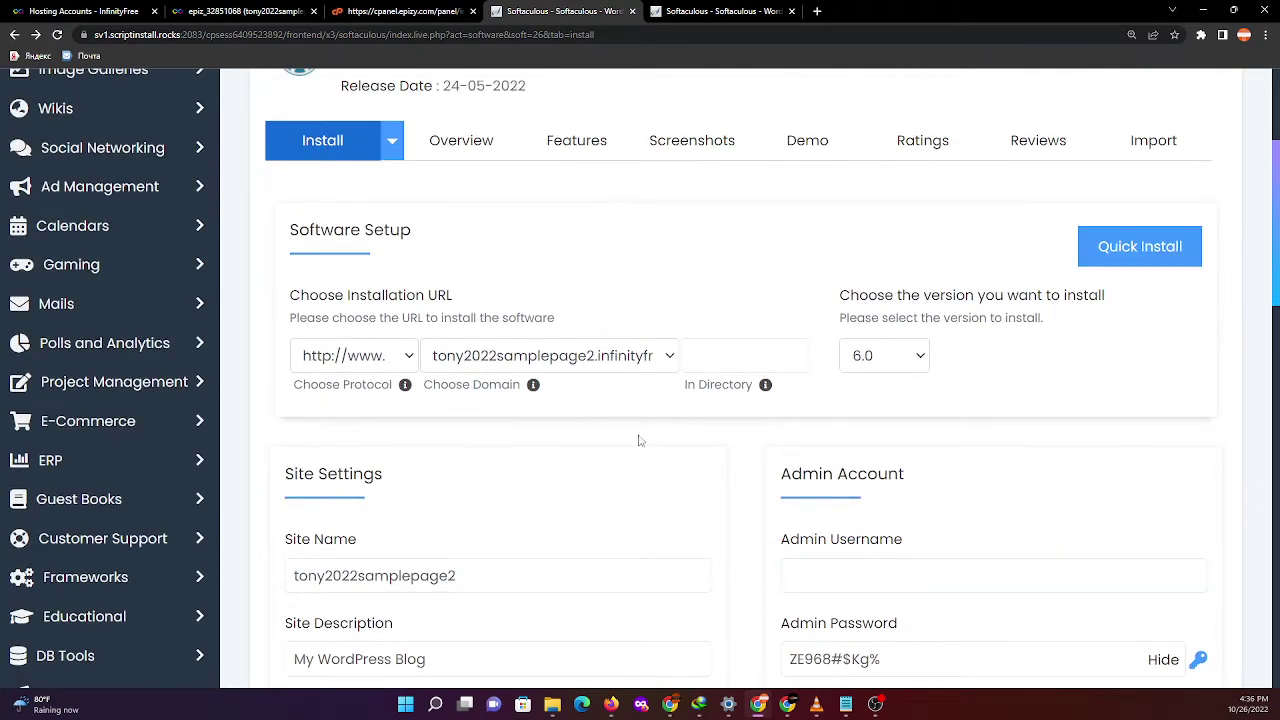
pyautogui.scroll(1, 533, 456)
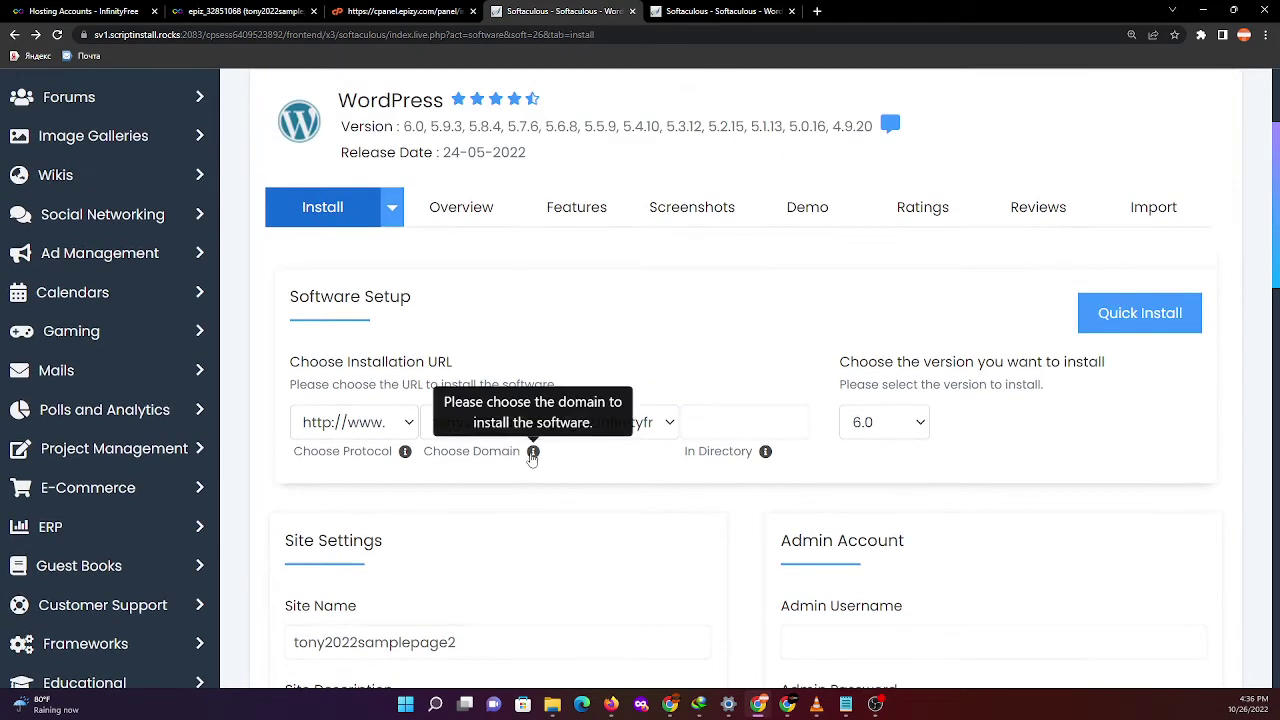
pyautogui.scroll(-2, 534, 453)
pyautogui.scroll(3, 530, 452)
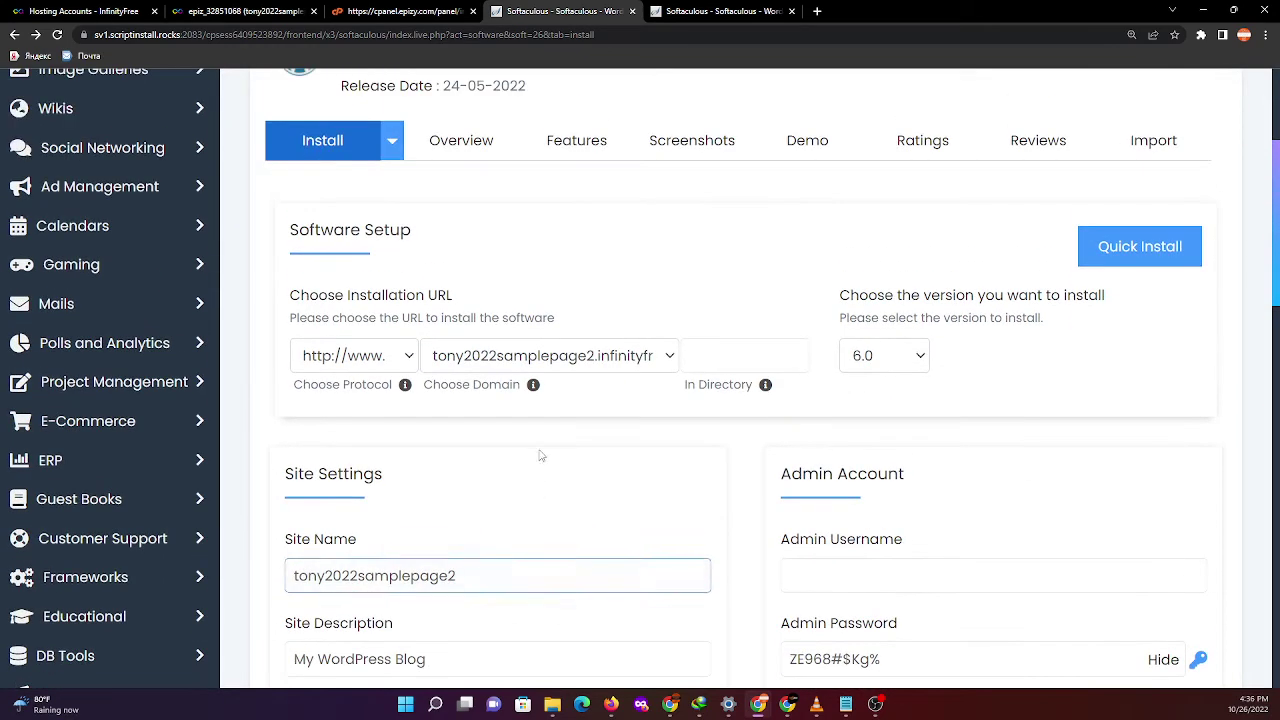
pyautogui.scroll(-2, 421, 430)
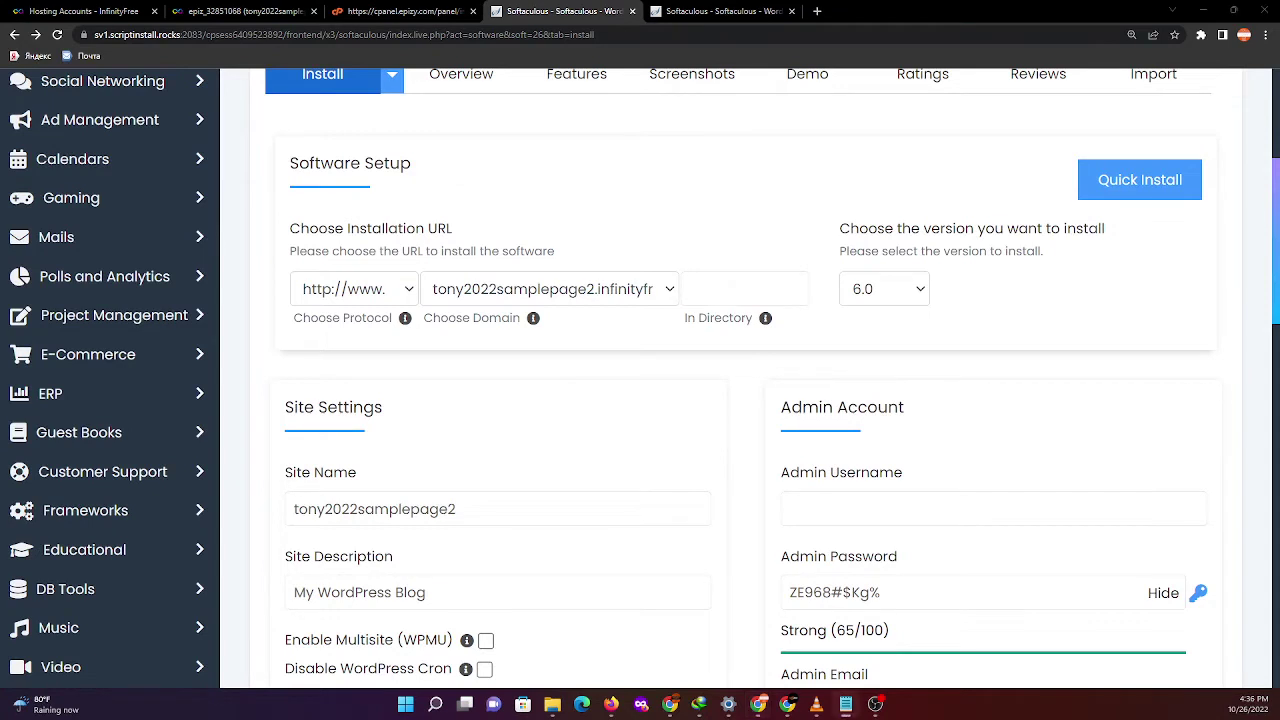
pyautogui.click(895, 514)
pyautogui.write('tonywordpress_02')
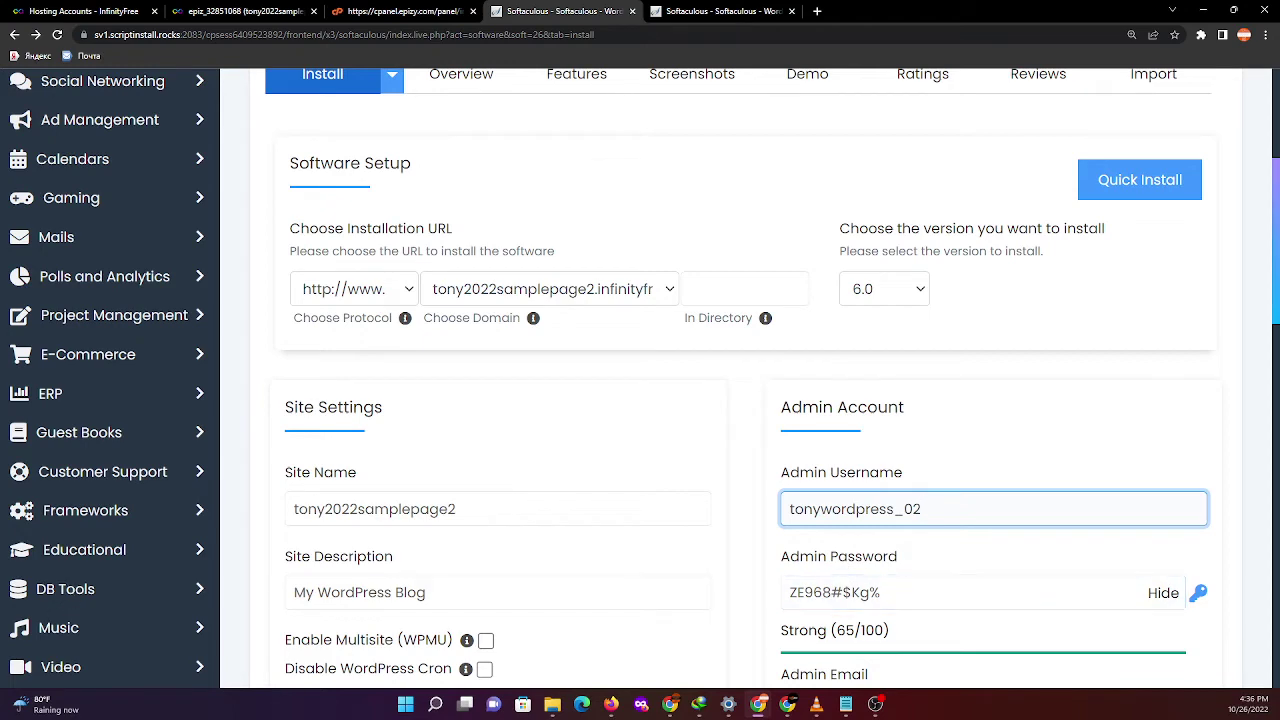
pyautogui.hotkey('alt', 'Tab')
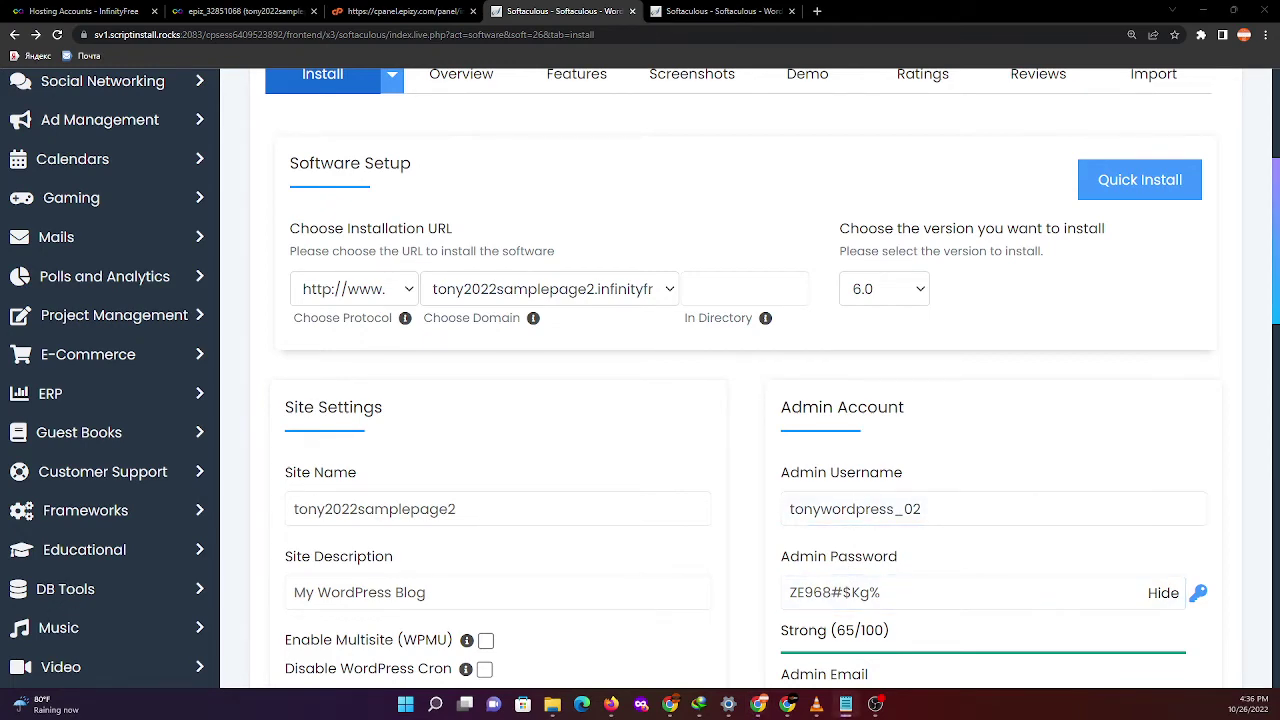
pyautogui.hotkey('alt', 'Tab')
pyautogui.scroll(-1, 840, 668)
pyautogui.press('Tab')
pyautogui.hotkey('ctrl', 'v')
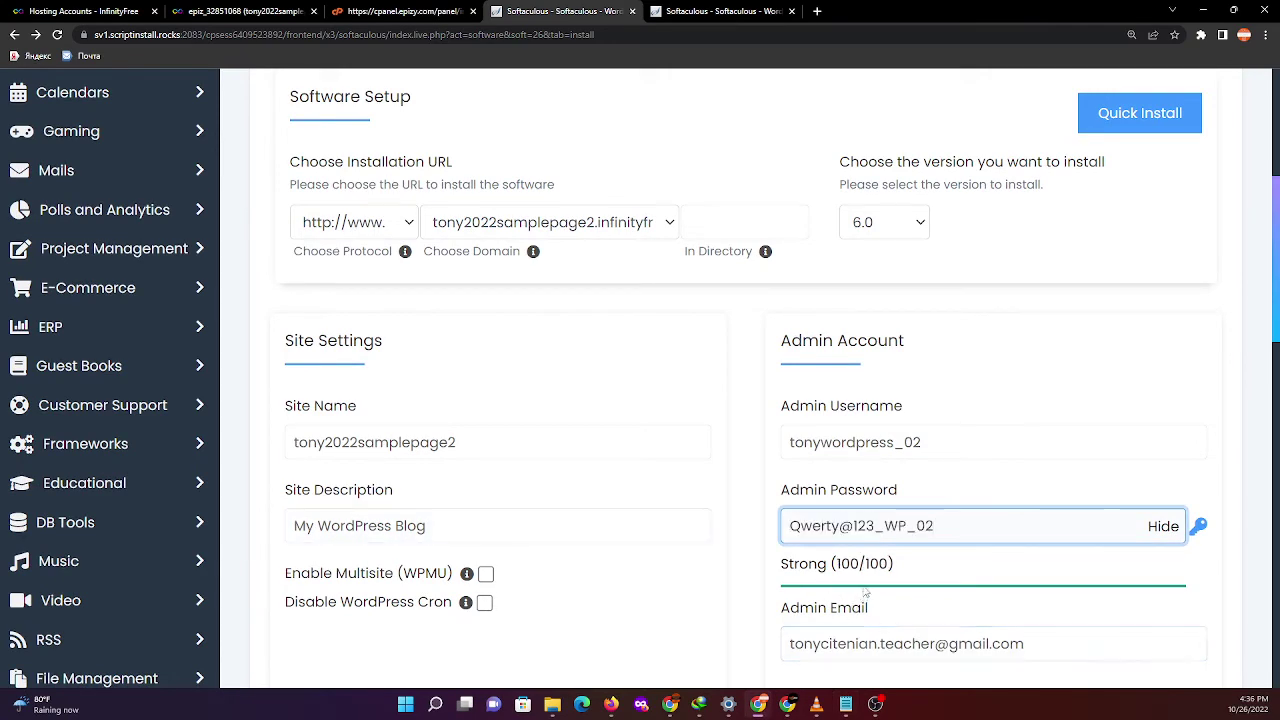
# - Toggle the installer between Custom Install and Quick Install modes, ending on Quick Install
pyautogui.scroll(-1, 860, 610)
pyautogui.scroll(1, 523, 508)
pyautogui.scroll(-3, 545, 374)
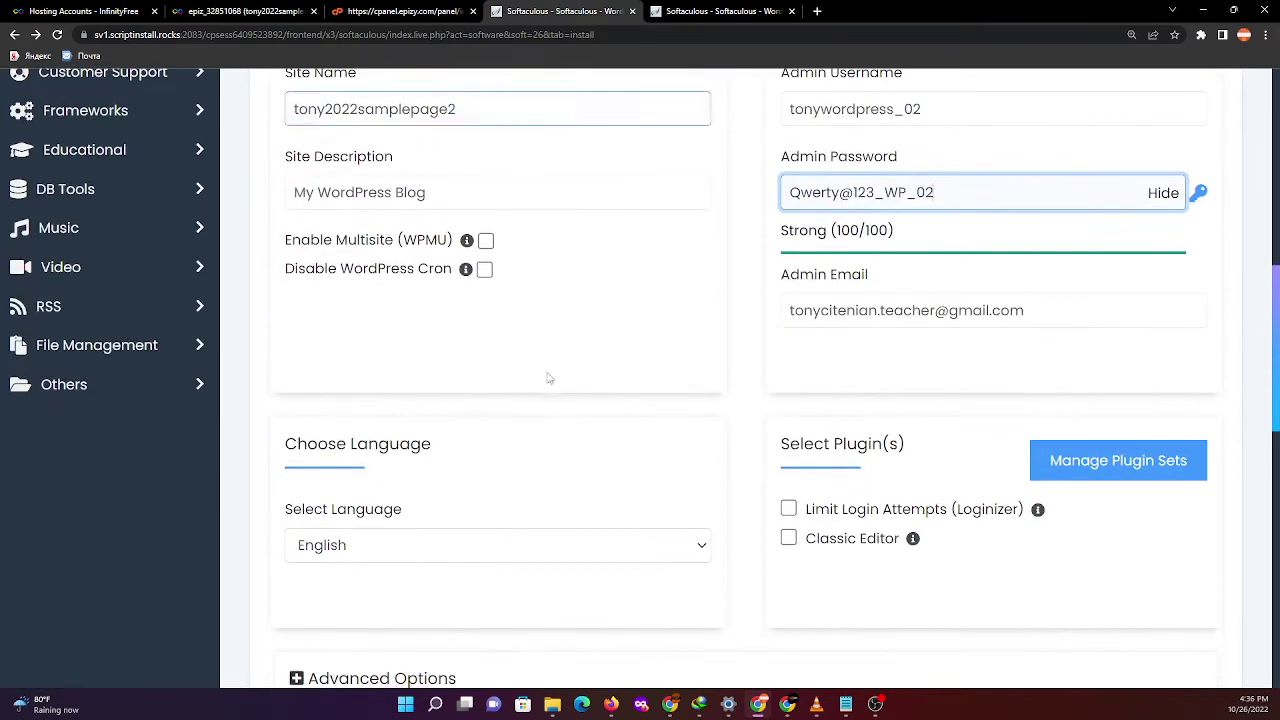
pyautogui.scroll(-6, 549, 380)
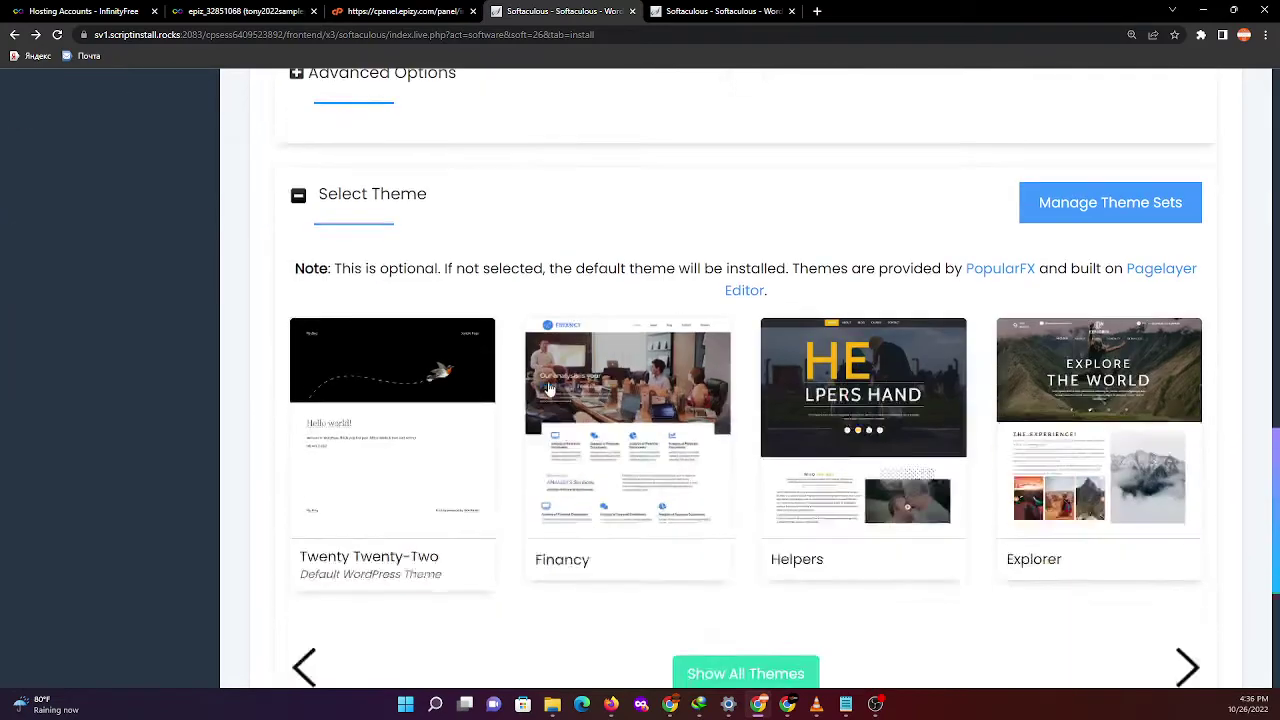
pyautogui.scroll(8, 569, 363)
pyautogui.scroll(3, 570, 360)
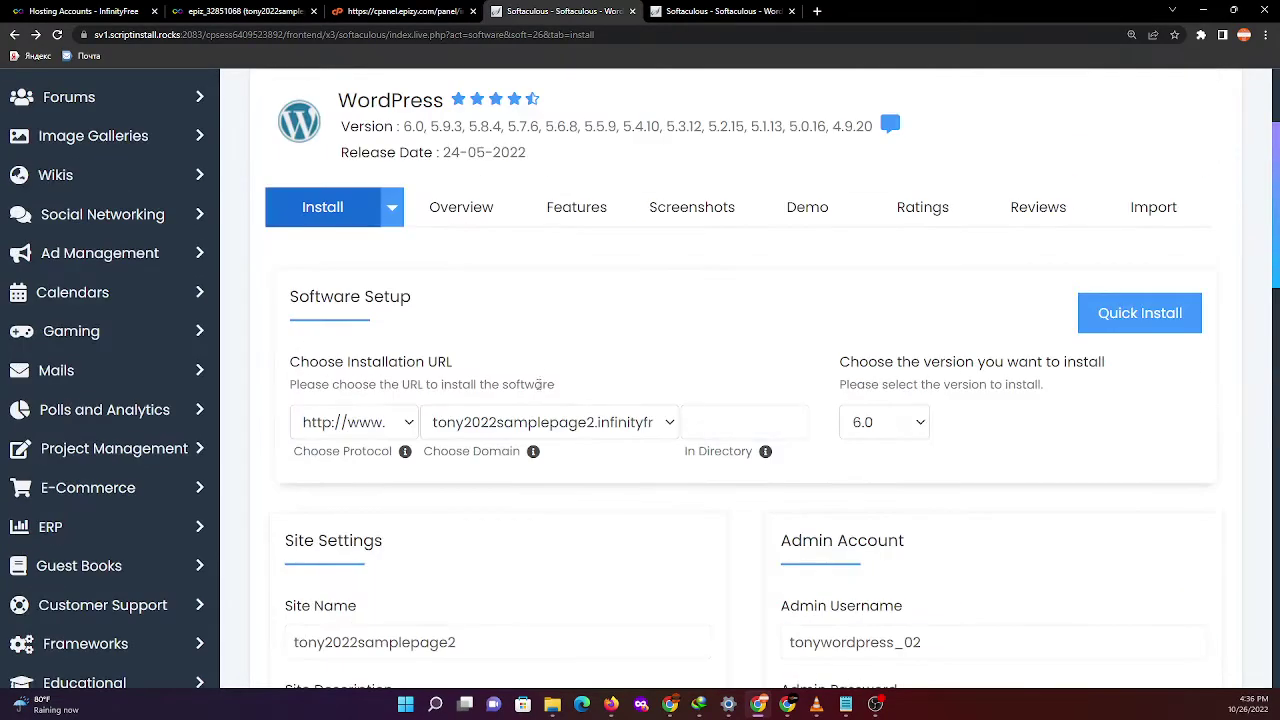
pyautogui.scroll(2, 860, 380)
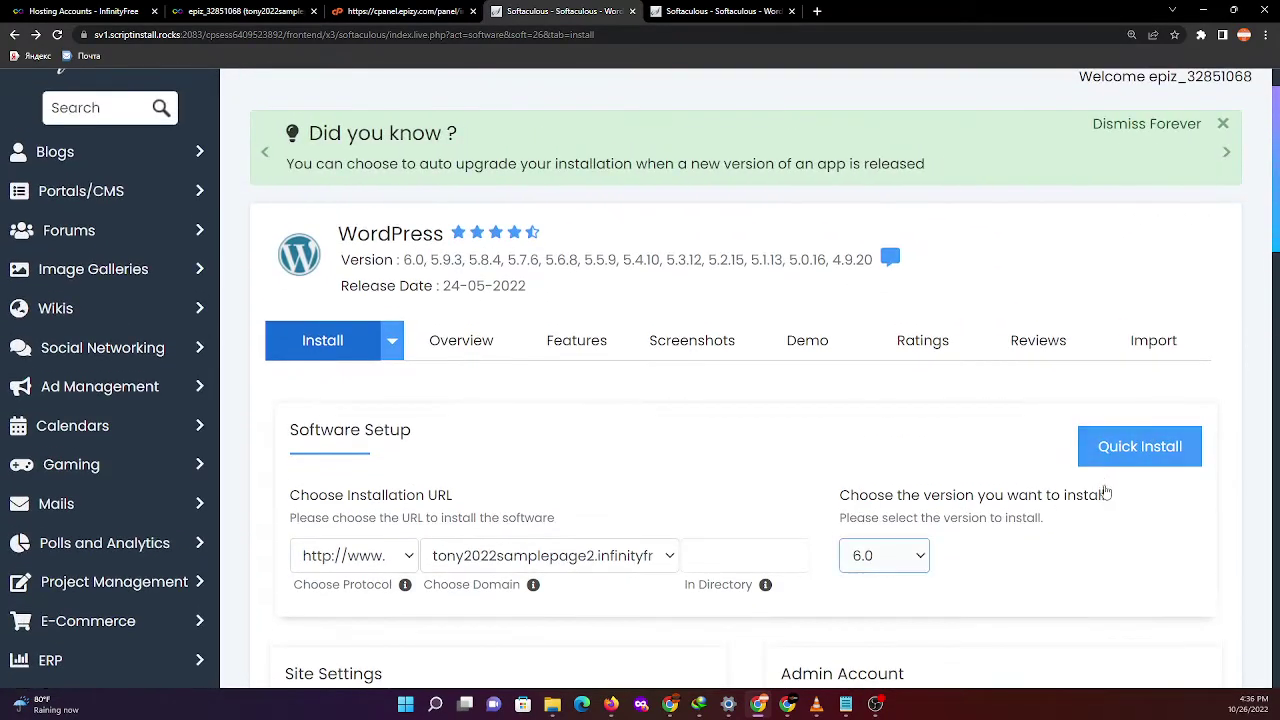
pyautogui.click(1142, 457)
pyautogui.click(1142, 454)
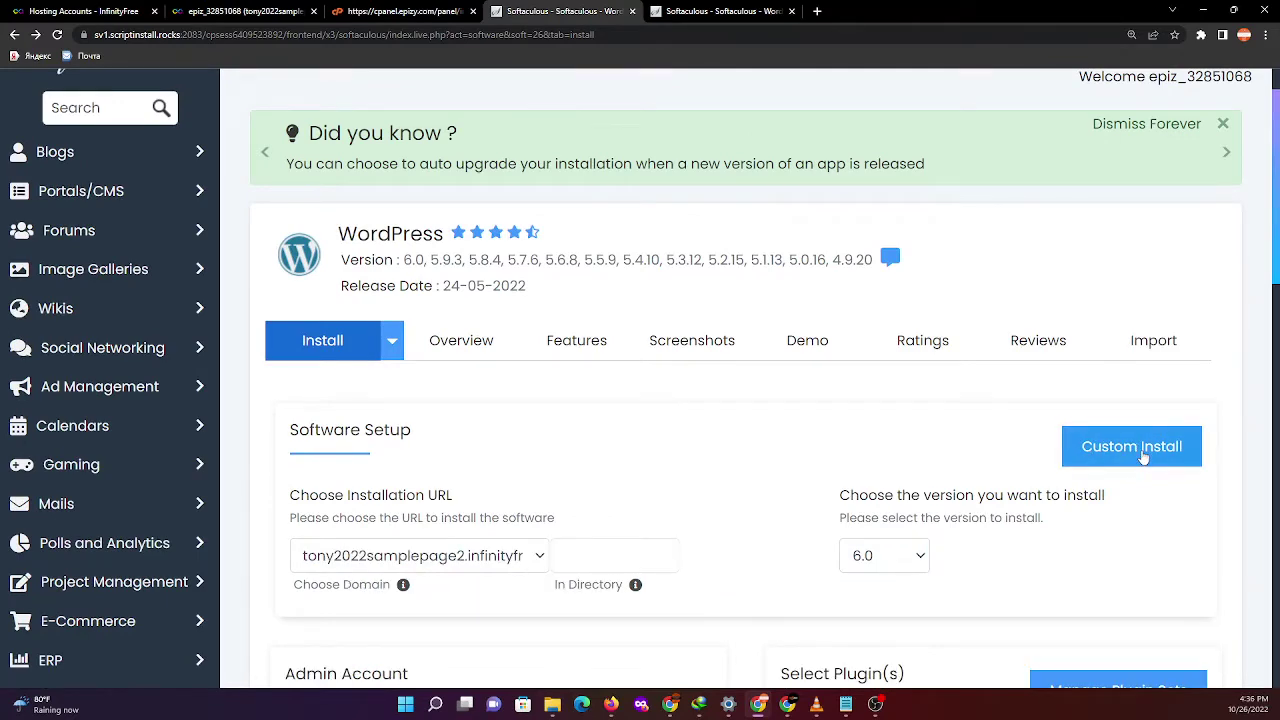
pyautogui.scroll(-2, 1124, 480)
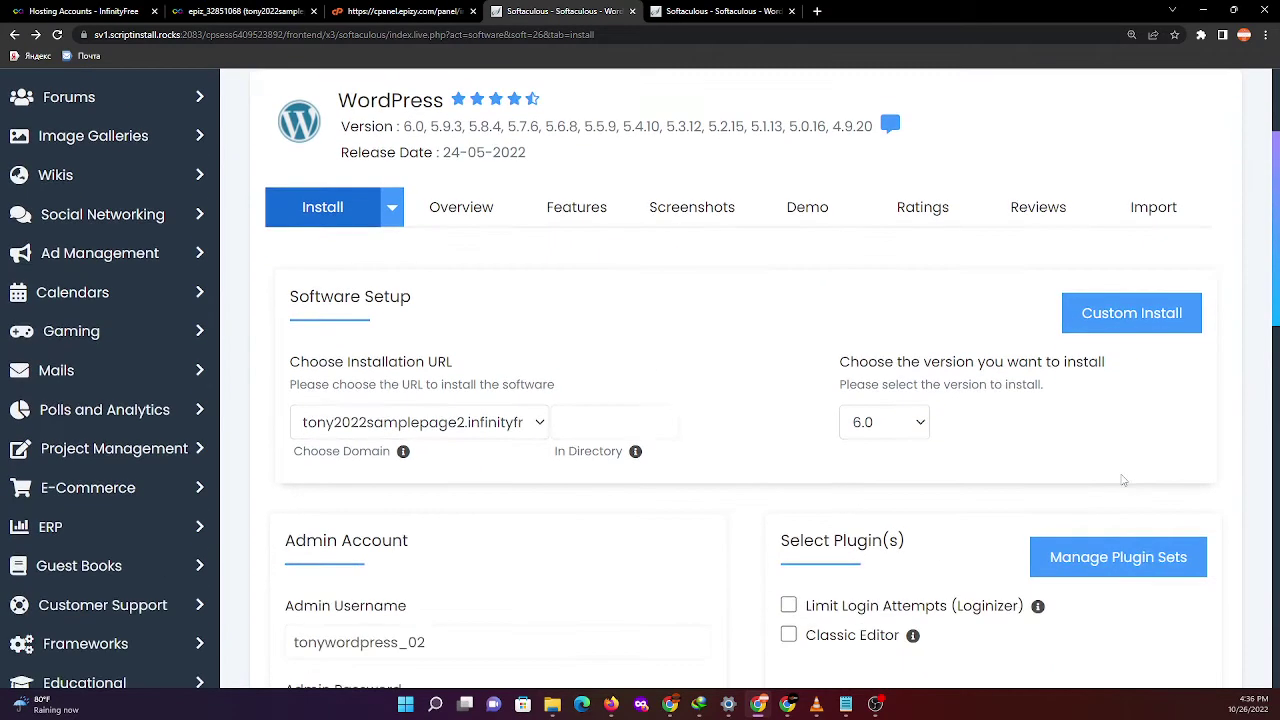
pyautogui.click(1134, 325)
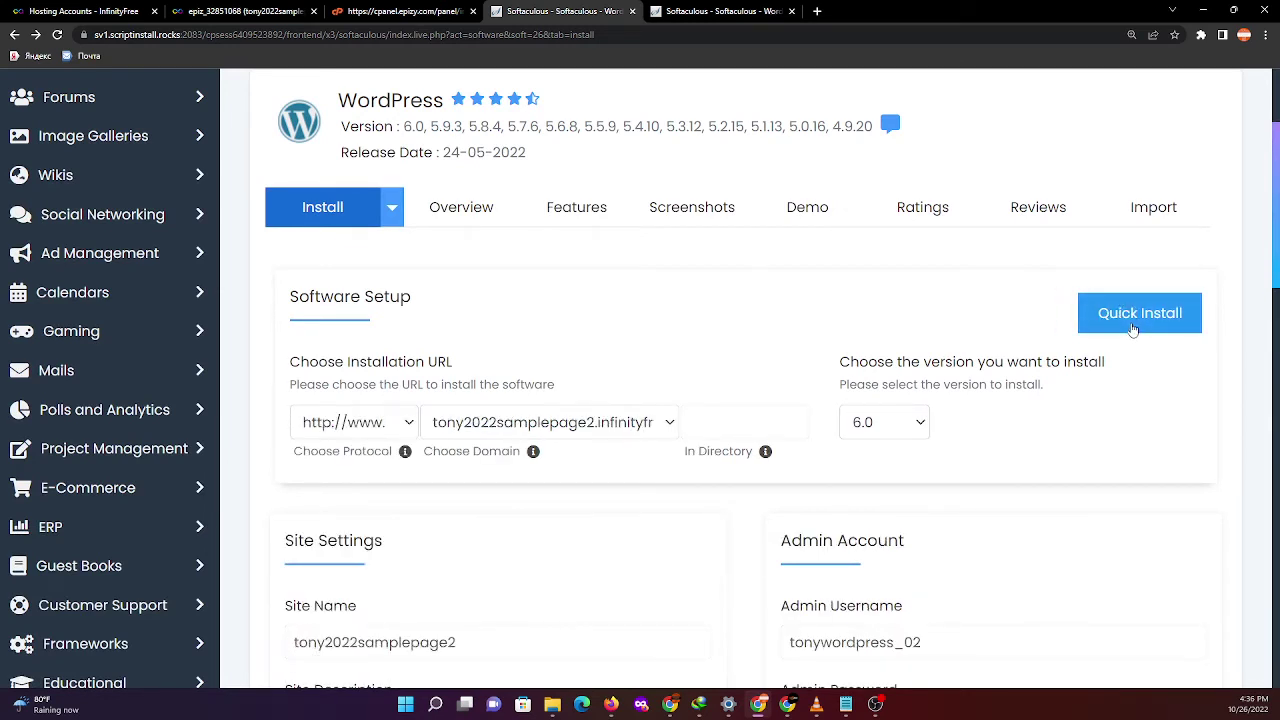
pyautogui.click(1133, 325)
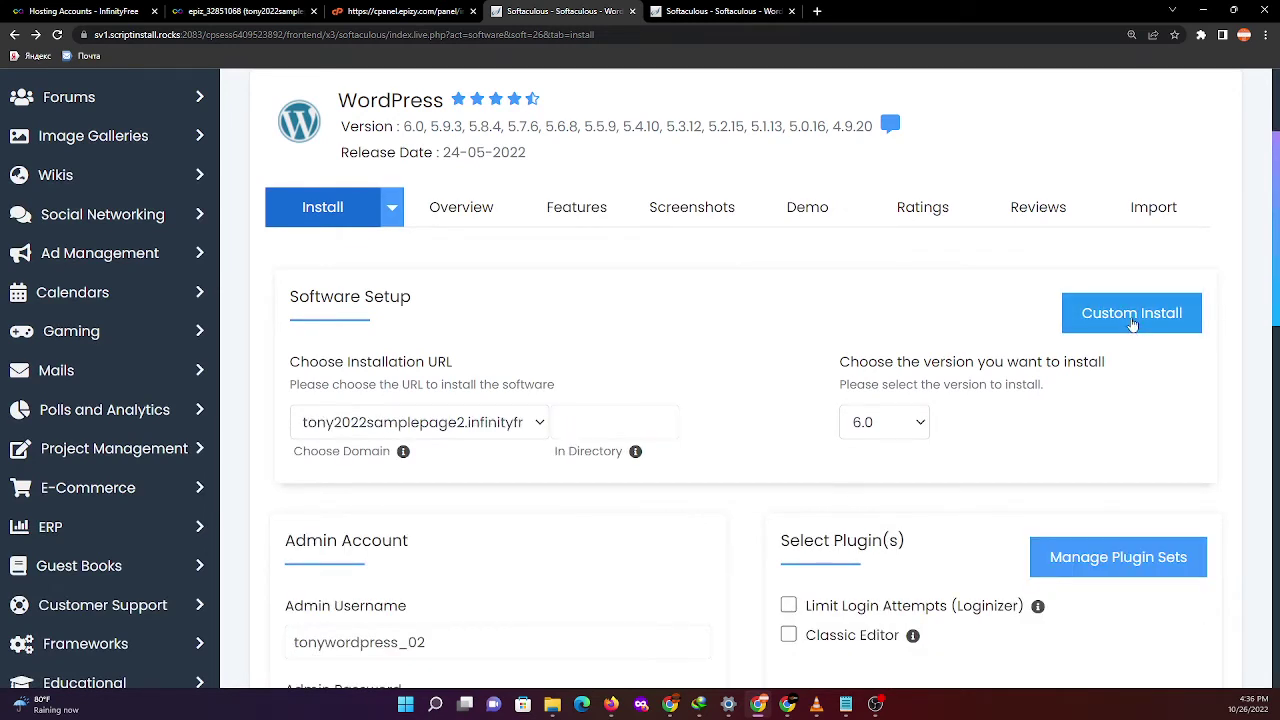
pyautogui.click(1133, 325)
pyautogui.click(1133, 325)
pyautogui.click(1133, 325)
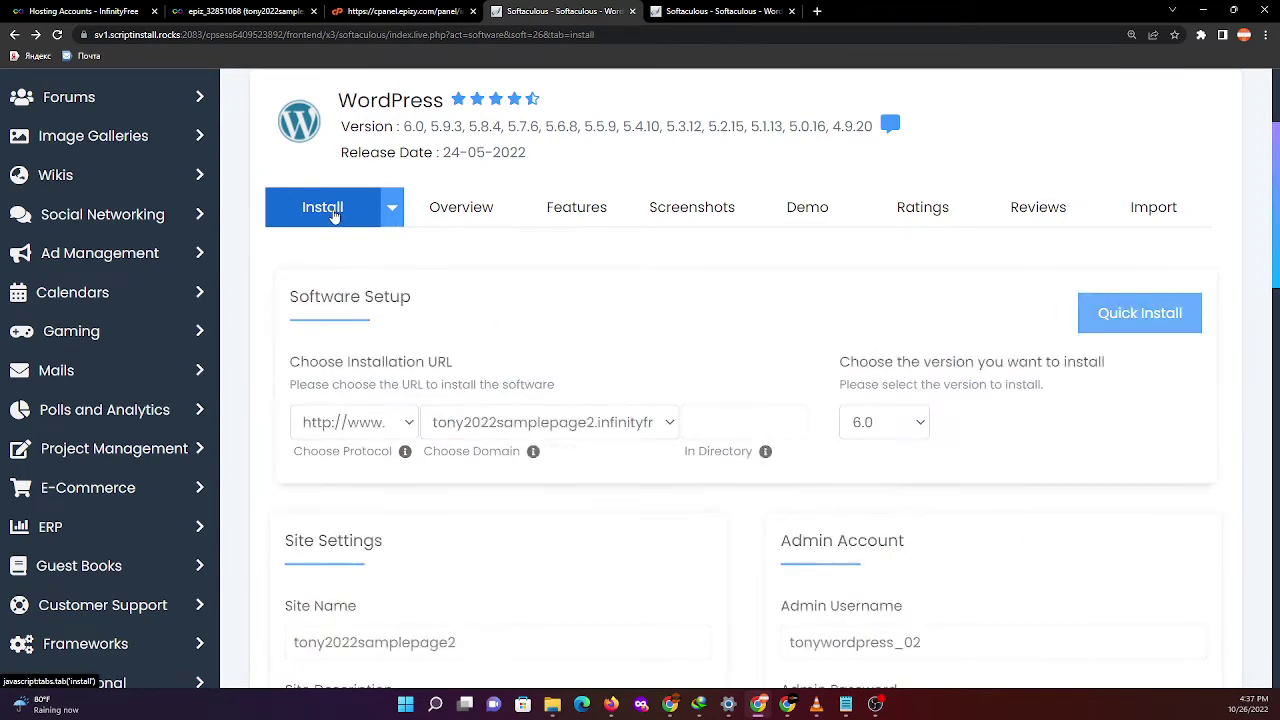
# - Choose Quick Install from the install mode list and run the WordPress installation
pyautogui.click(393, 210)
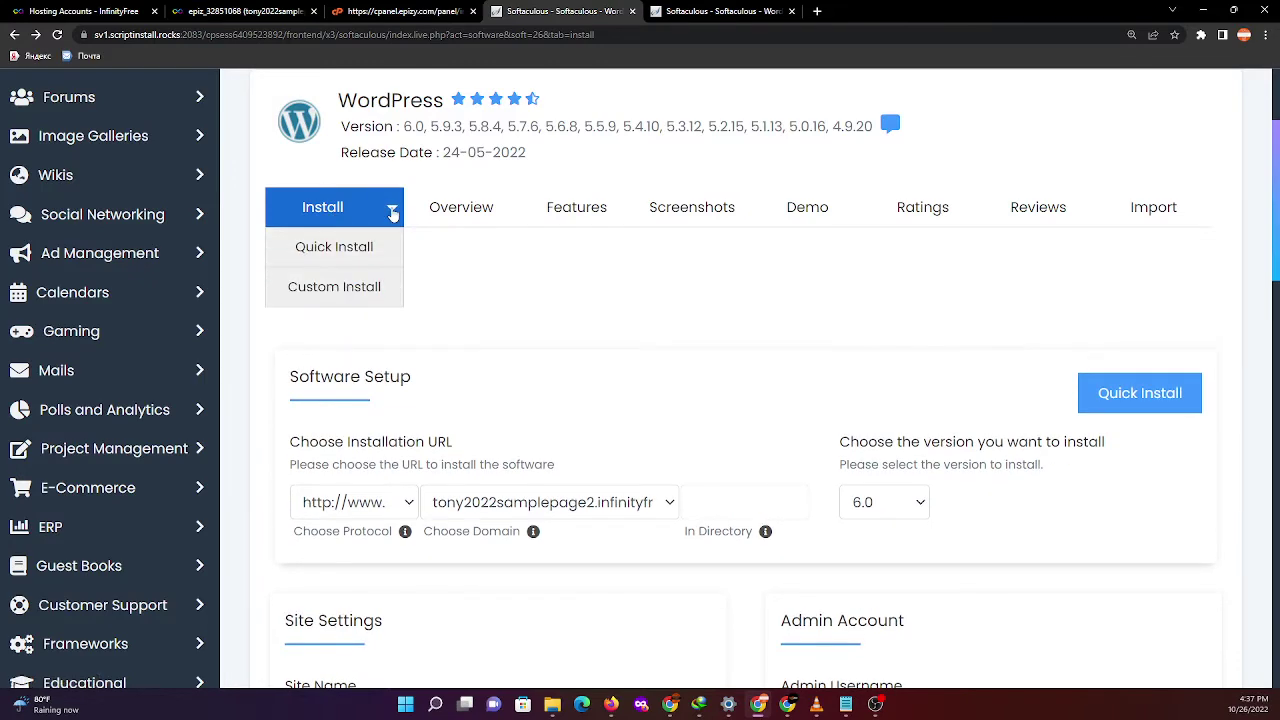
pyautogui.click(323, 250)
pyautogui.scroll(-2, 600, 330)
pyautogui.scroll(3, 937, 300)
pyautogui.click(1140, 385)
pyautogui.scroll(-4, 1000, 408)
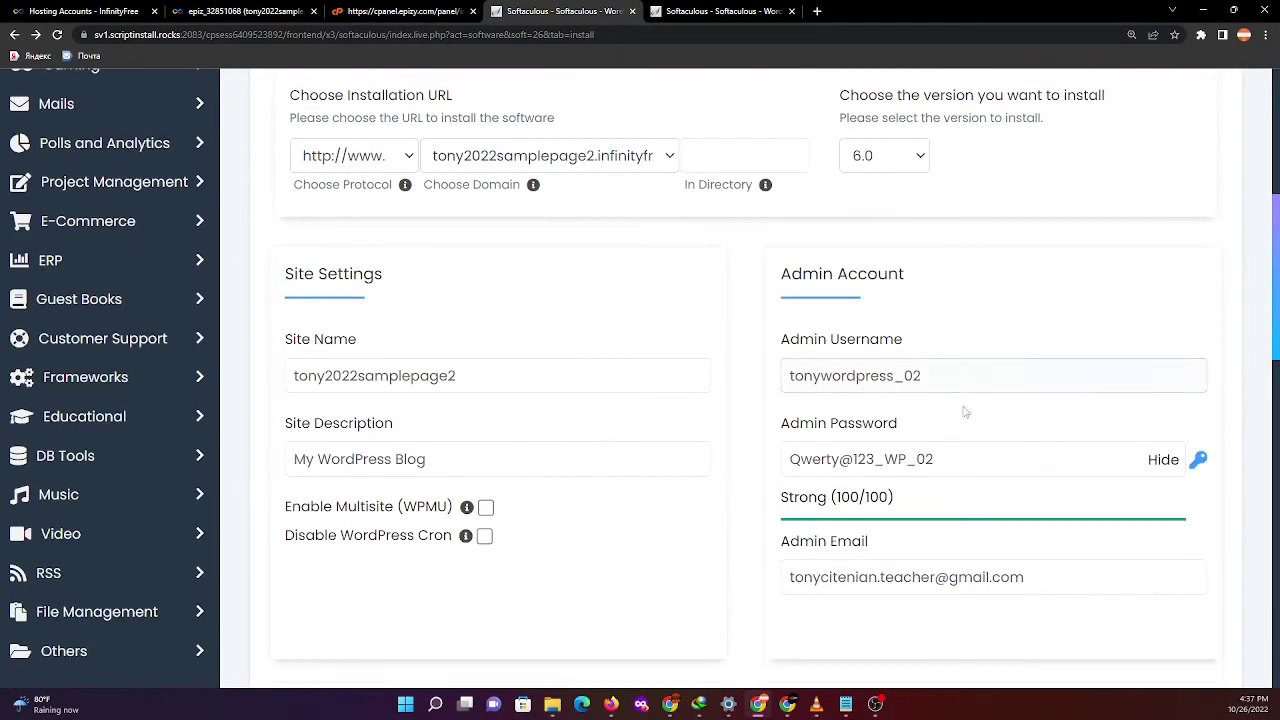
pyautogui.scroll(-10, 960, 411)
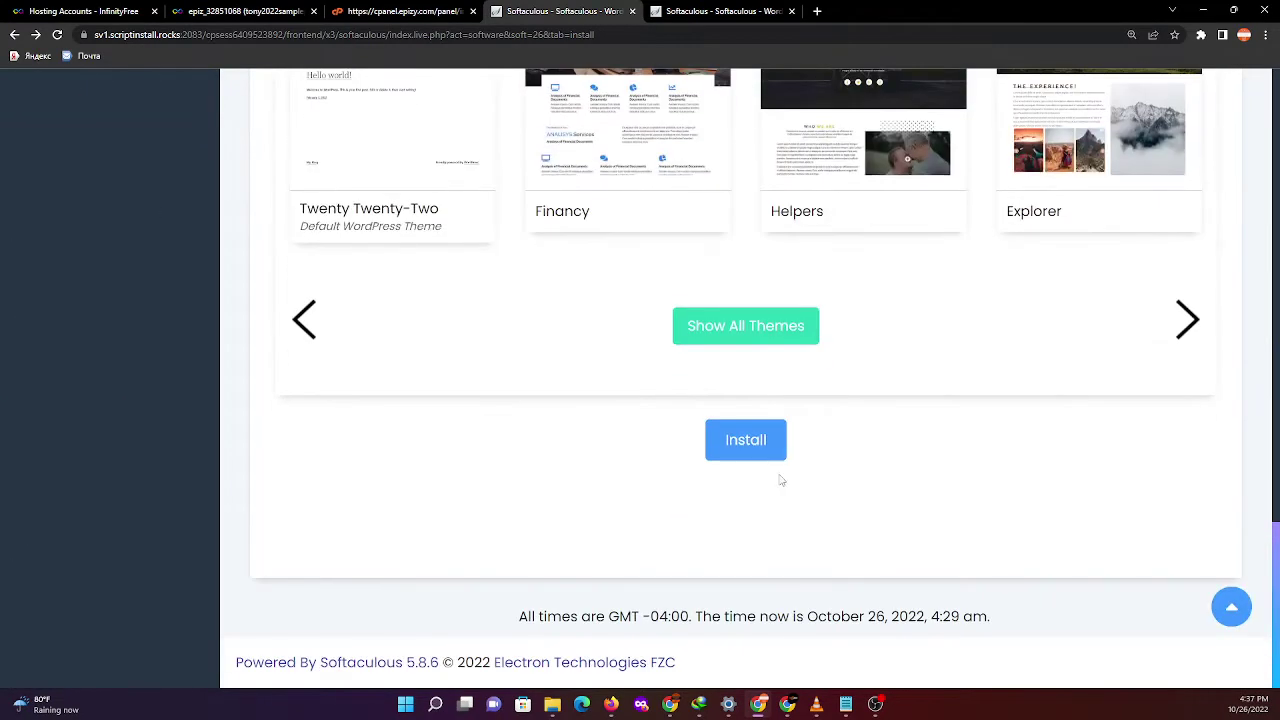
pyautogui.click(743, 451)
# - Install WordPress and, from the success page, open the new site's address in a new tab
pyautogui.click(745, 440)
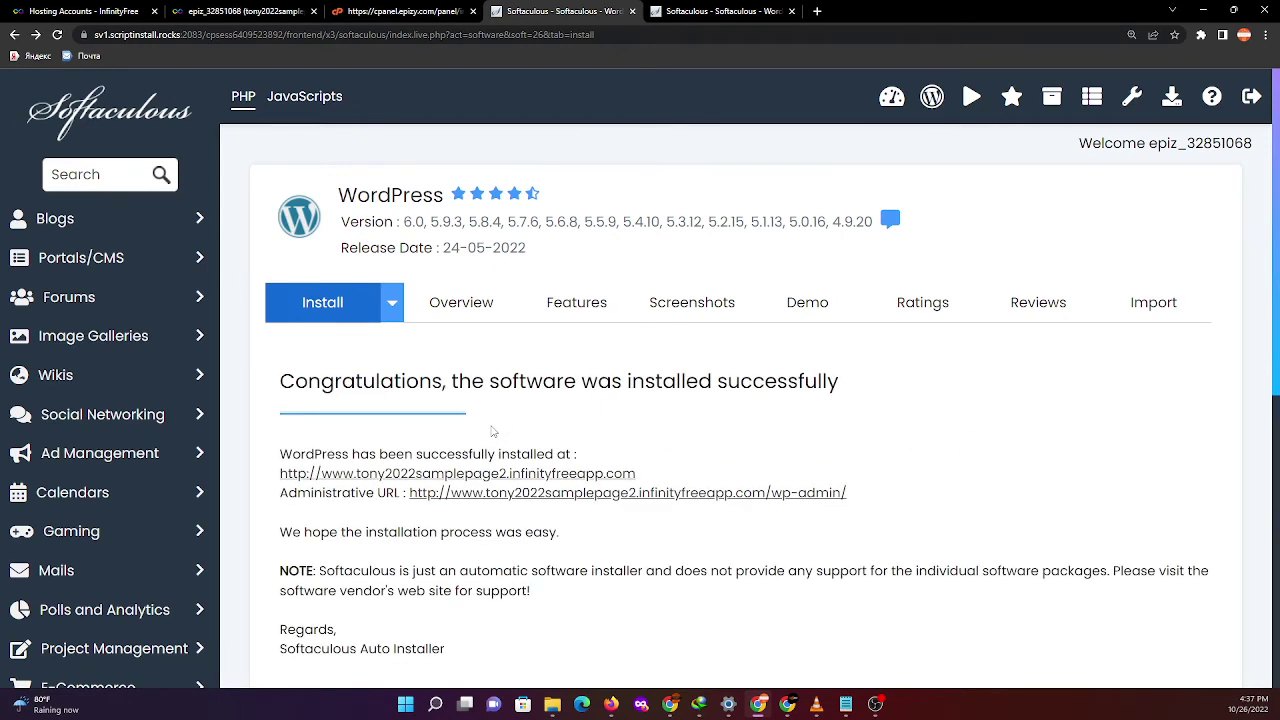
pyautogui.scroll(-1, 551, 422)
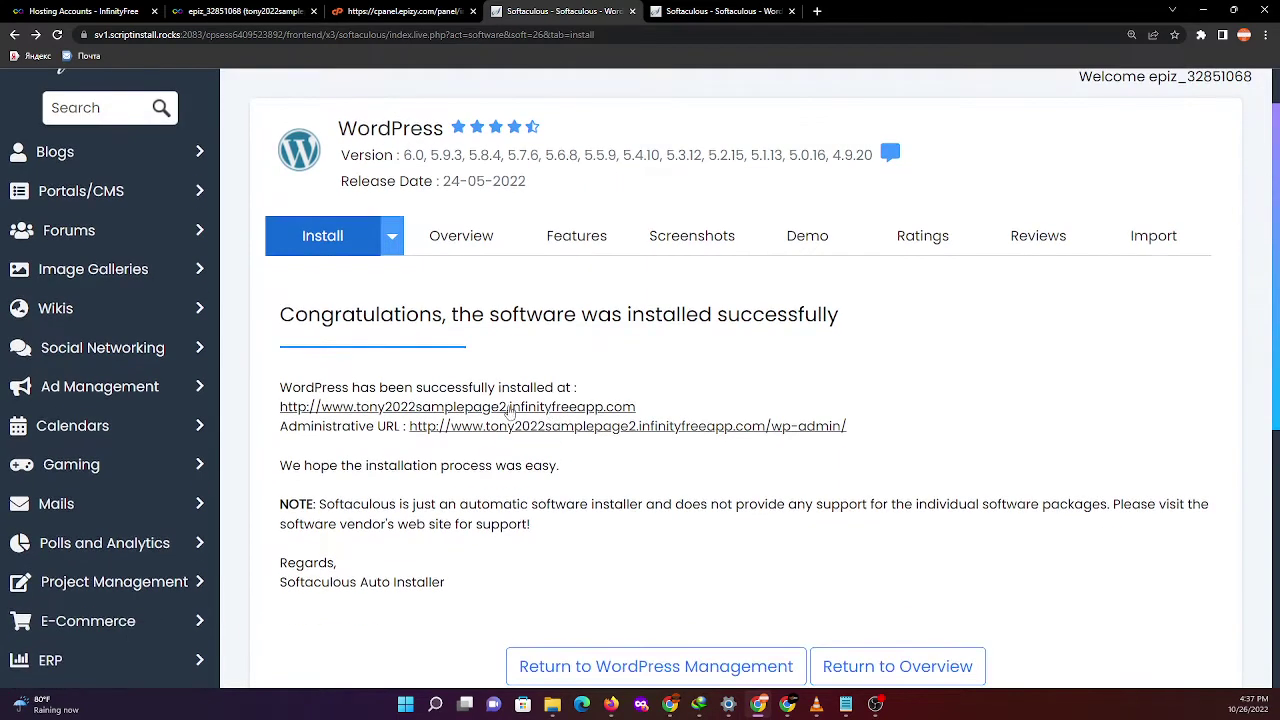
pyautogui.rightClick(582, 407)
# - Open the new WordPress site in its own tab and view the Hello world! homepage
pyautogui.click(598, 416)
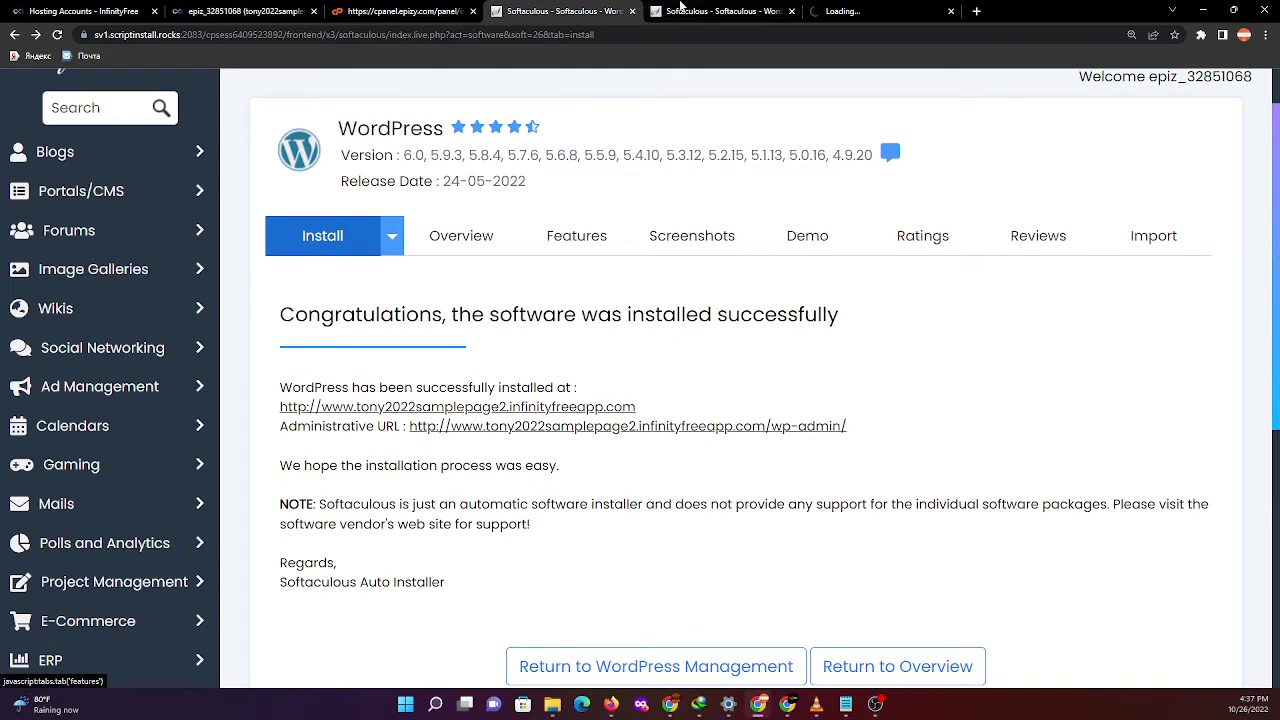
pyautogui.click(765, 12)
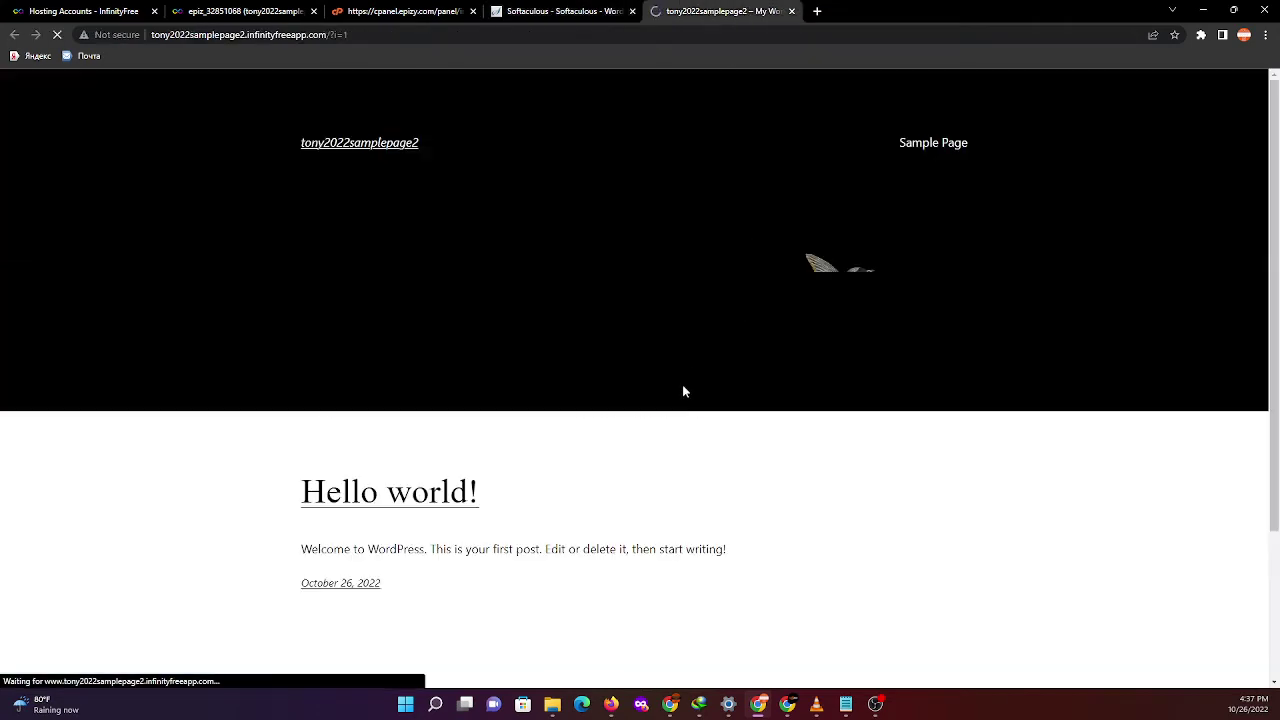
pyautogui.click(200, 34)
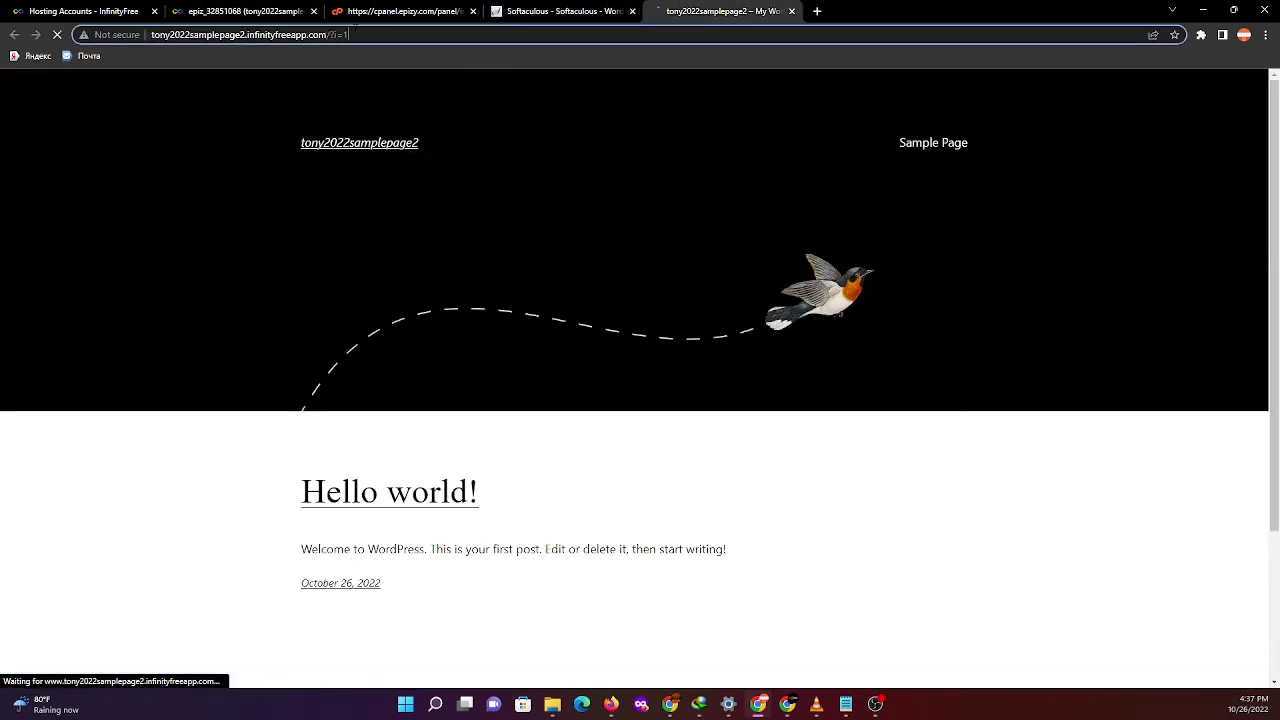
pyautogui.click(370, 34)
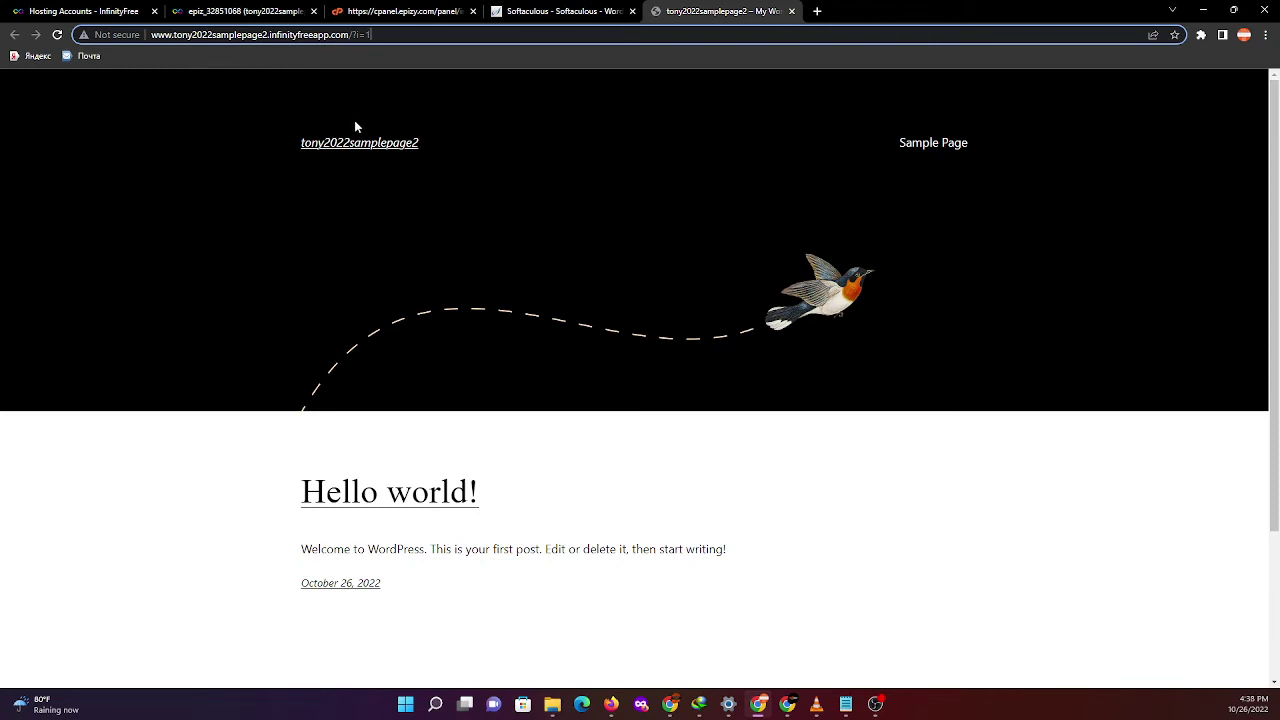
# - Flip between the Softaculous success page and the new site's homepage, ending on the site
pyautogui.click(552, 8)
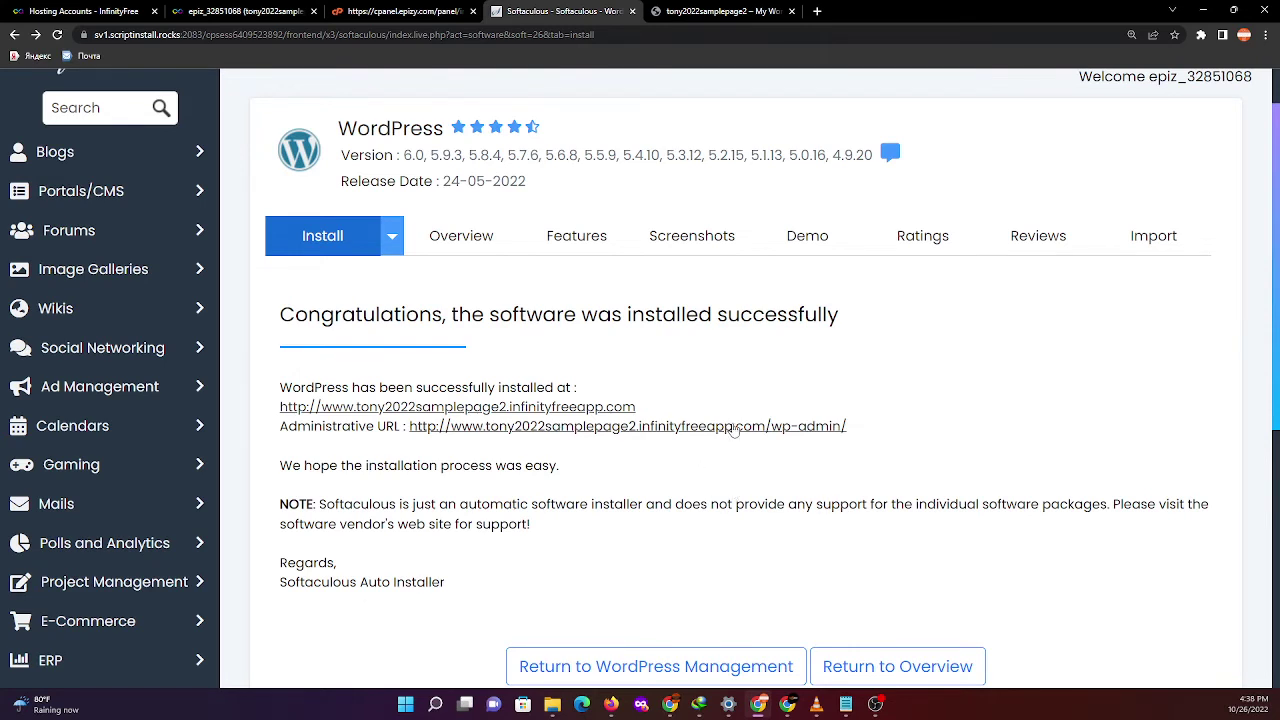
pyautogui.click(725, 10)
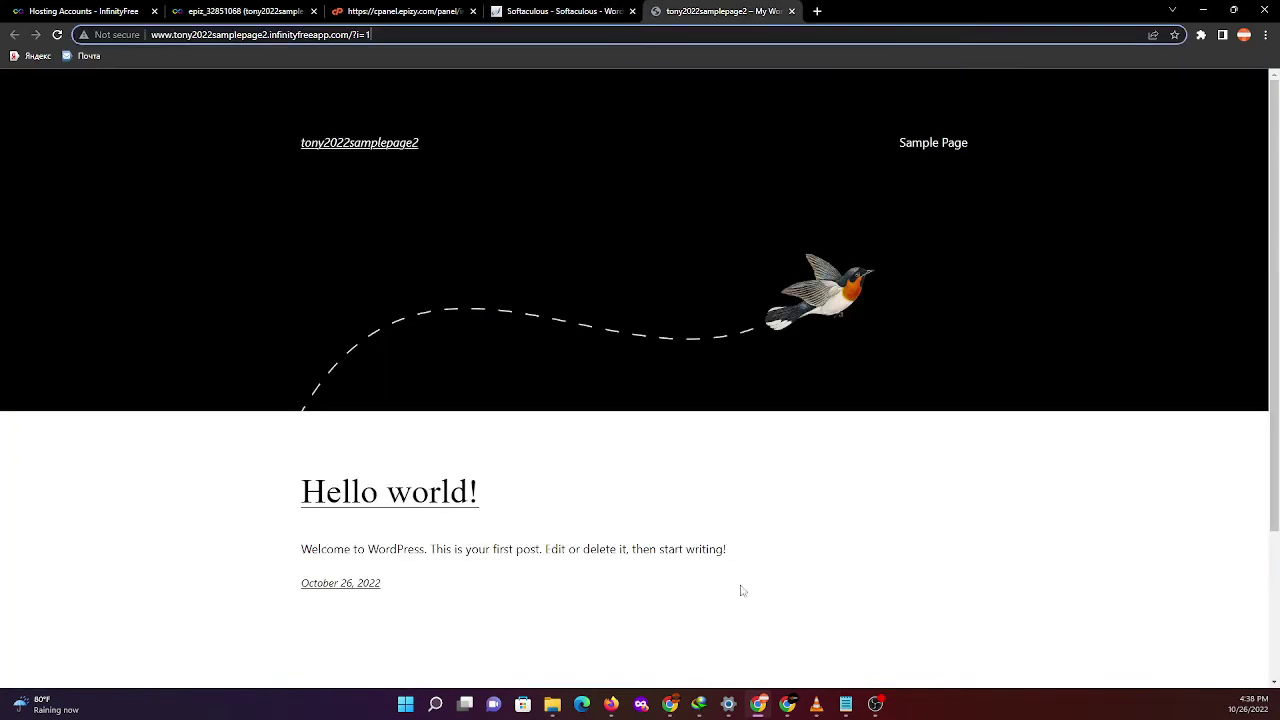
pyautogui.click(560, 11)
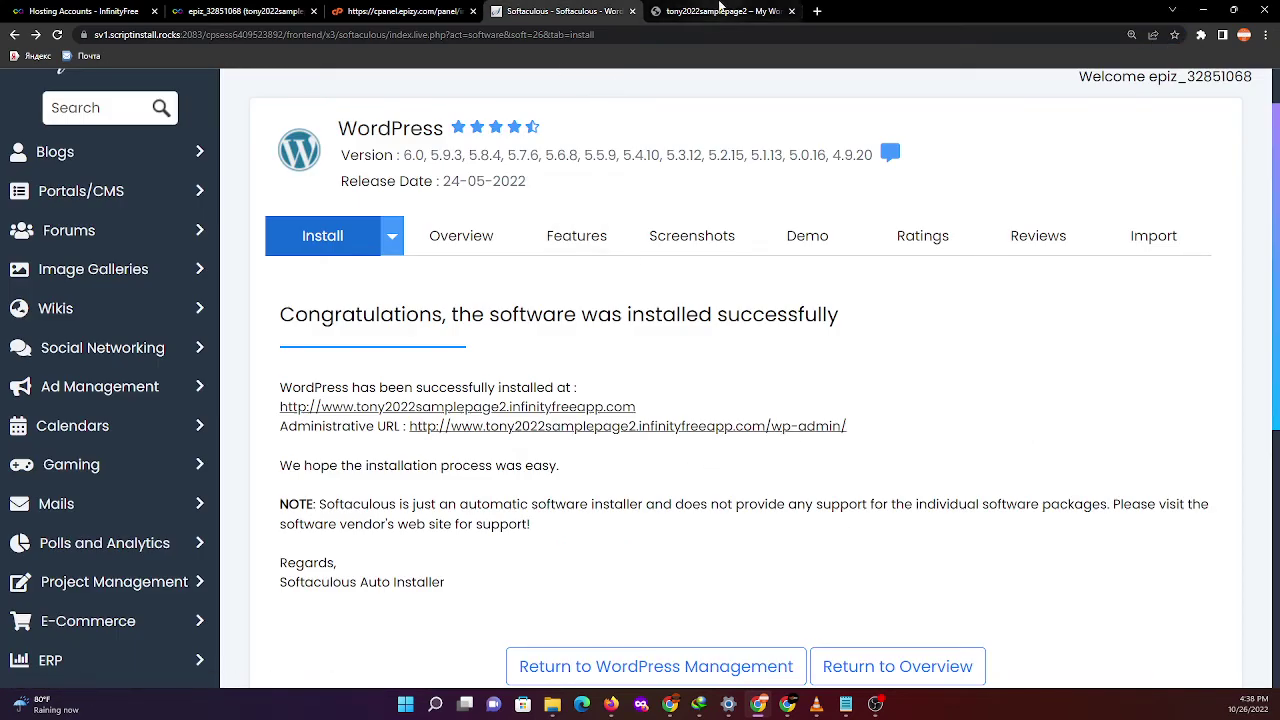
pyautogui.click(720, 10)
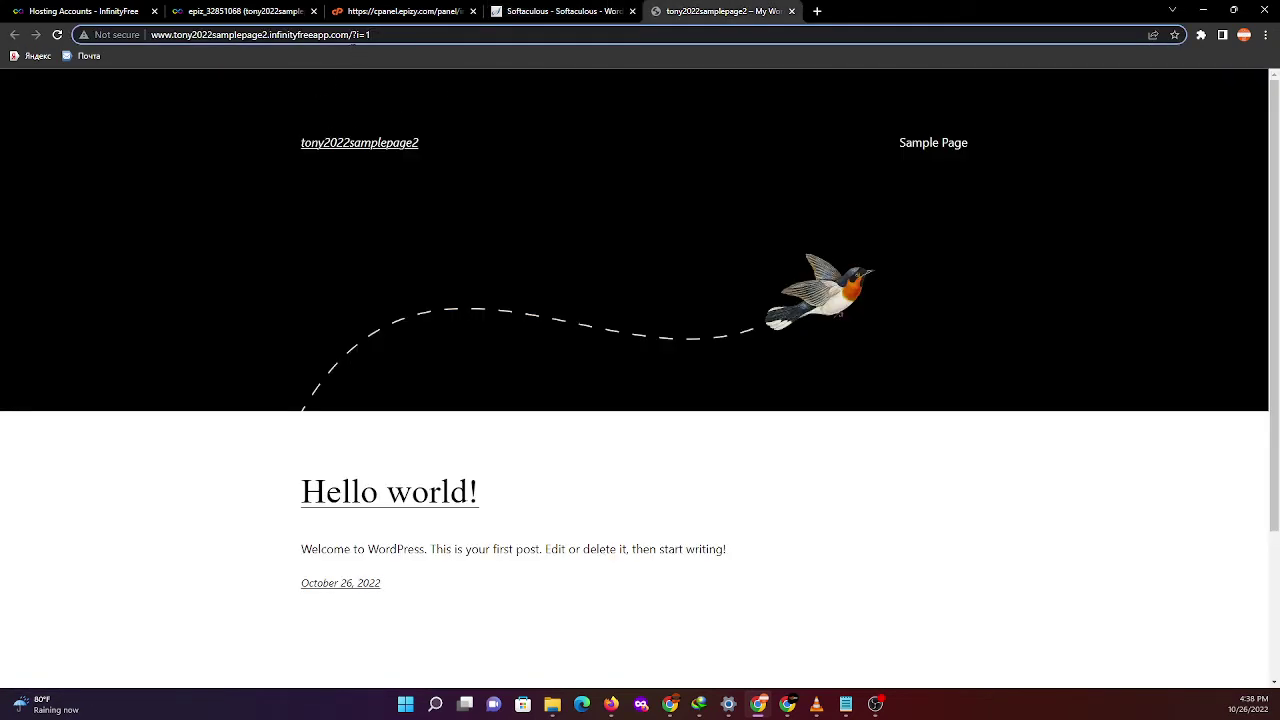
# - Replace the ?i=1 ending of the site address with wp-admin to load the login page
pyautogui.moveTo(353, 37); pyautogui.dragTo(461, 52)
pyautogui.press('BackSpace')
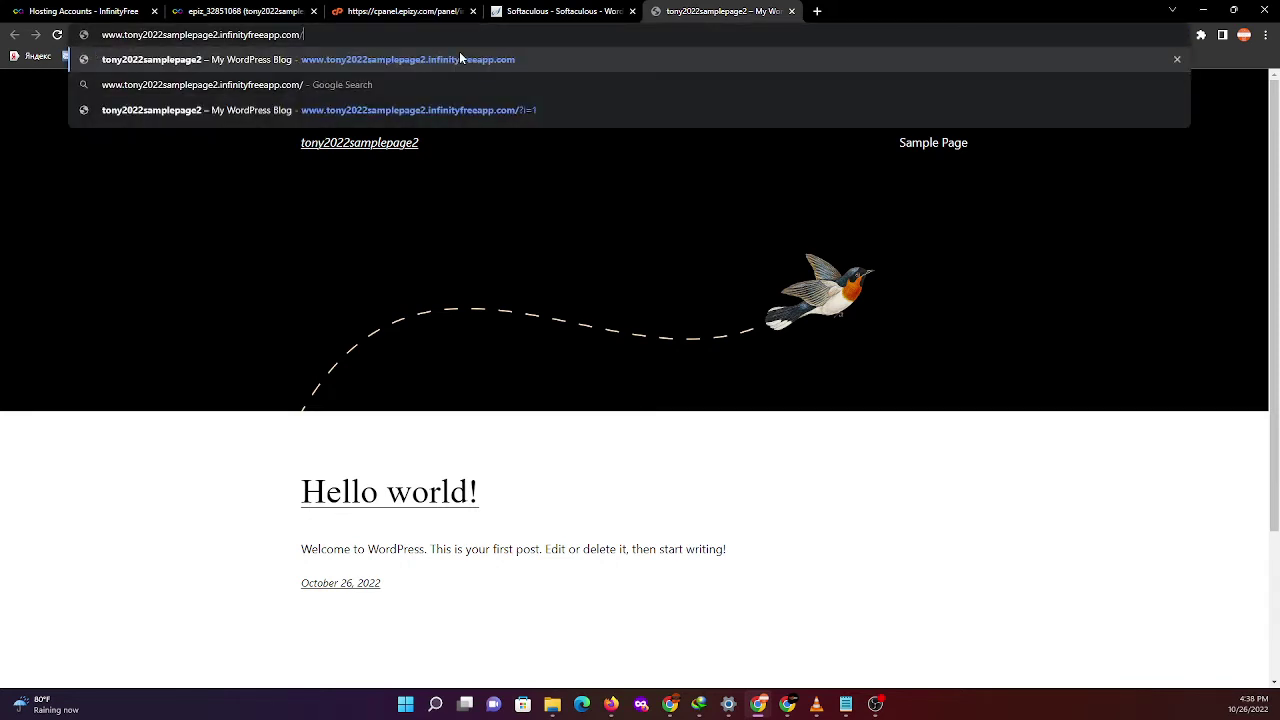
pyautogui.write('wp-')
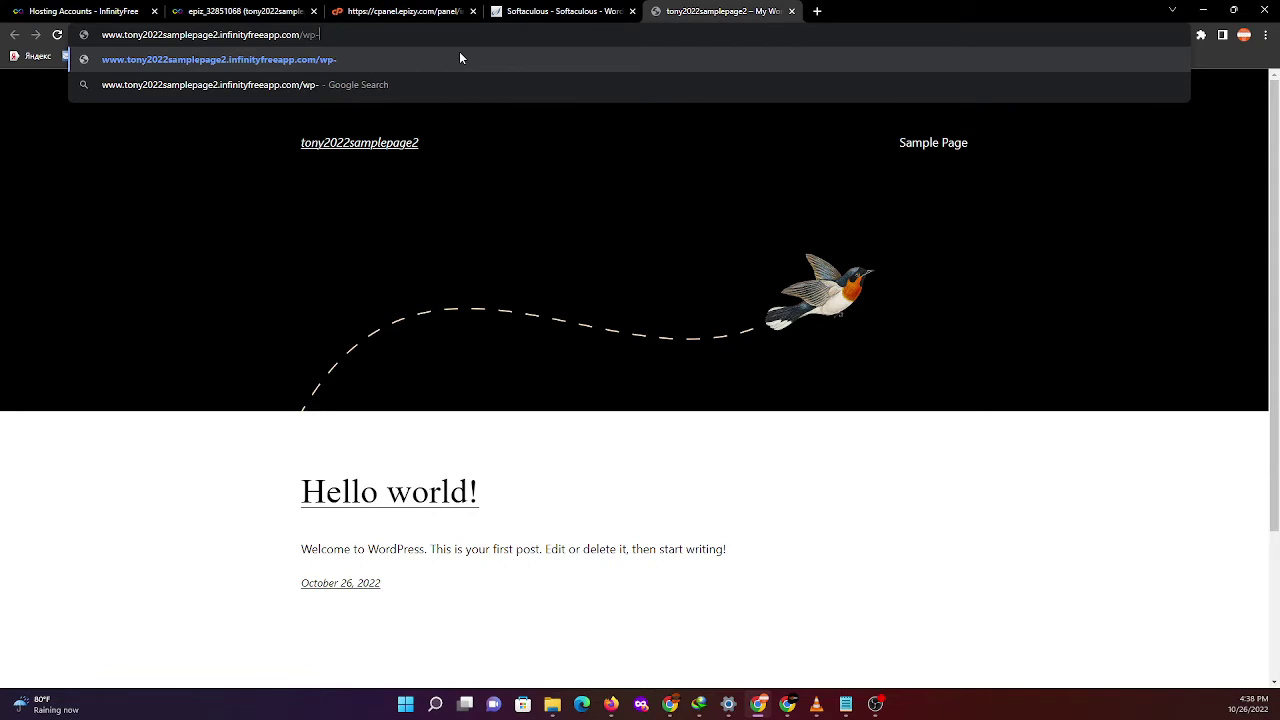
pyautogui.write('admin')
pyautogui.press('Return')
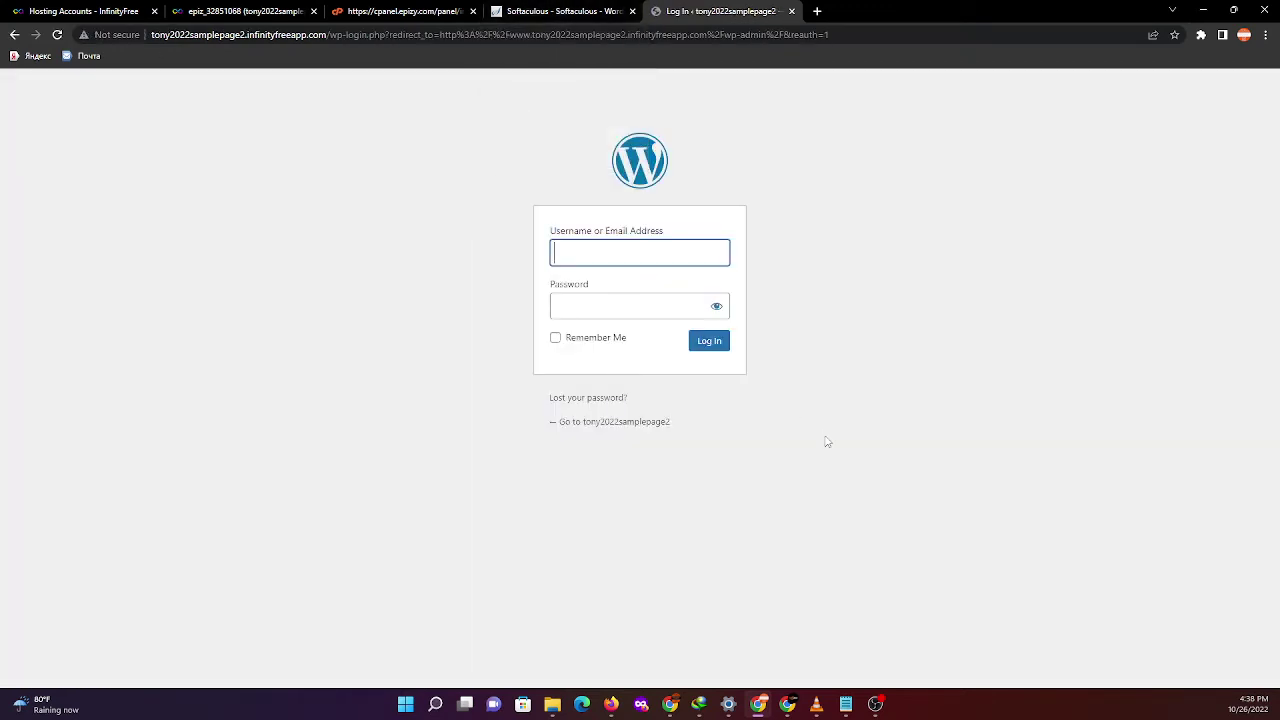
# - Log in to the WordPress admin with the saved admin username and password
pyautogui.scroll(7, 817, 449)
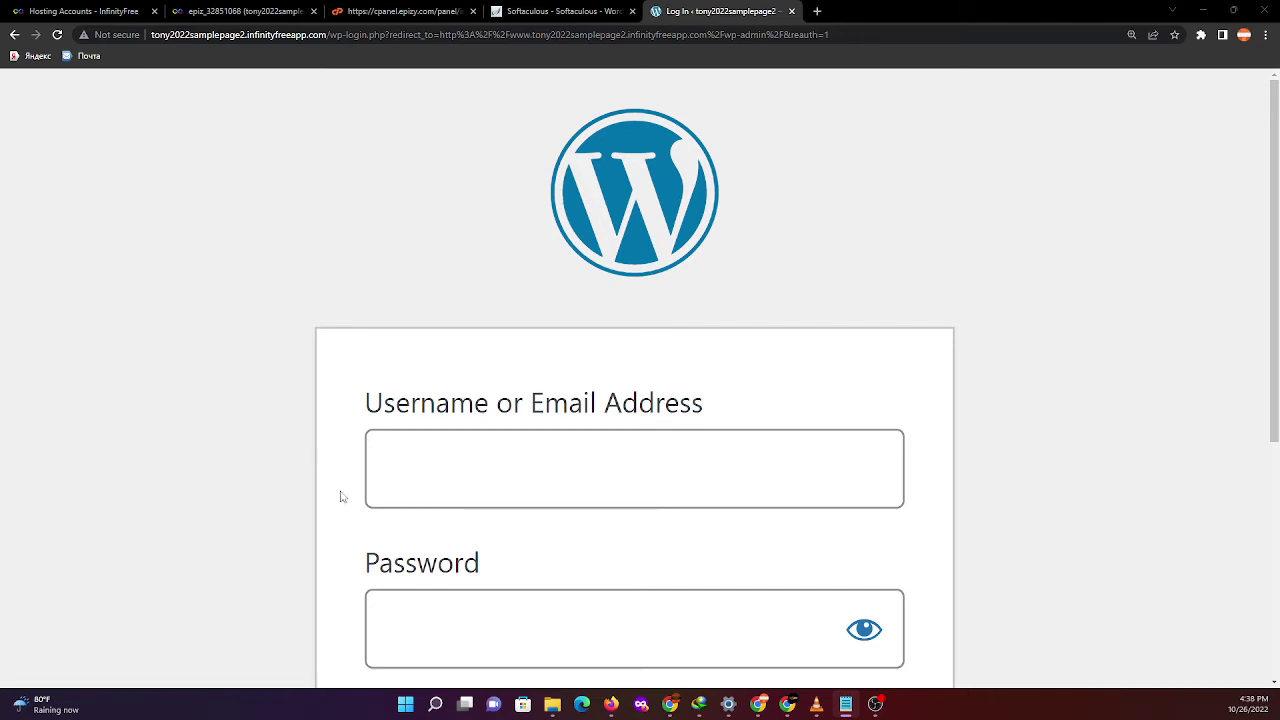
pyautogui.click(396, 470)
pyautogui.hotkey('ctrl', 'v')
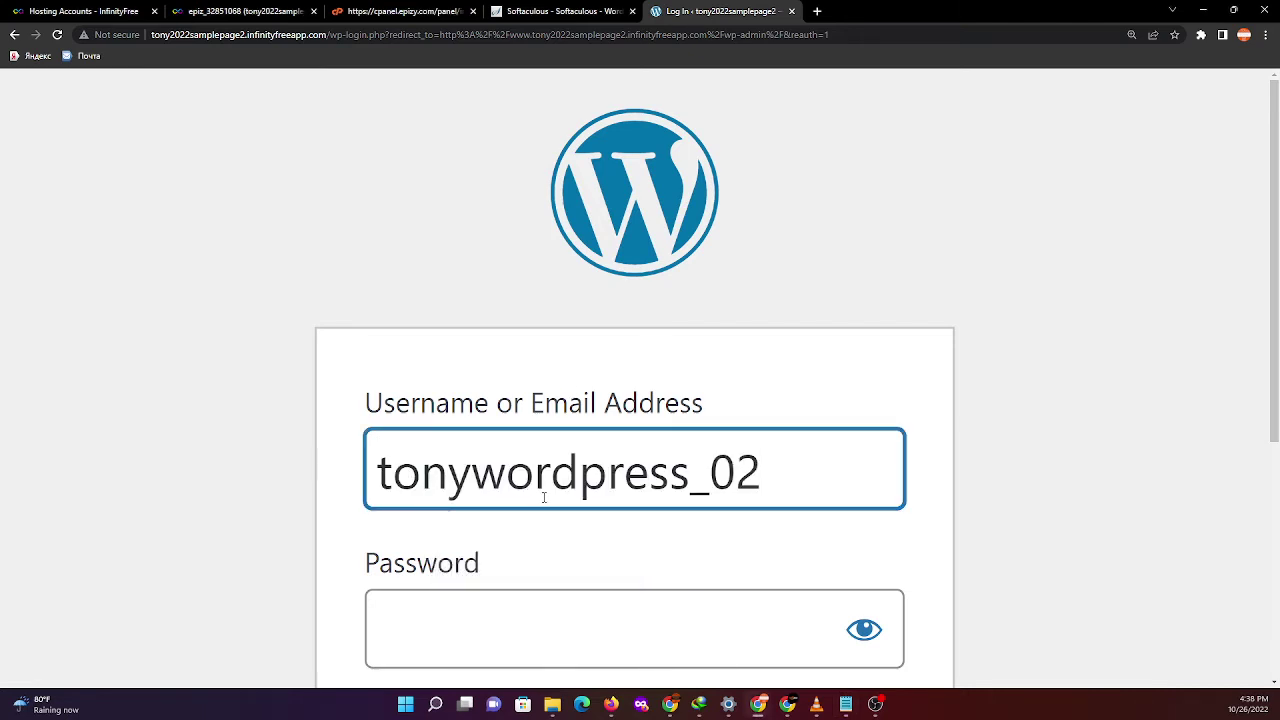
pyautogui.hotkey('alt', 'Tab')
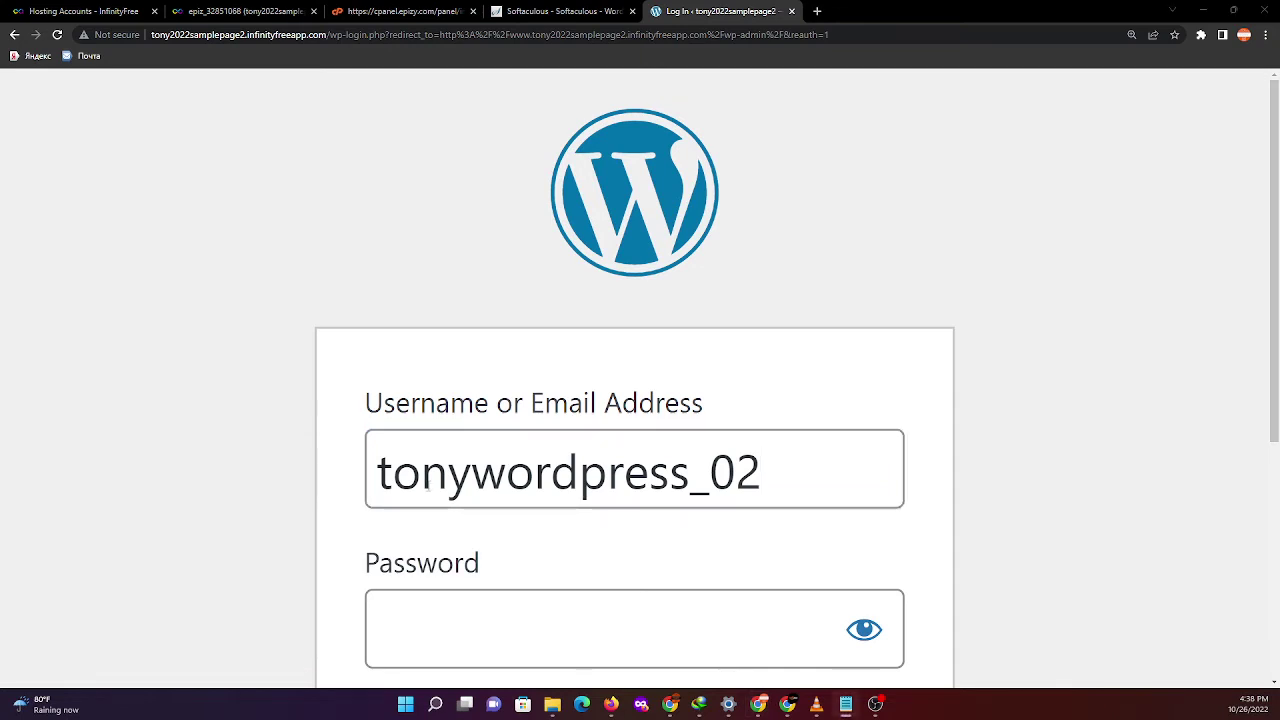
pyautogui.scroll(-2, 436, 487)
pyautogui.click(456, 447)
pyautogui.hotkey('ctrl', 'v')
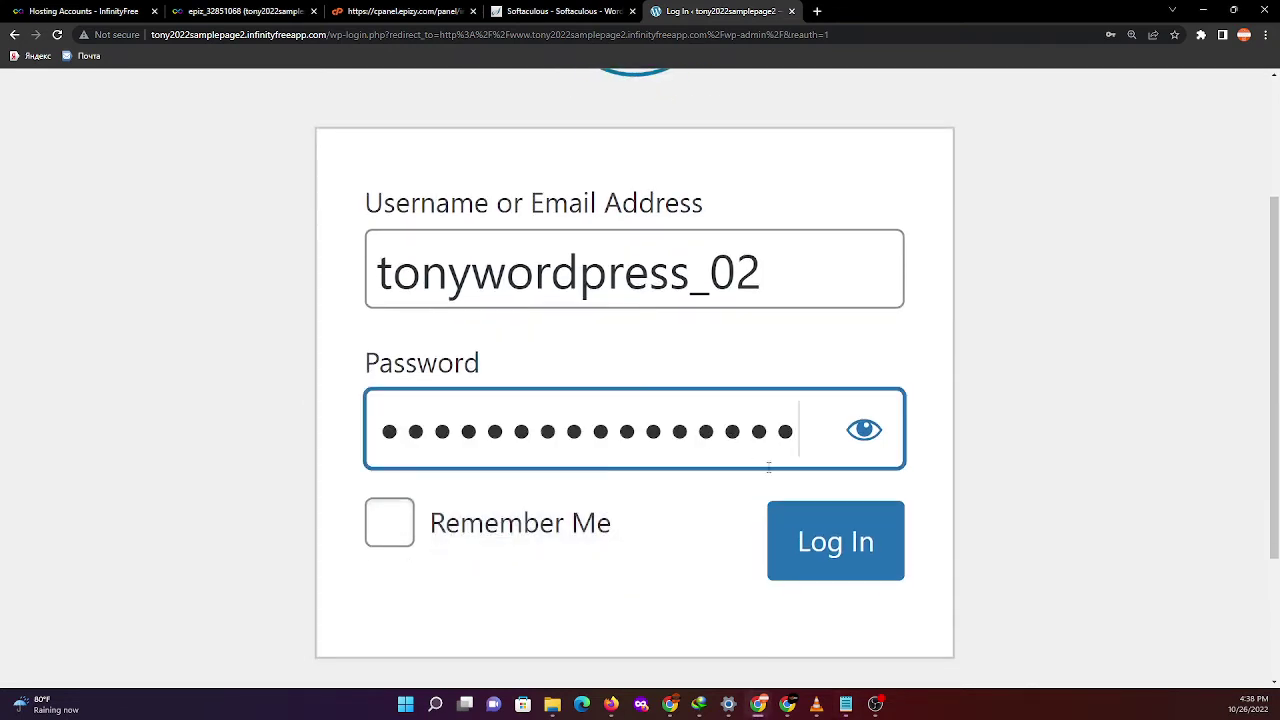
pyautogui.click(864, 430)
pyautogui.click(864, 430)
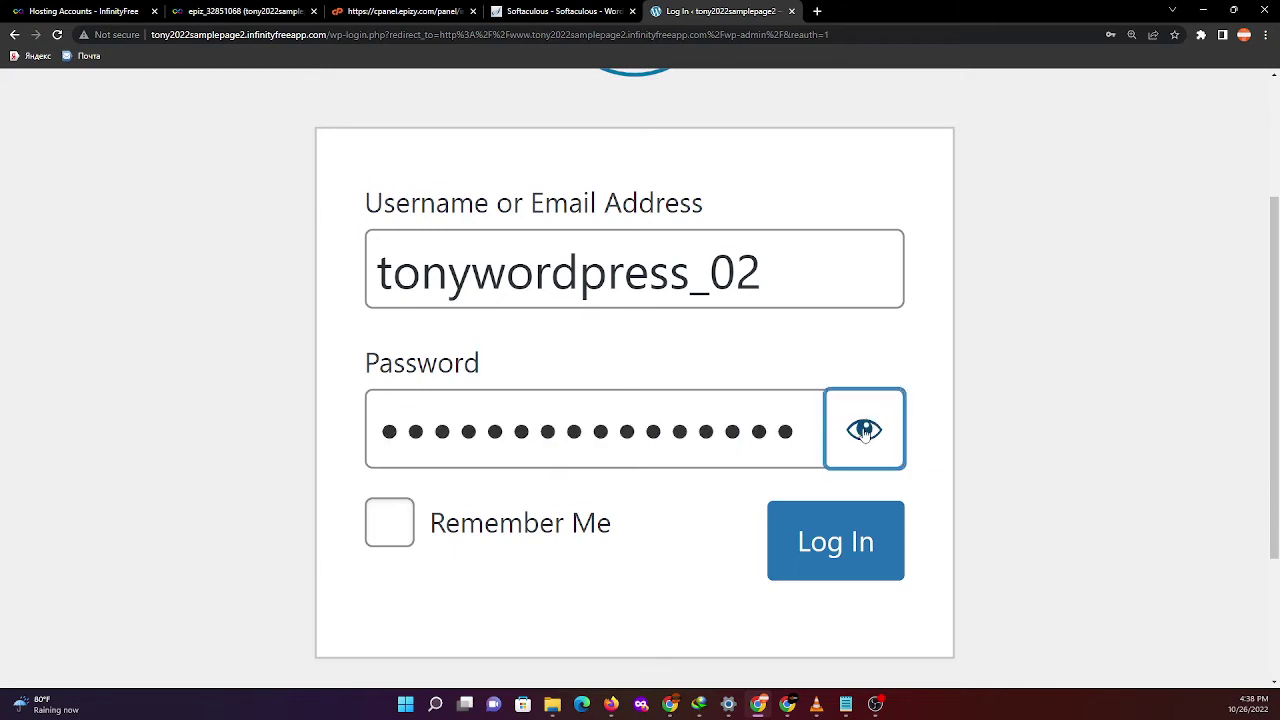
pyautogui.click(862, 540)
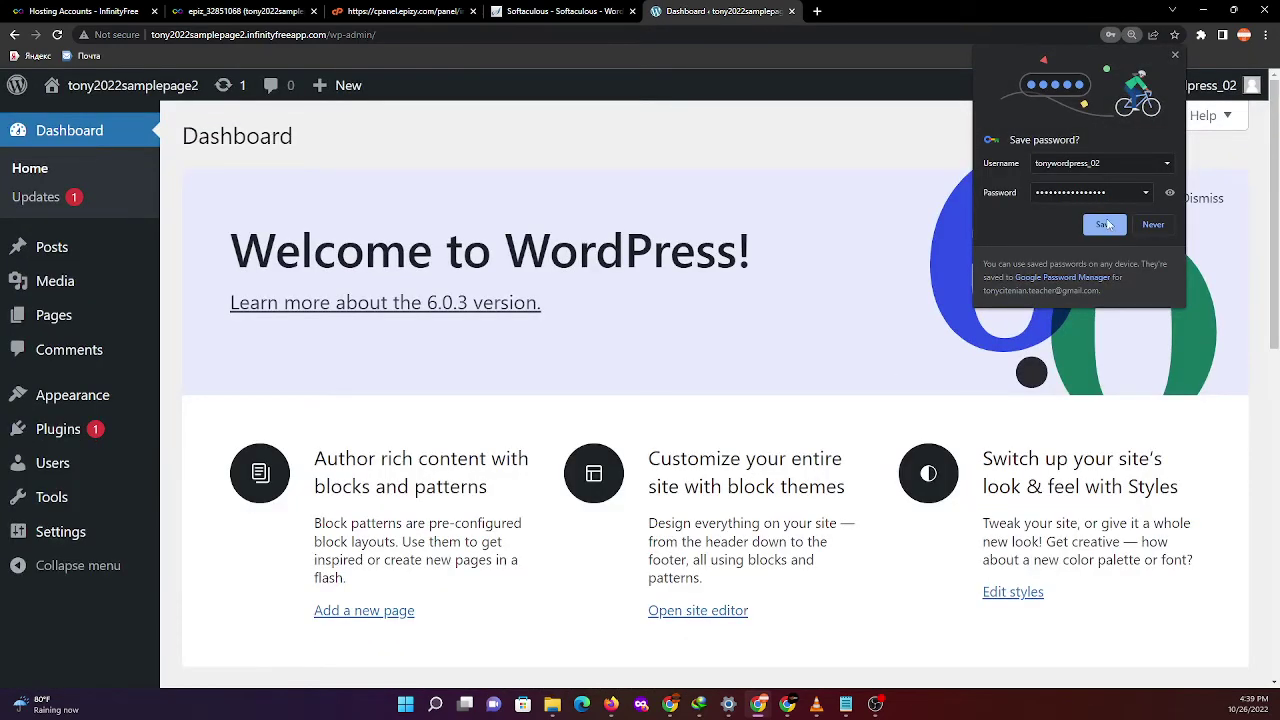
# - Save the admin login in the browser, view the public site, then return to the Dashboard
pyautogui.click(1104, 224)
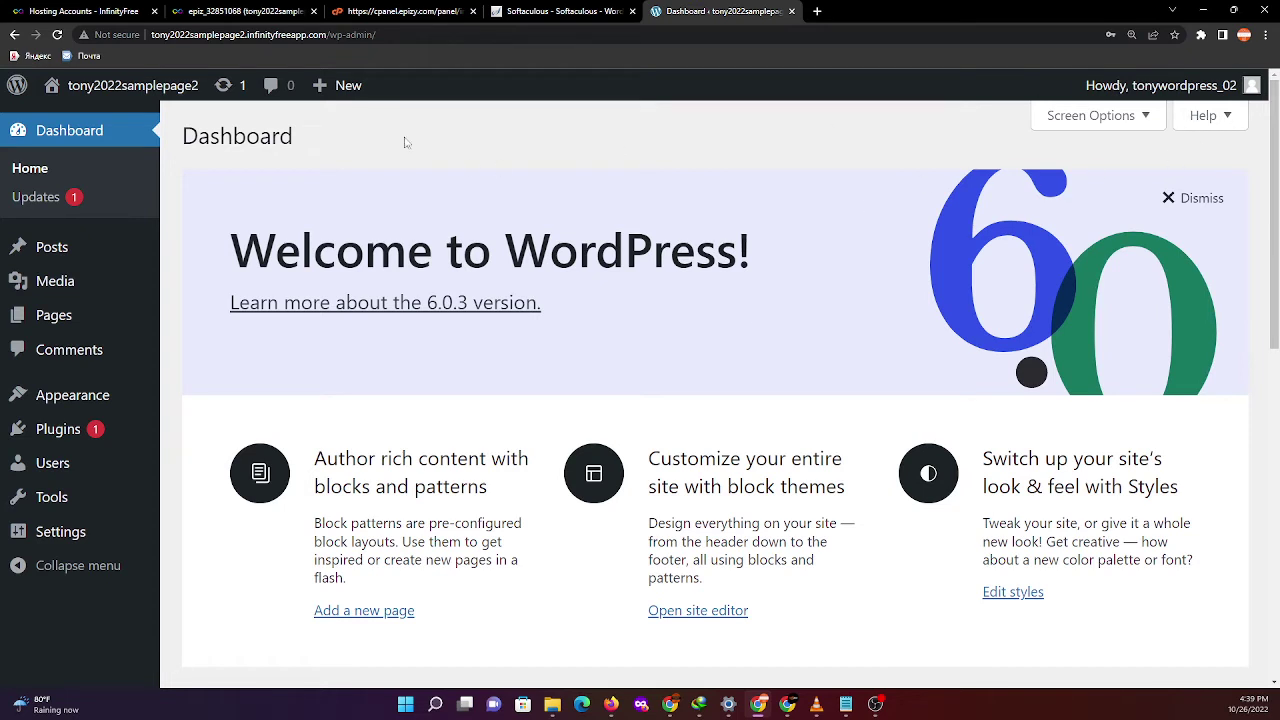
pyautogui.moveTo(152, 100)
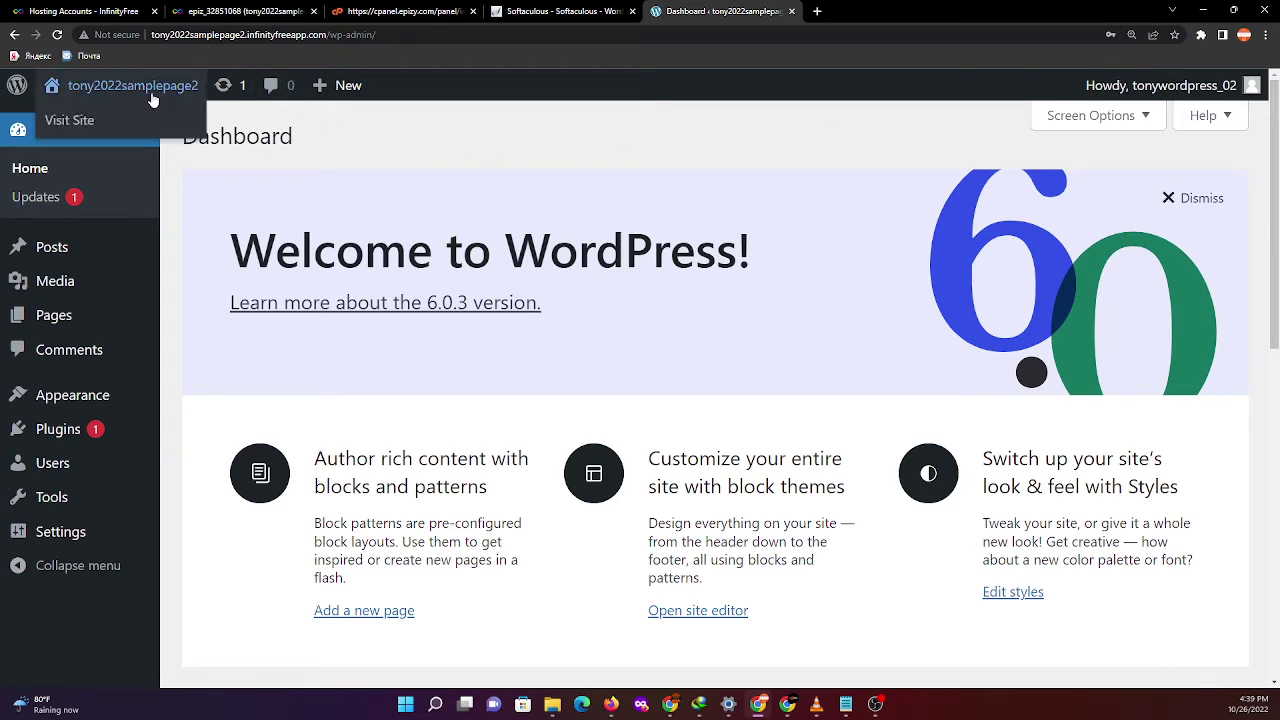
pyautogui.click(67, 130)
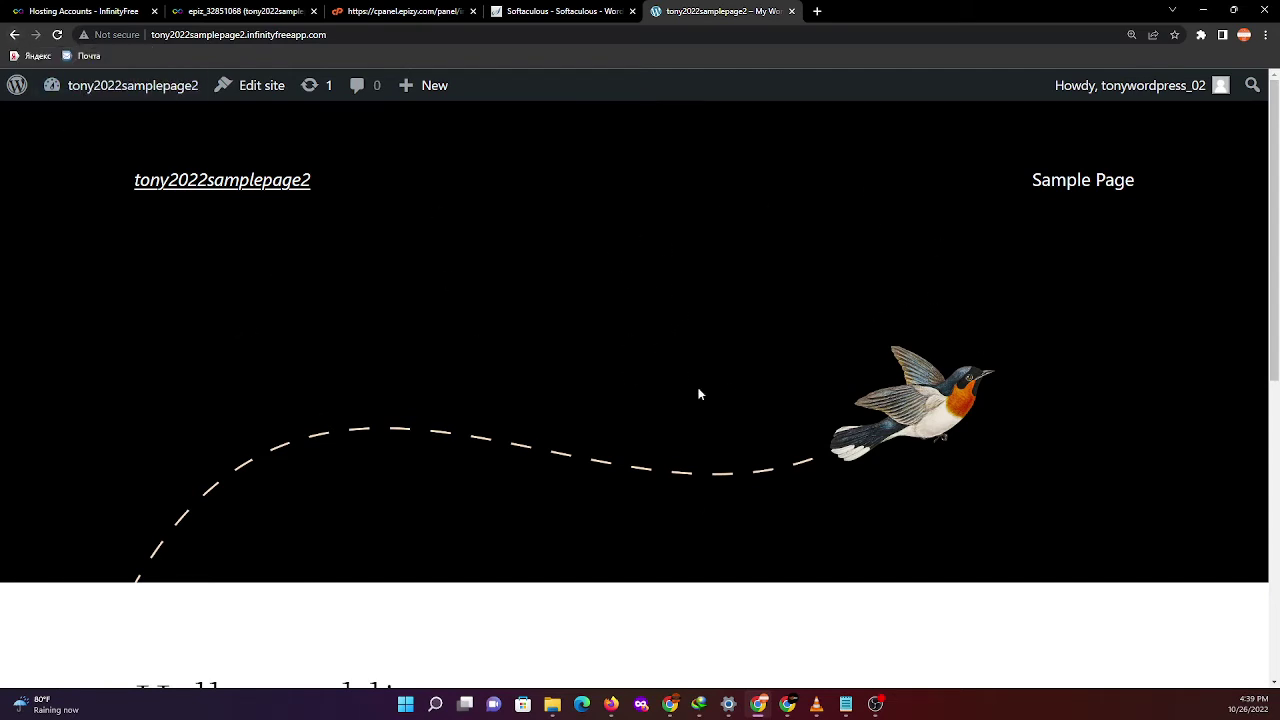
pyautogui.click(14, 34)
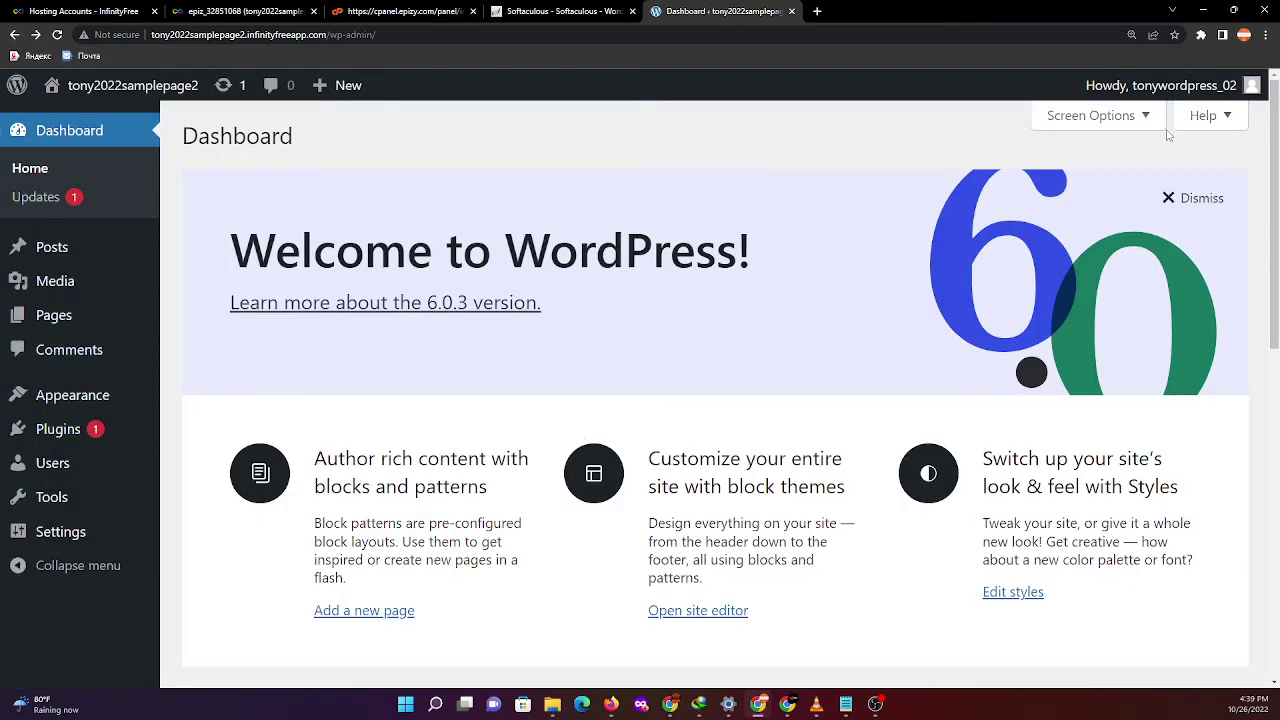
pyautogui.moveTo(1218, 102)
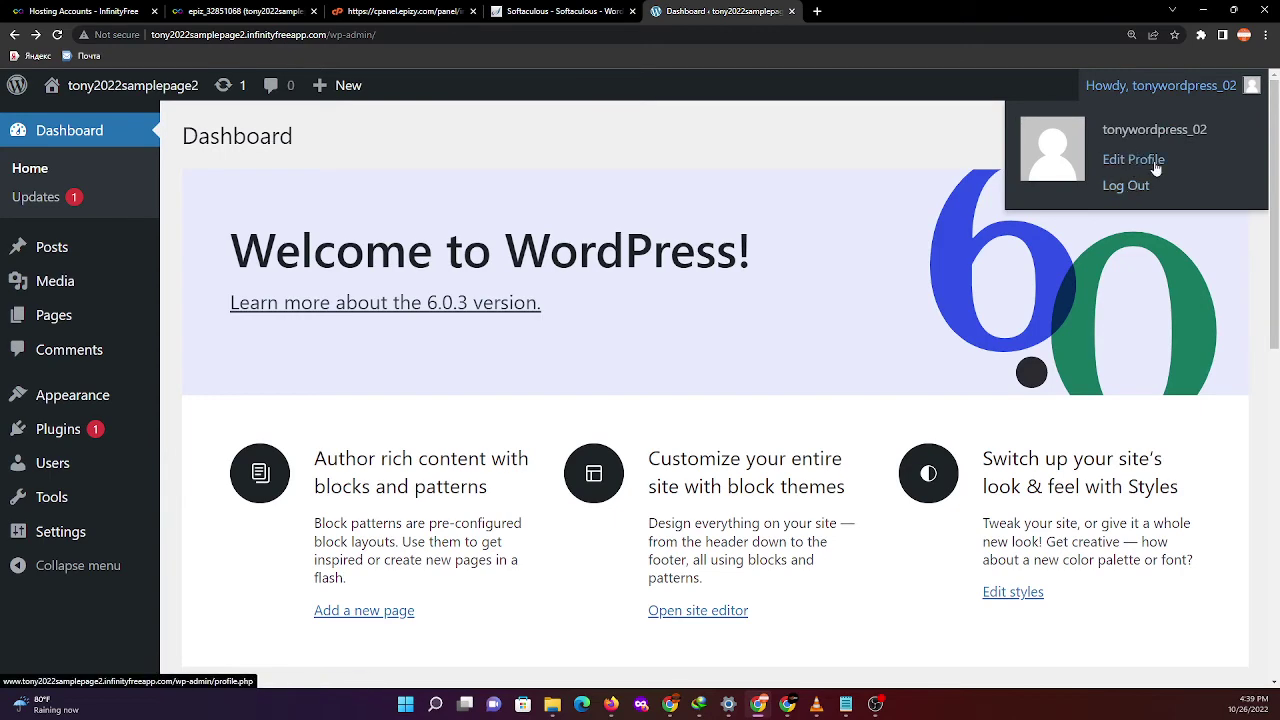
# - Browse the account's htdocs folder in Monsta FTP to confirm the WordPress files are there
pyautogui.click(238, 11)
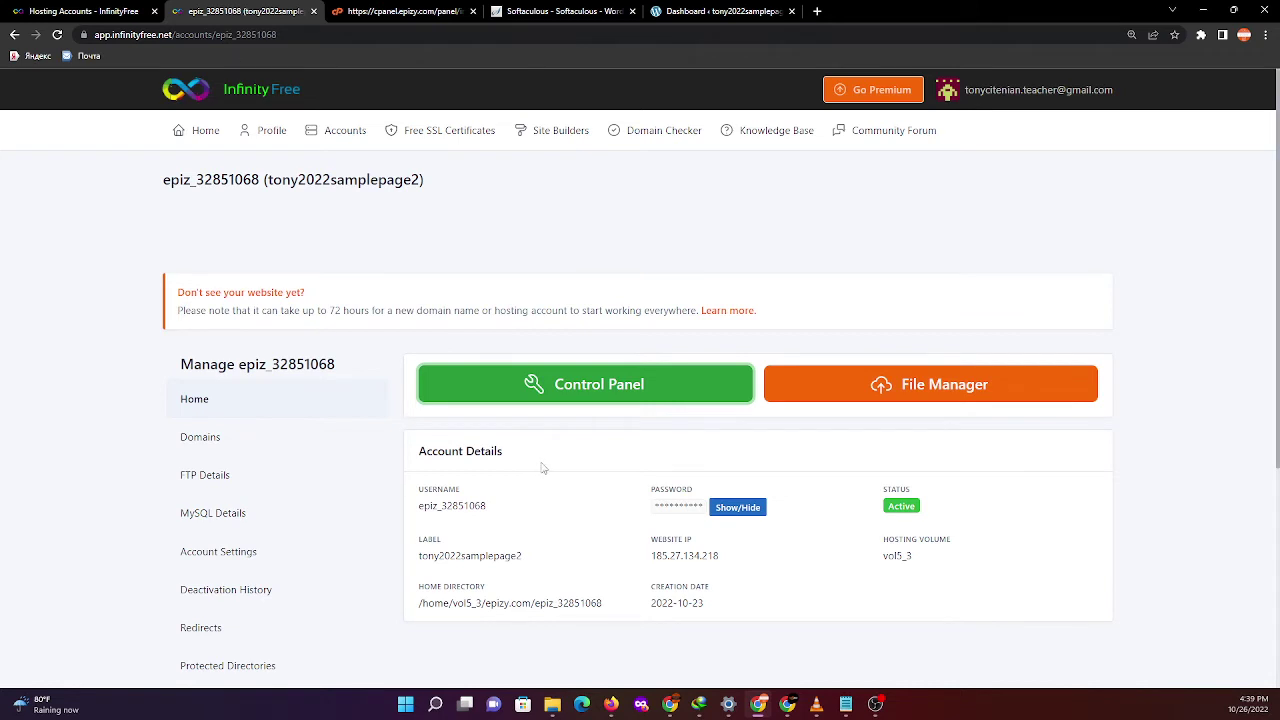
pyautogui.click(994, 397)
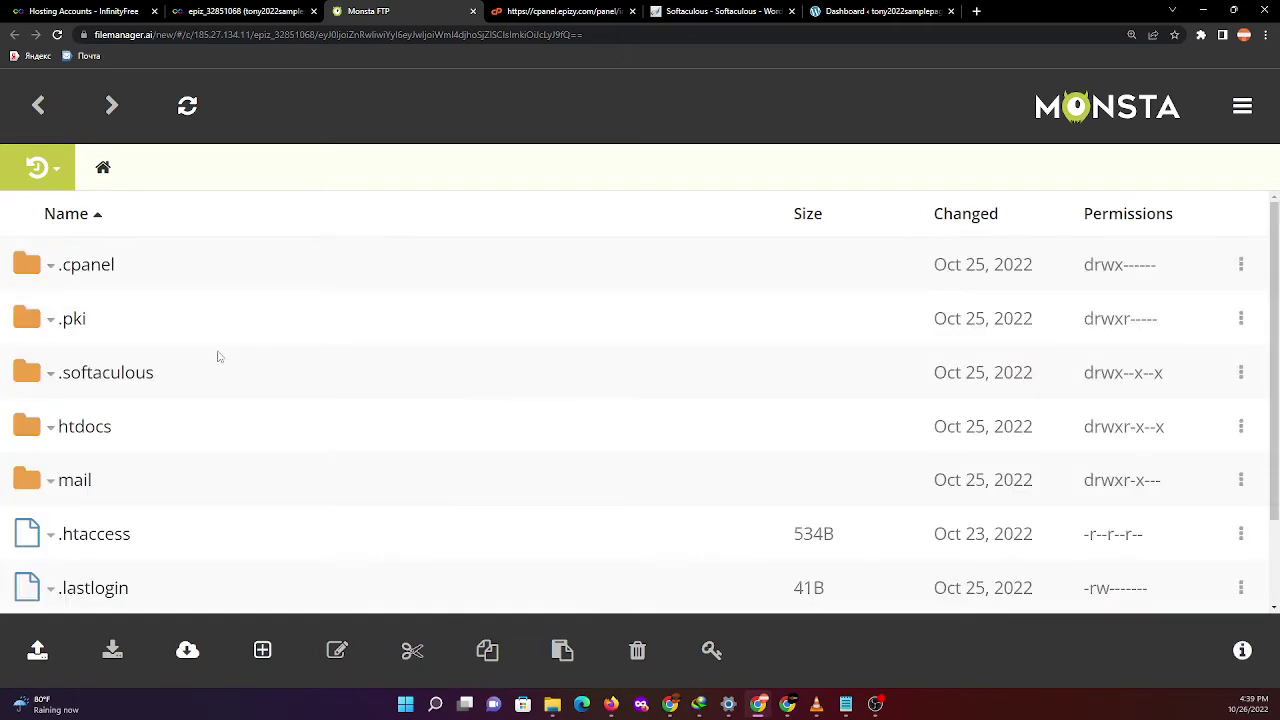
pyautogui.scroll(-1, 152, 428)
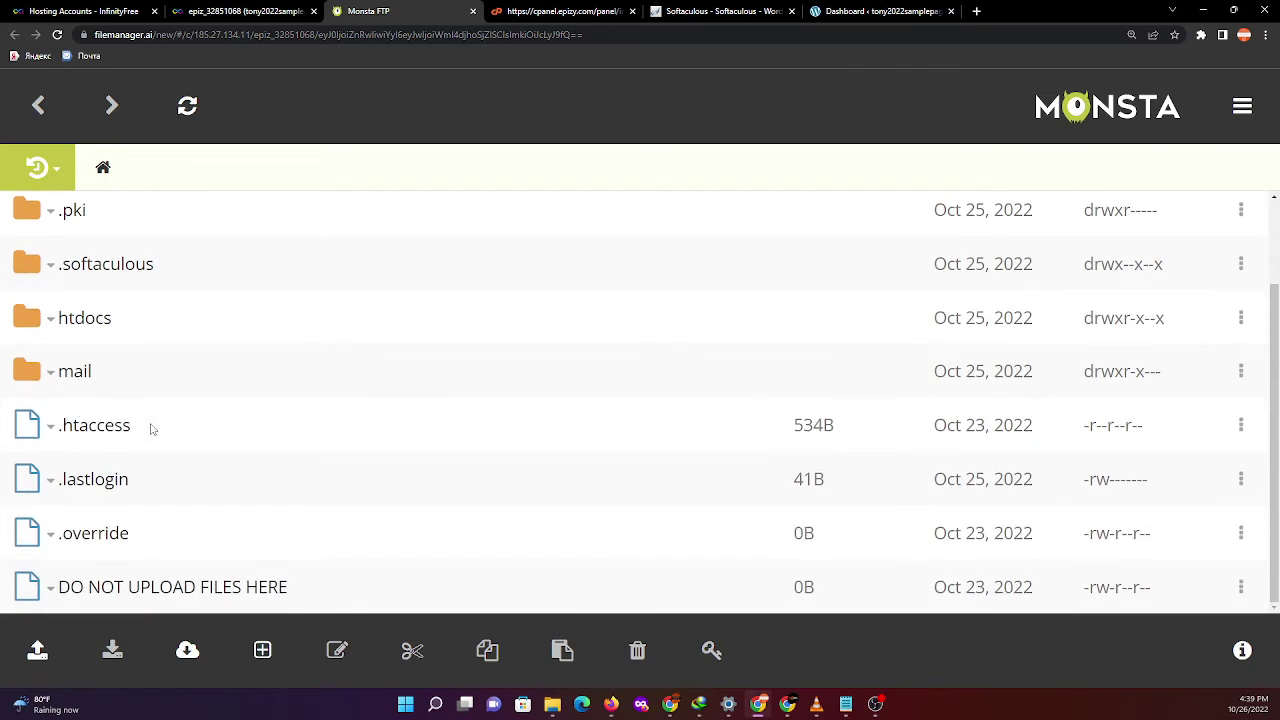
pyautogui.scroll(1, 152, 428)
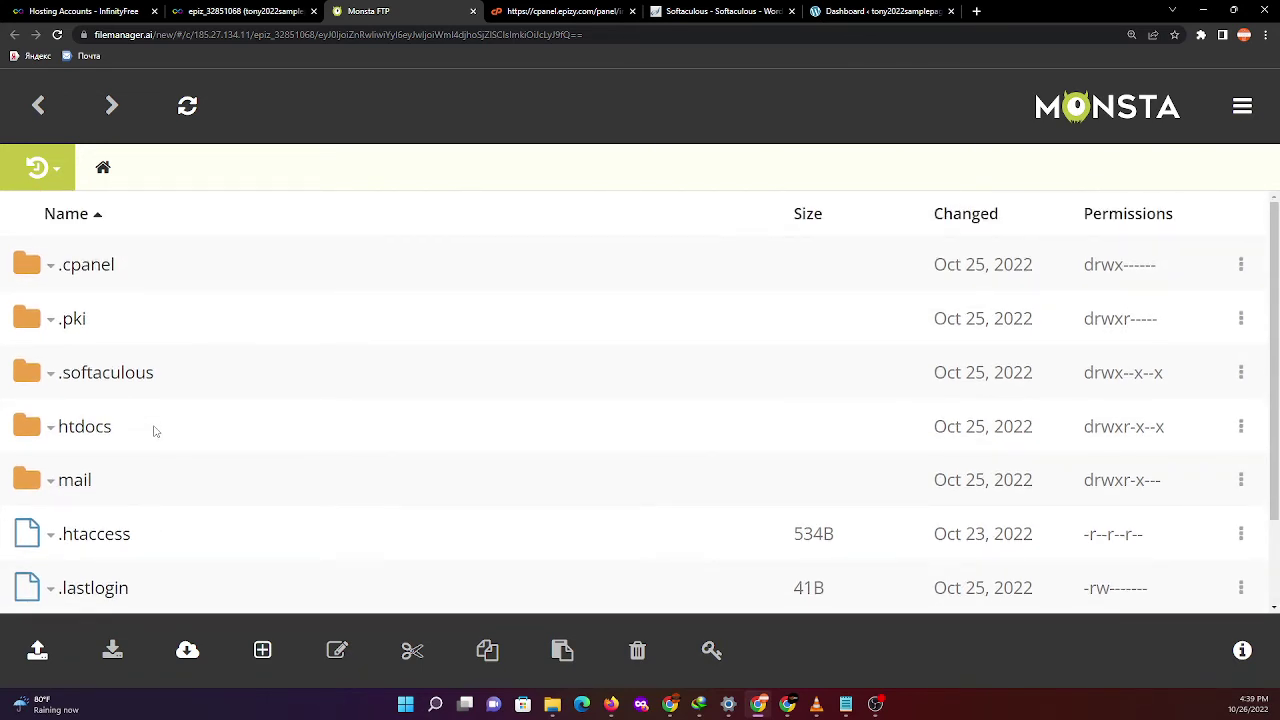
pyautogui.click(105, 428)
pyautogui.scroll(-5, 387, 418)
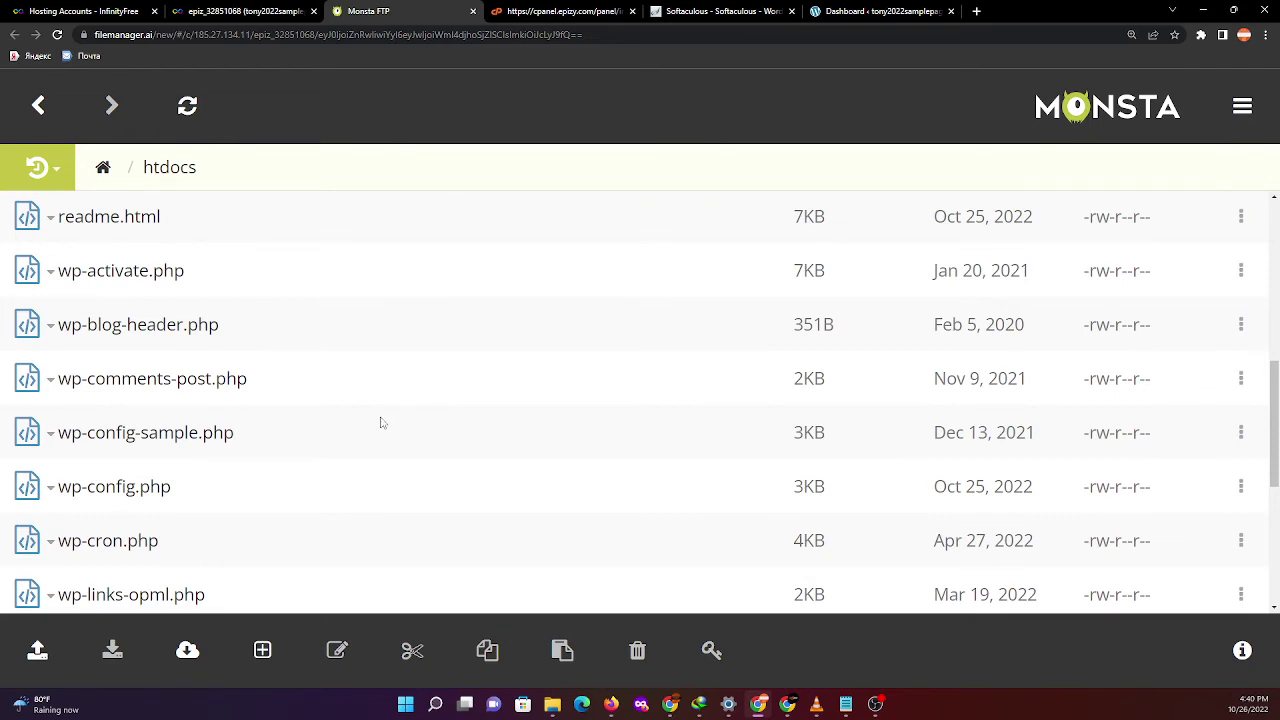
pyautogui.scroll(5, 374, 275)
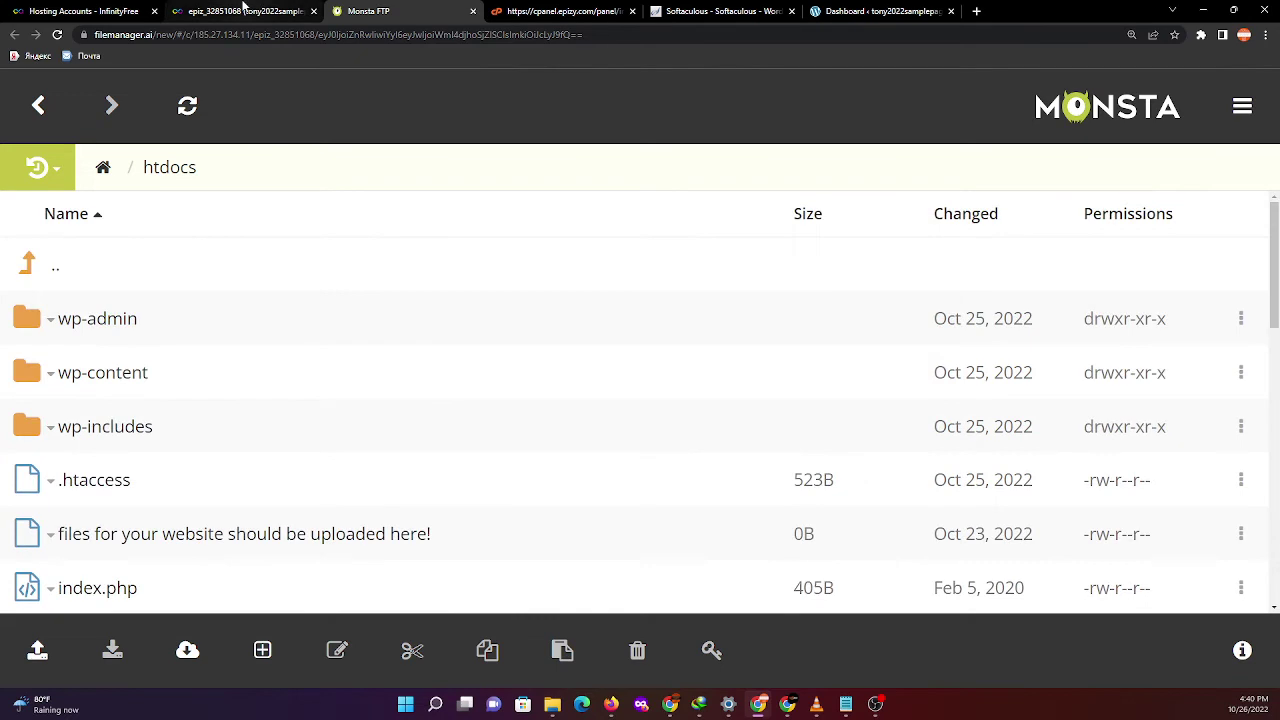
pyautogui.click(243, 10)
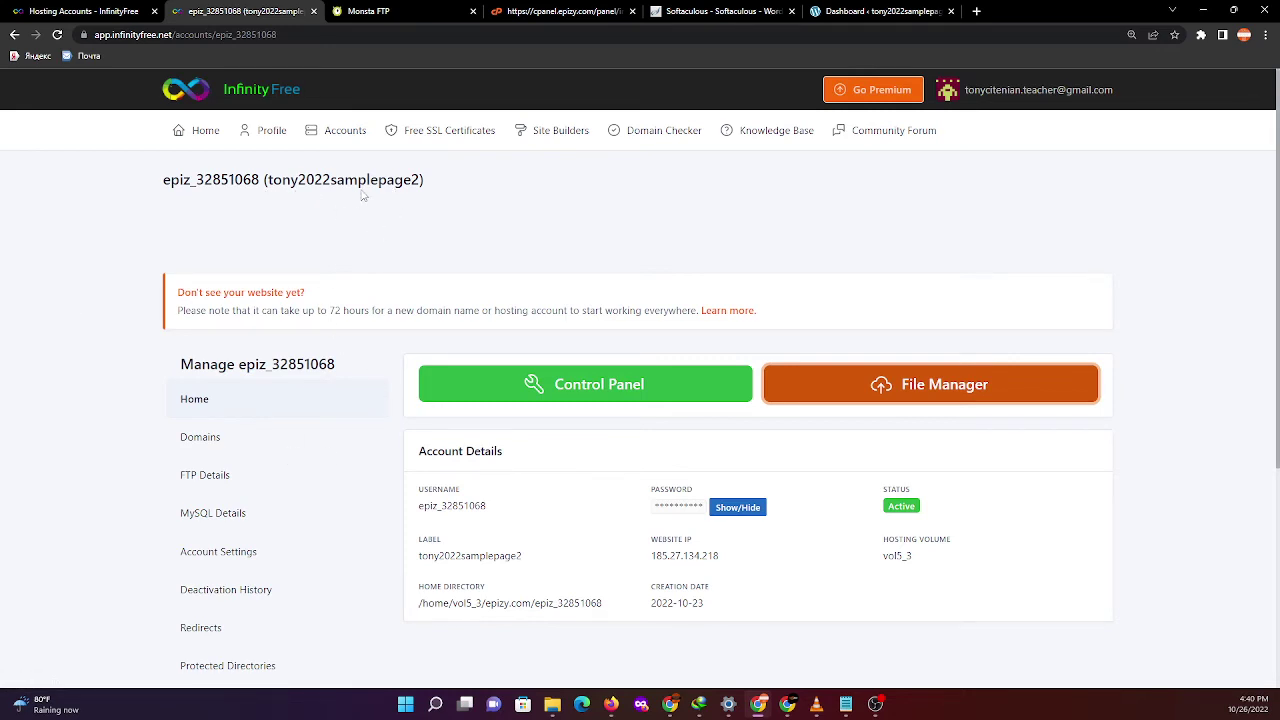
# - Return to InfinityFree's Hosting Accounts list with its three accounts
pyautogui.moveTo(420, 179); pyautogui.dragTo(378, 179)
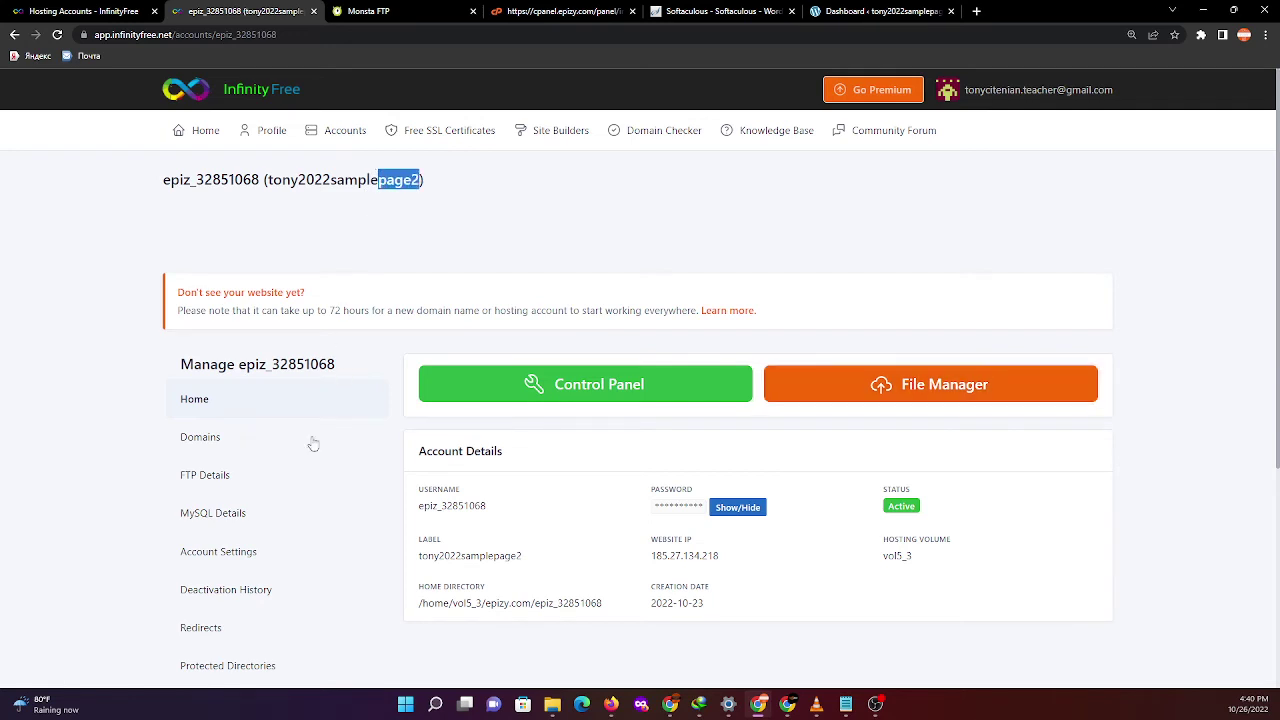
pyautogui.click(348, 136)
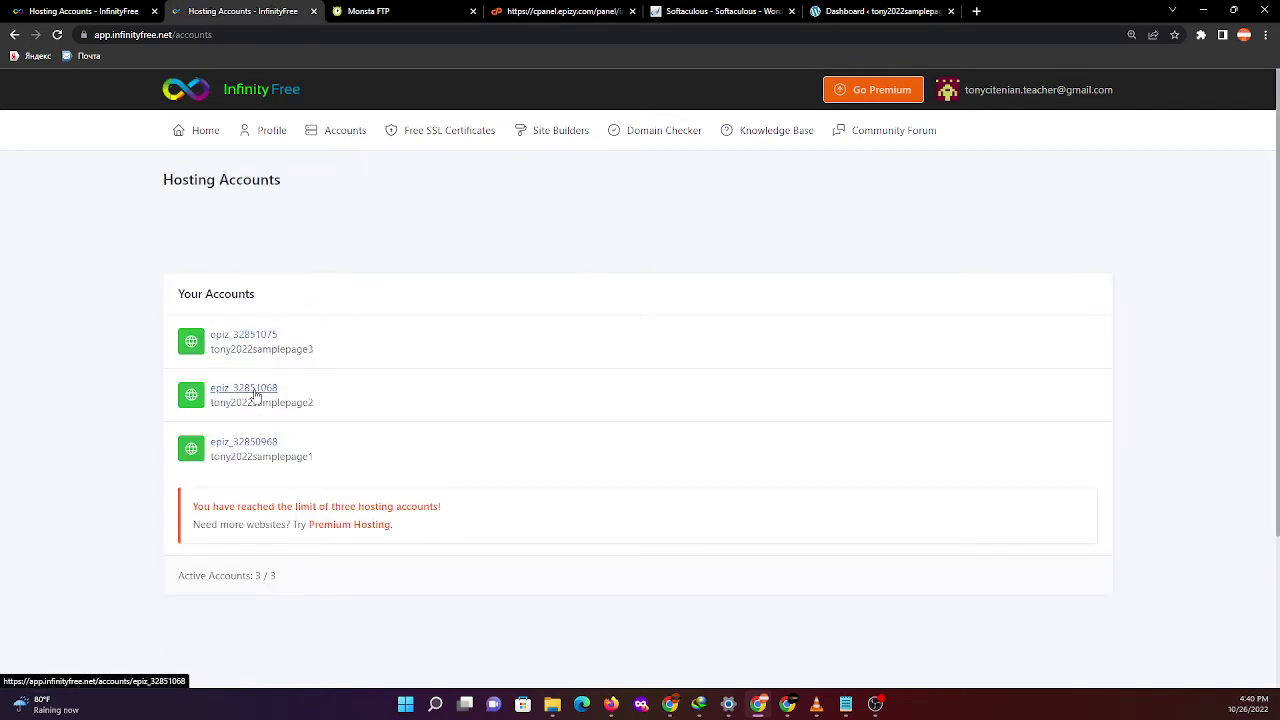
# - Open the second-listed account's htdocs folder in Monsta FTP and review the WordPress files
pyautogui.click(265, 394)
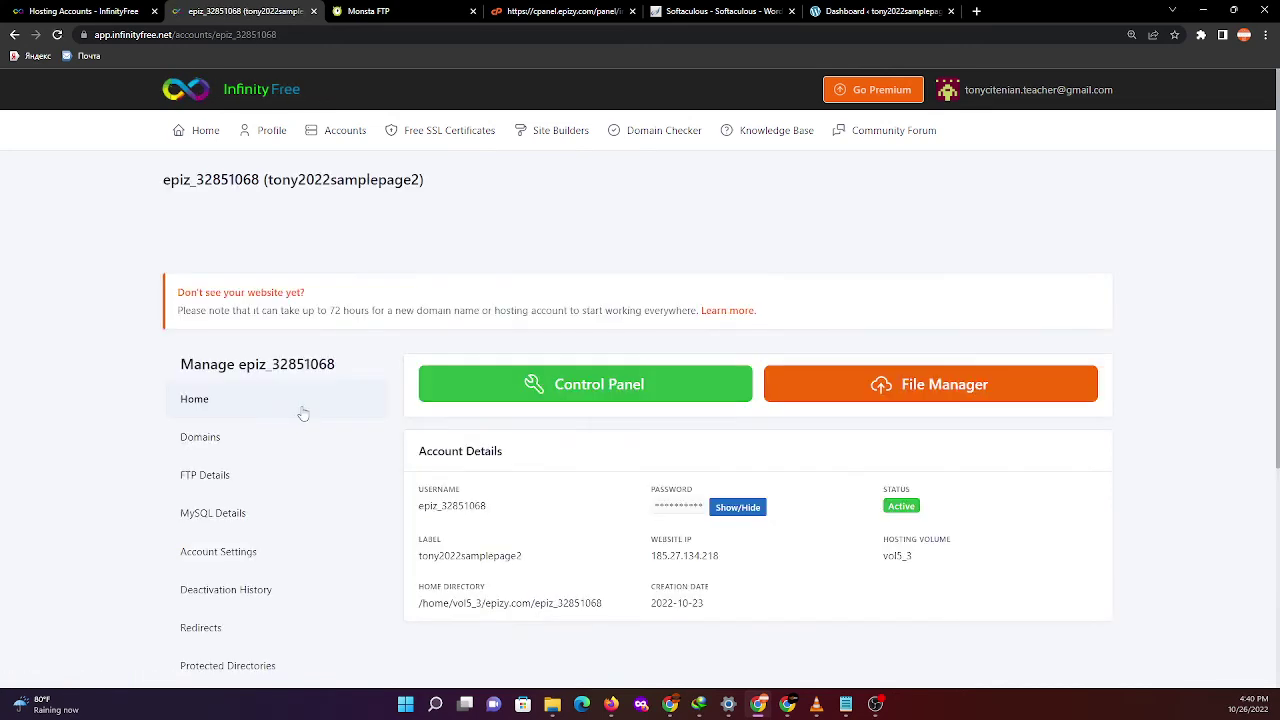
pyautogui.click(948, 398)
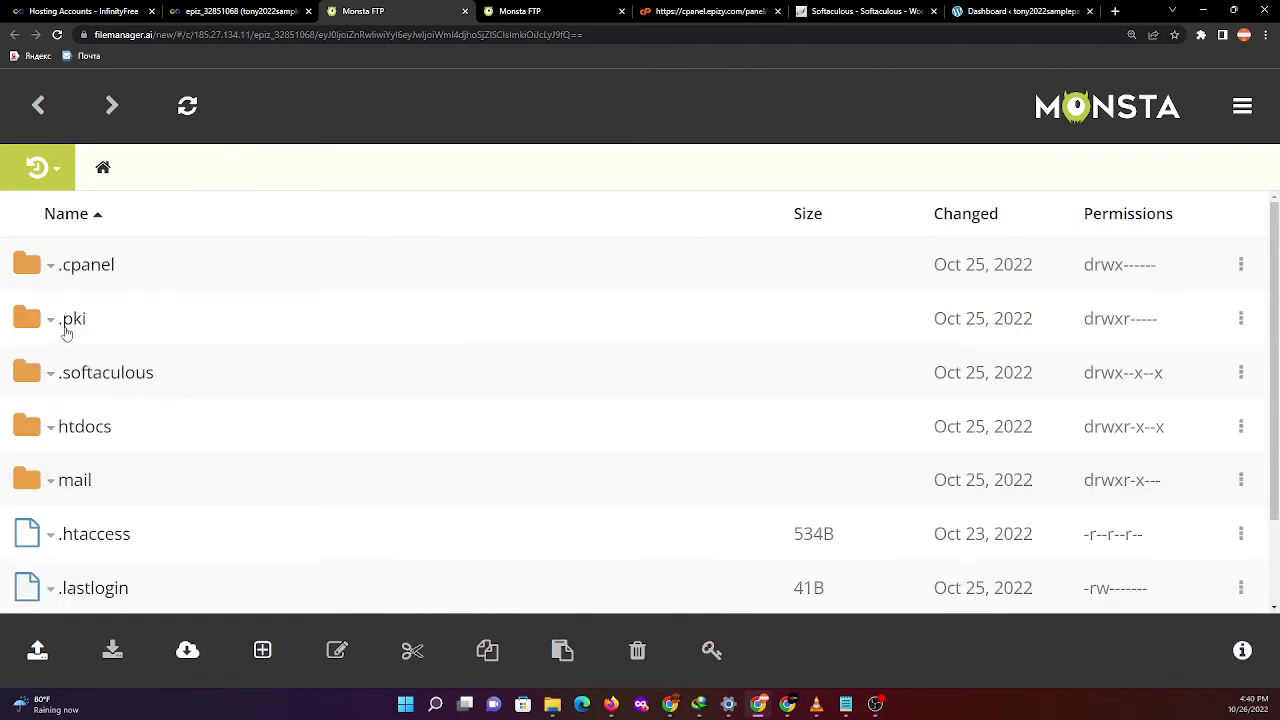
pyautogui.click(90, 436)
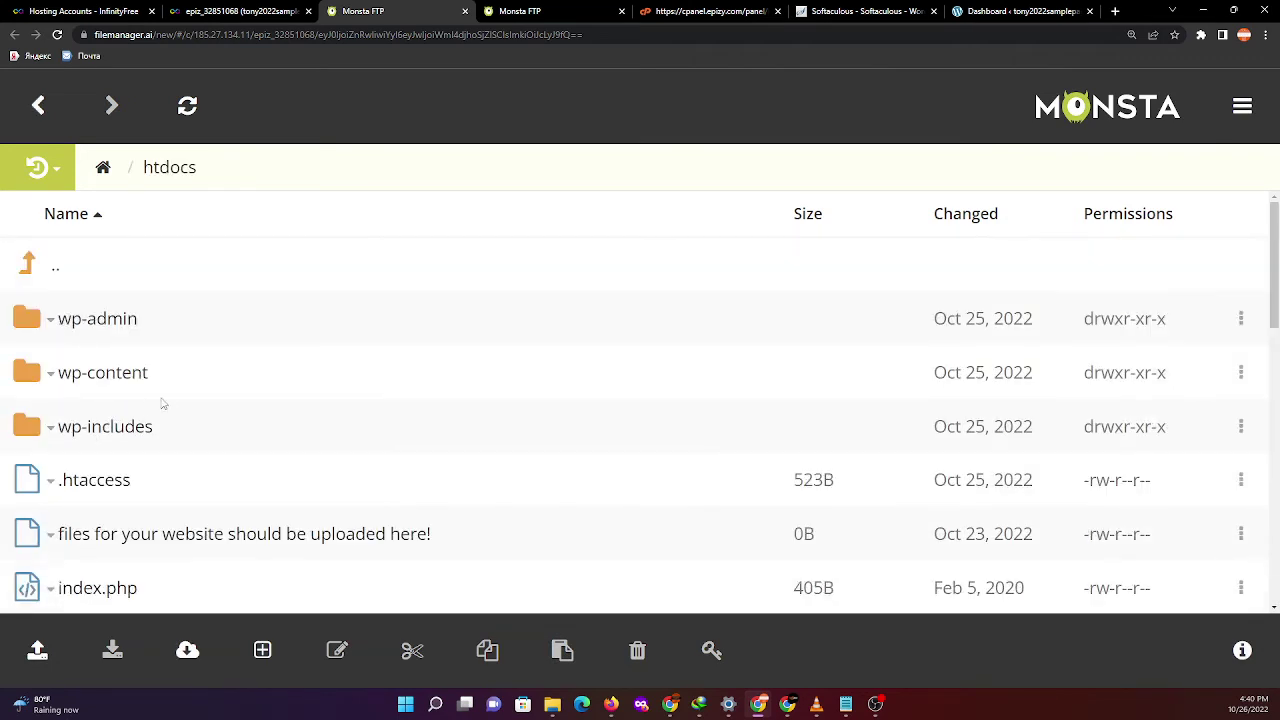
pyautogui.scroll(-4, 166, 402)
pyautogui.scroll(3, 263, 263)
pyautogui.click(240, 11)
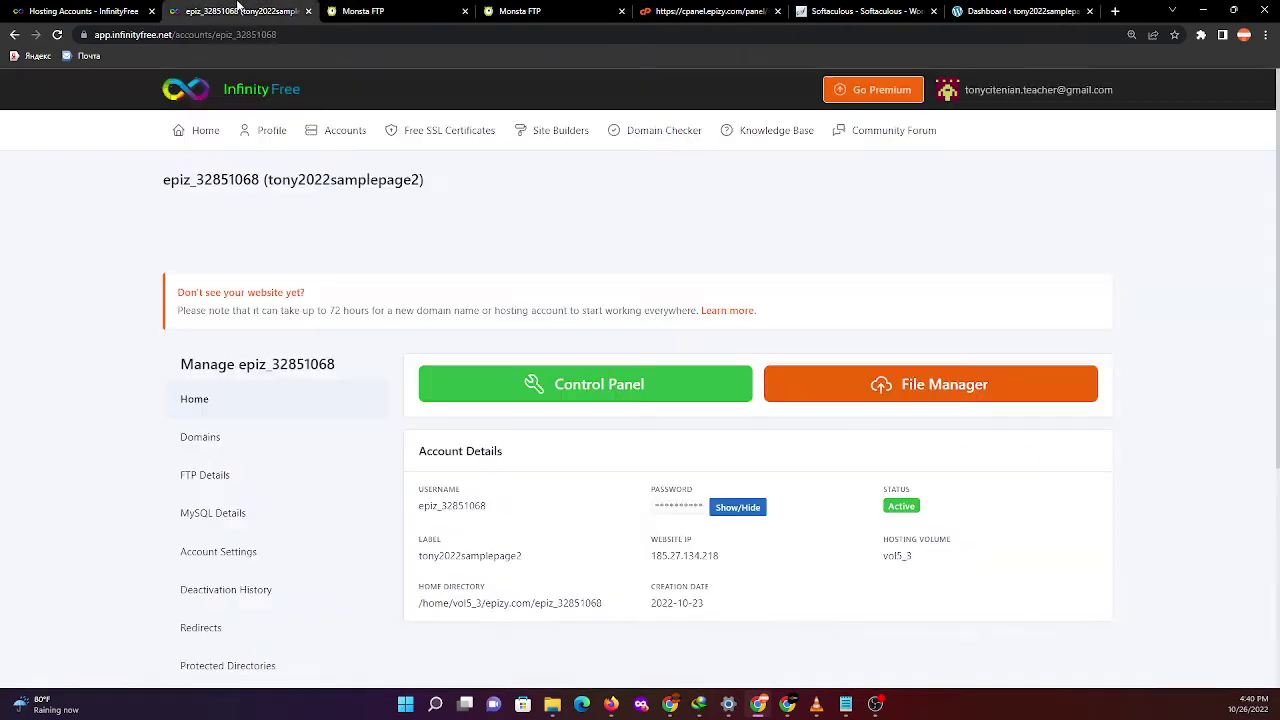
# - Go from the account's Control Panel to MySQL Databases to see the WordPress database on sql305.epizy.com
pyautogui.click(621, 394)
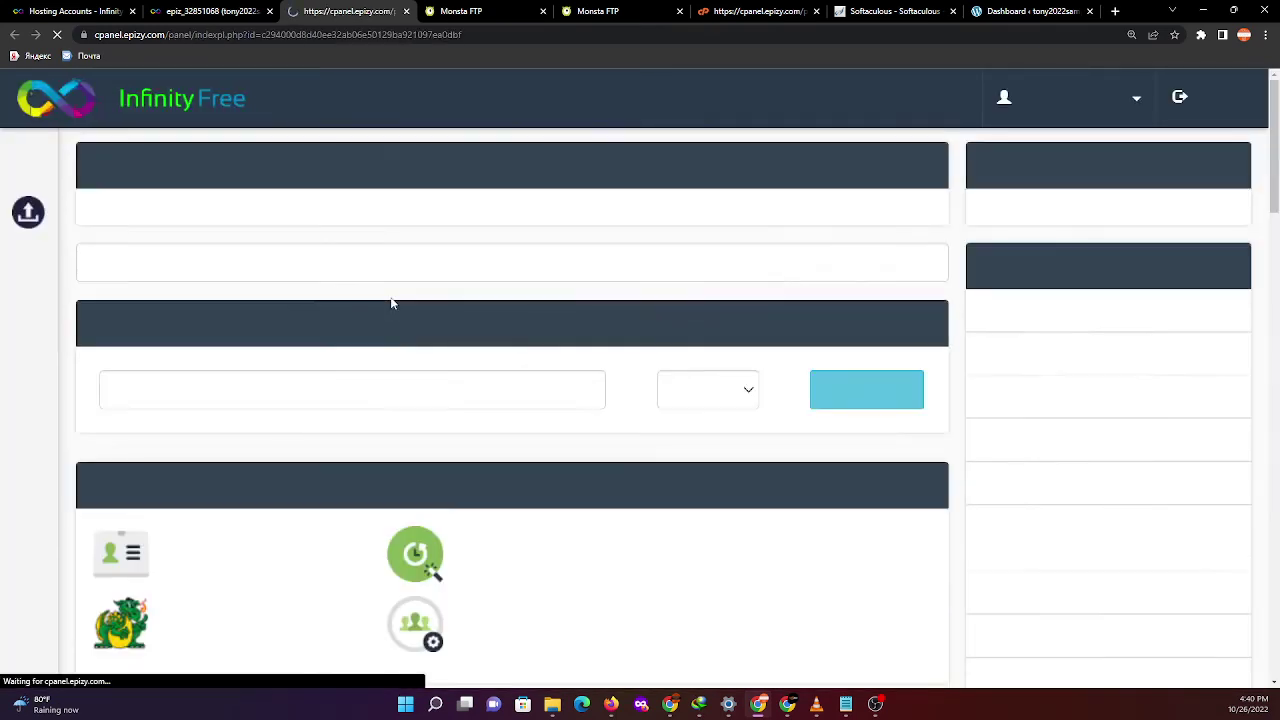
pyautogui.scroll(-1, 390, 378)
pyautogui.scroll(-7, 390, 378)
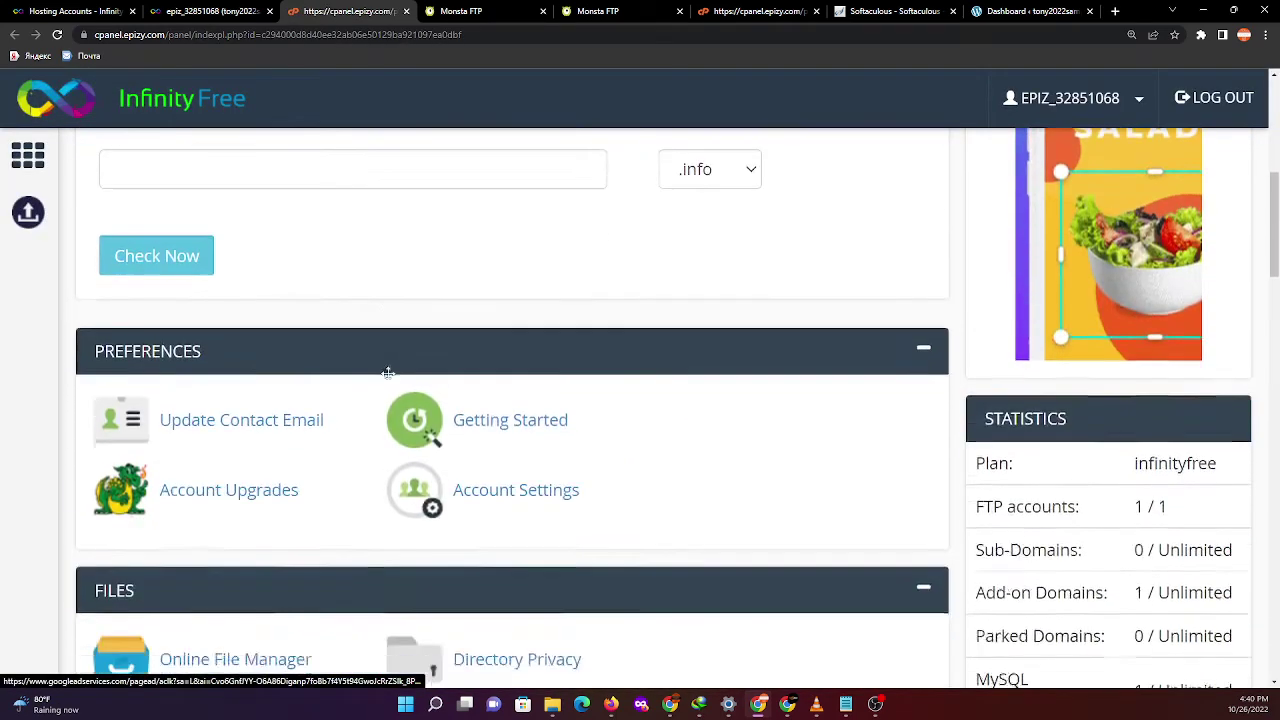
pyautogui.scroll(-1, 394, 385)
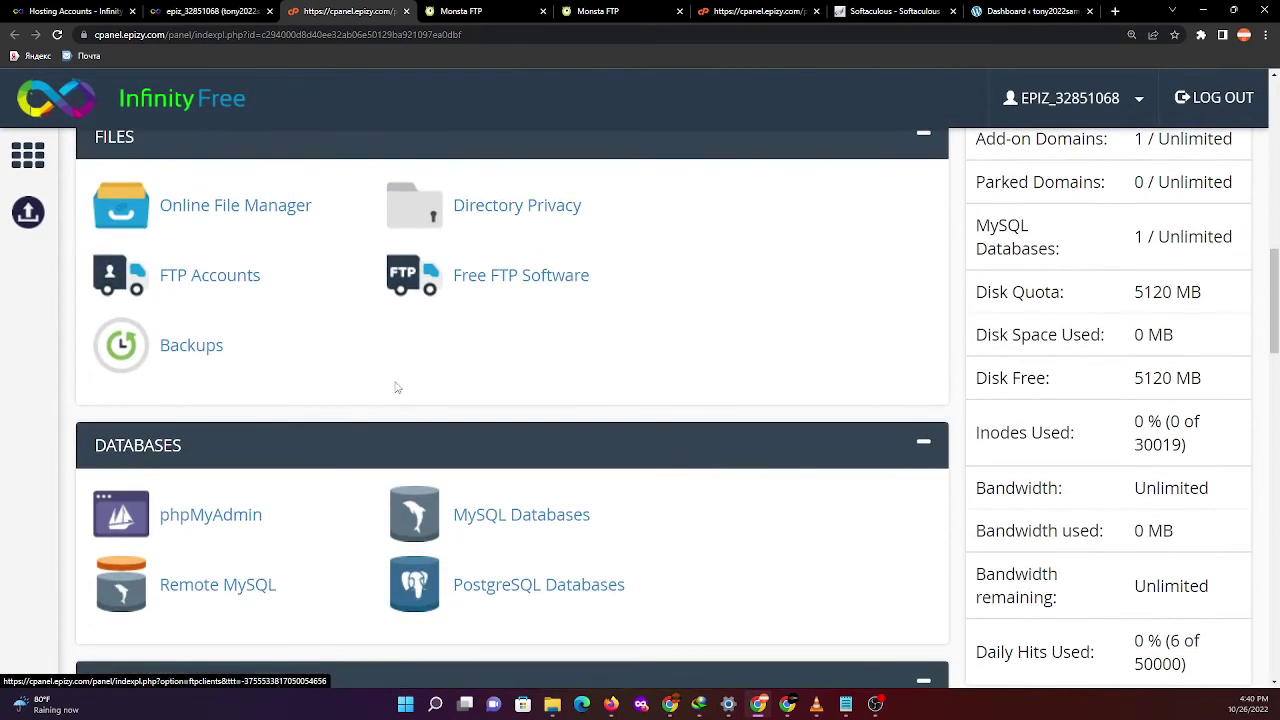
pyautogui.scroll(-1, 297, 457)
pyautogui.click(530, 459)
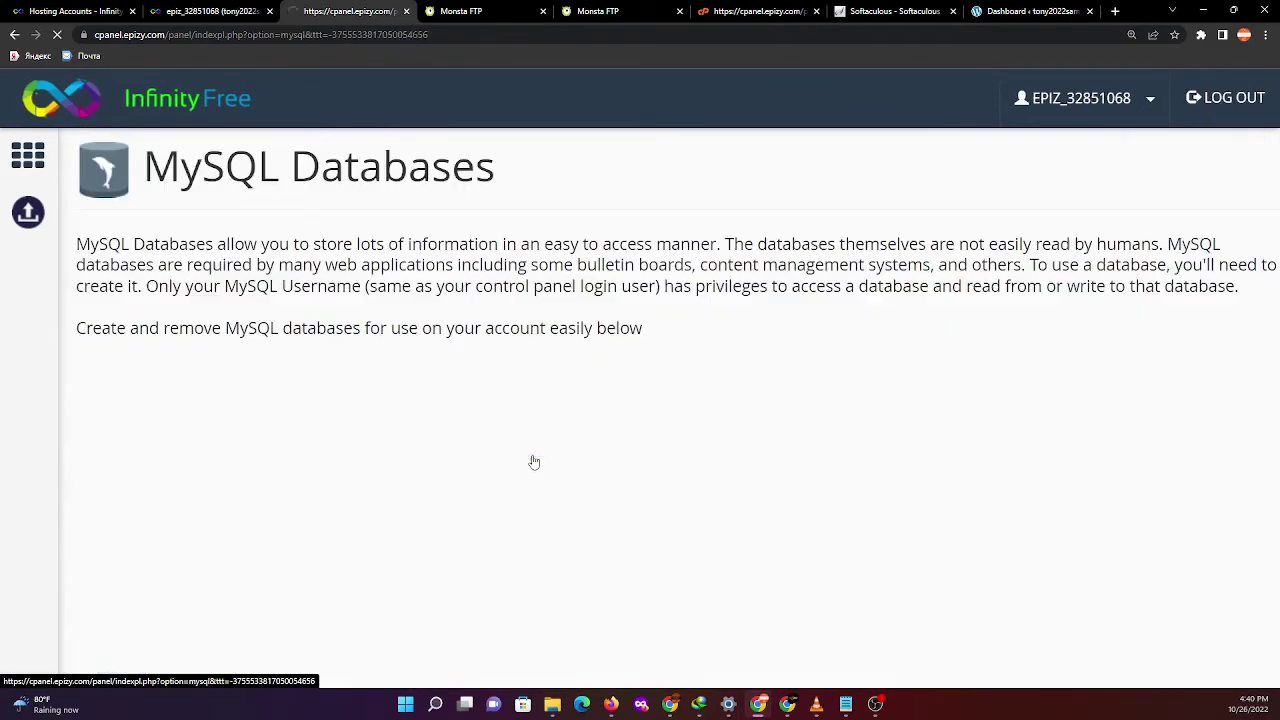
pyautogui.scroll(-4, 390, 482)
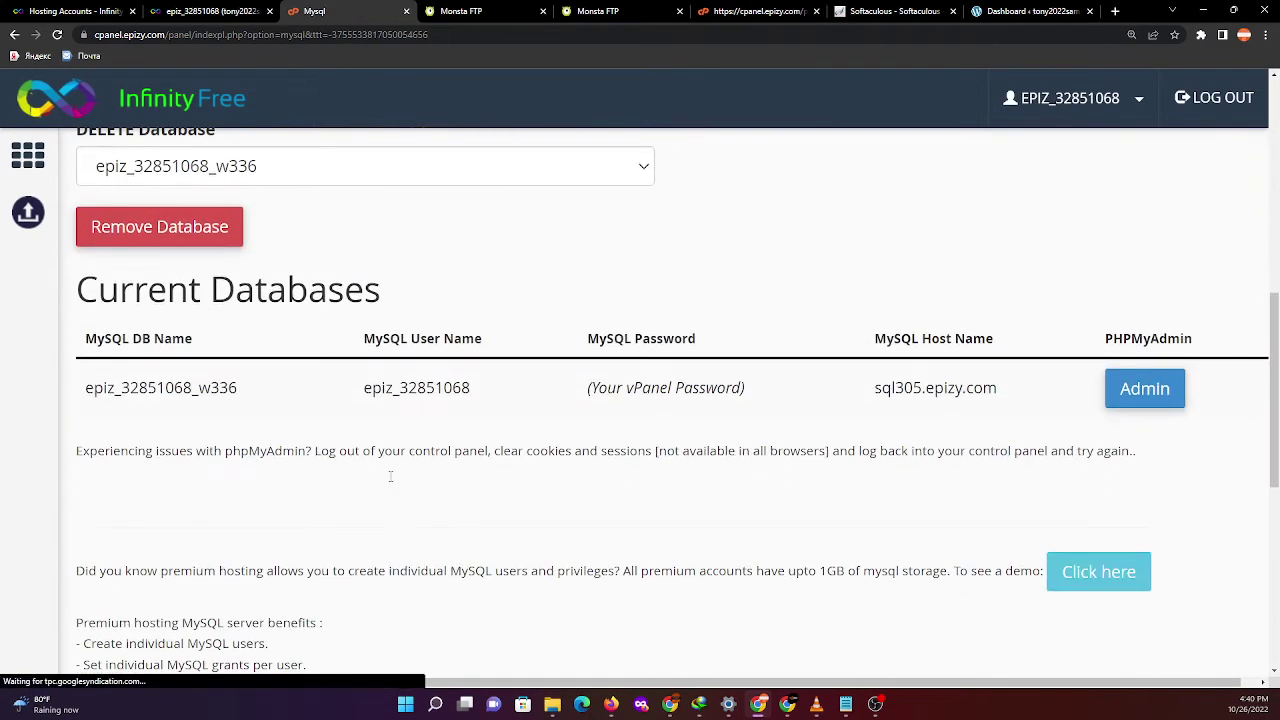
pyautogui.scroll(1, 390, 482)
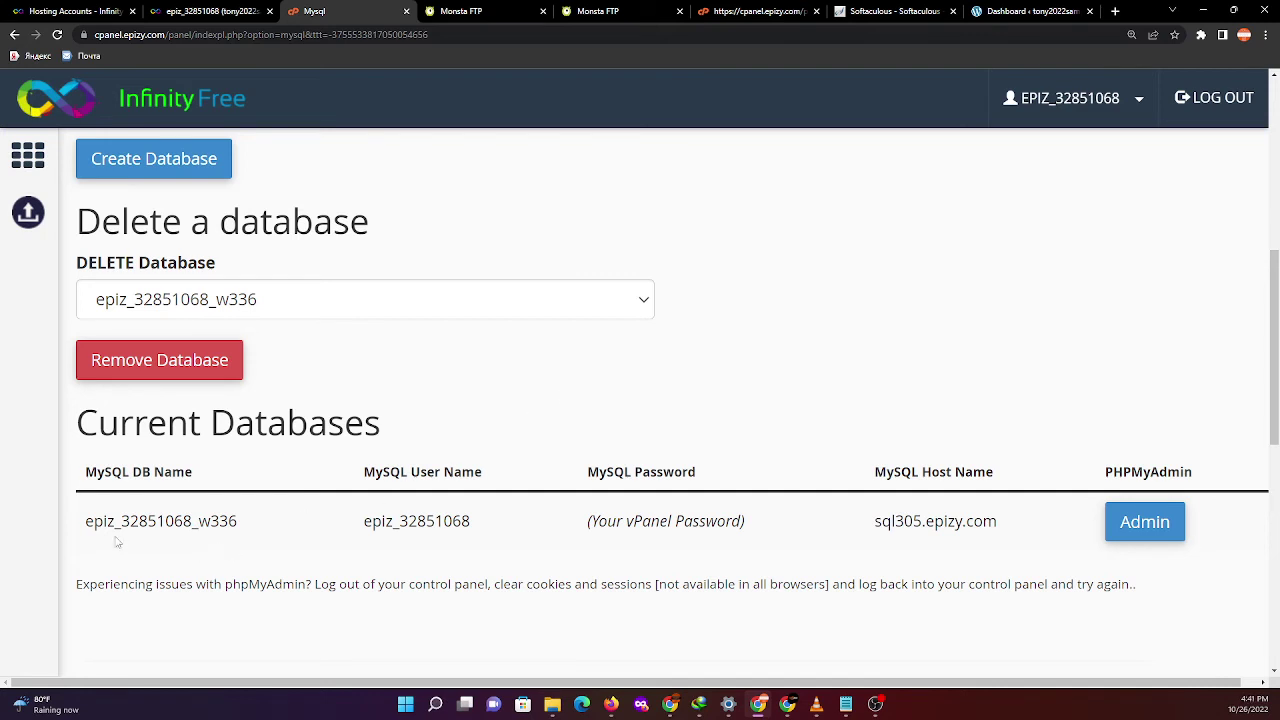
# - Copy the MySQL database name, user name and host sql305.epizy.com into Notepad
pyautogui.moveTo(83, 532); pyautogui.dragTo(249, 540)
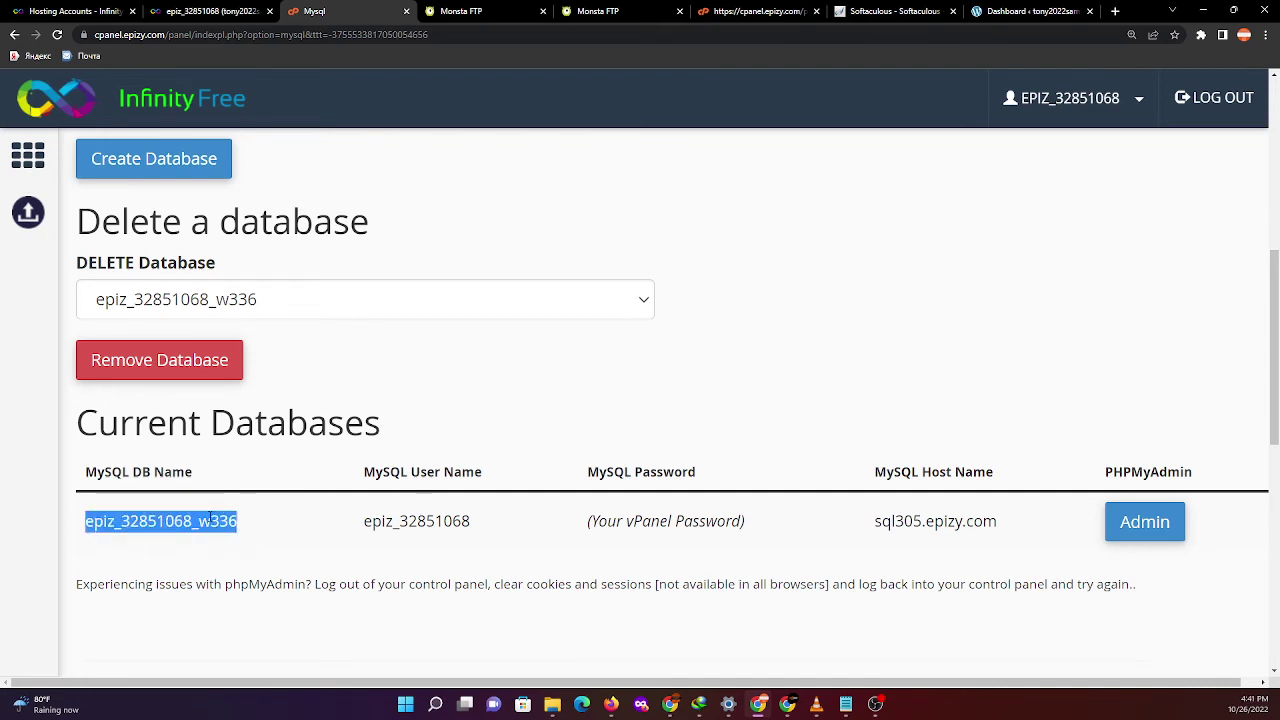
pyautogui.rightClick(210, 517)
pyautogui.click(251, 532)
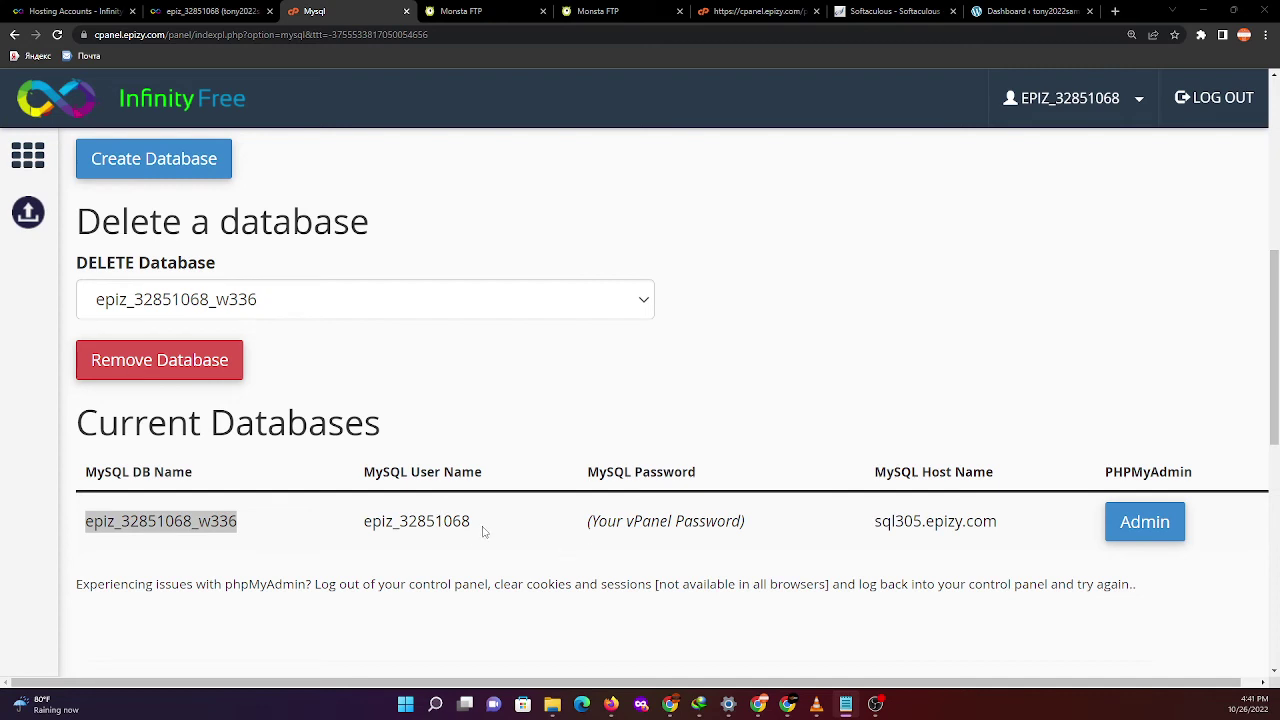
pyautogui.moveTo(472, 522); pyautogui.dragTo(362, 530)
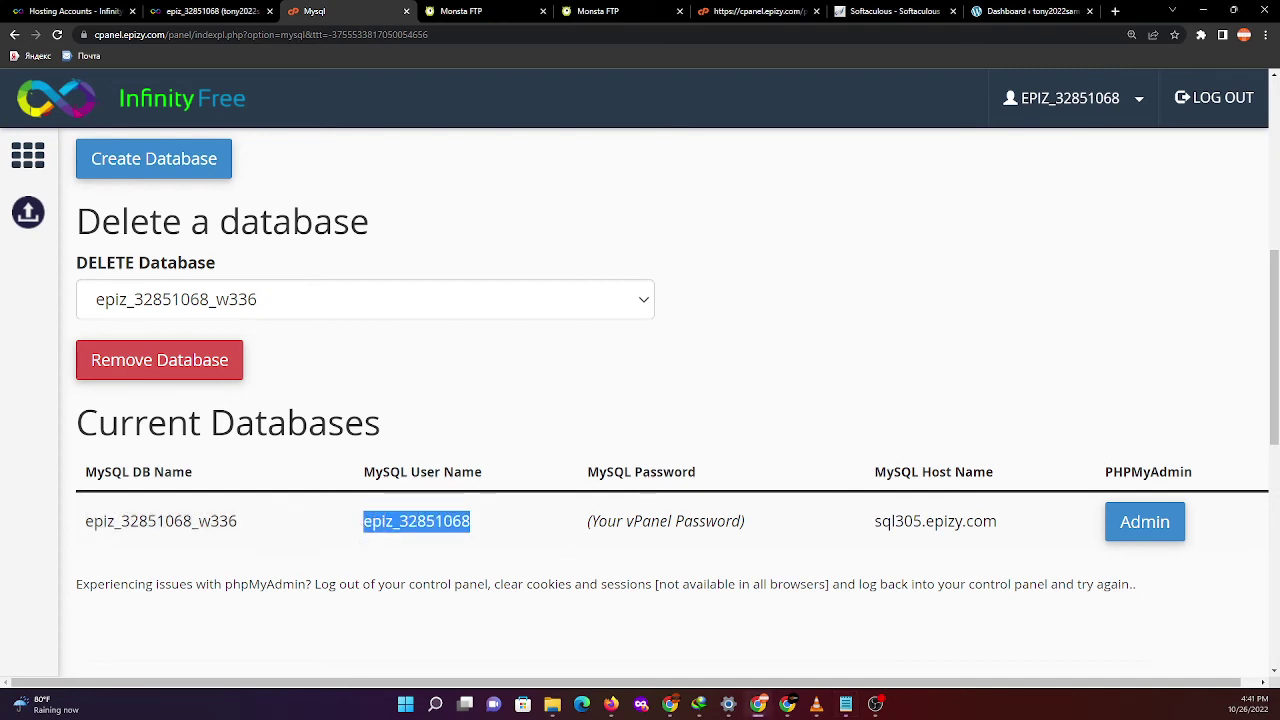
pyautogui.hotkey('alt', 'Tab')
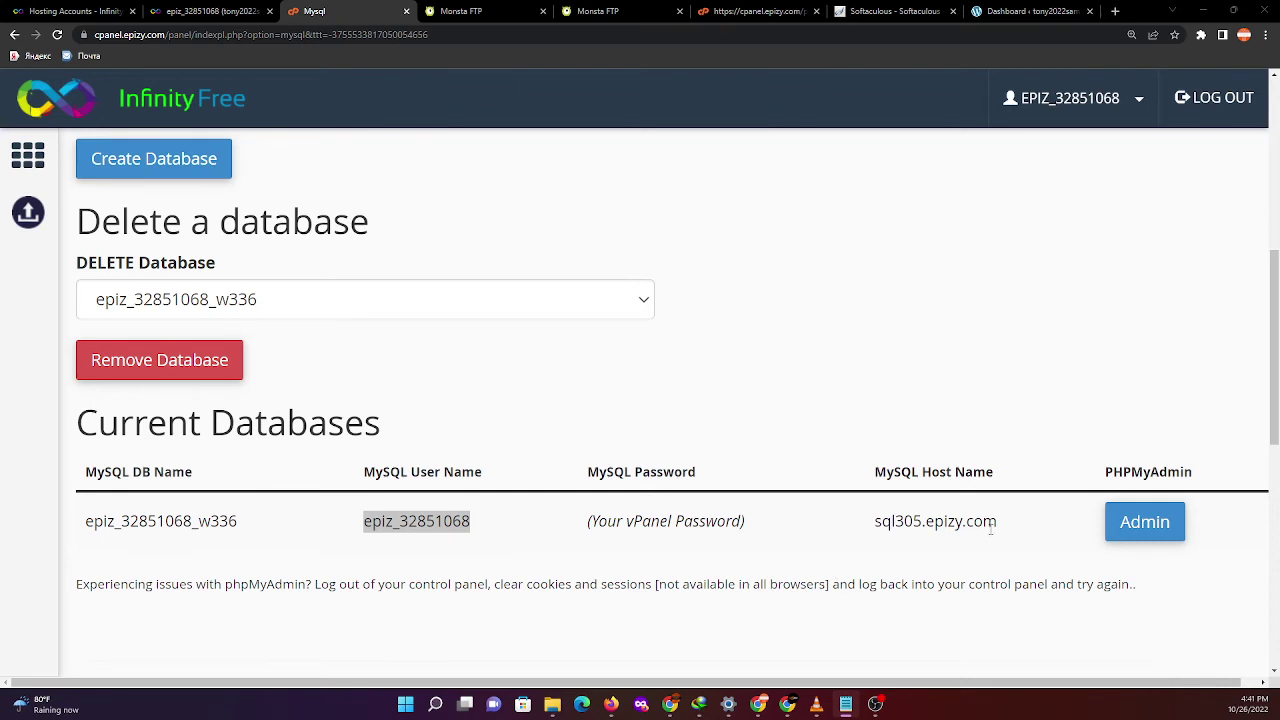
pyautogui.moveTo(993, 530); pyautogui.dragTo(871, 530)
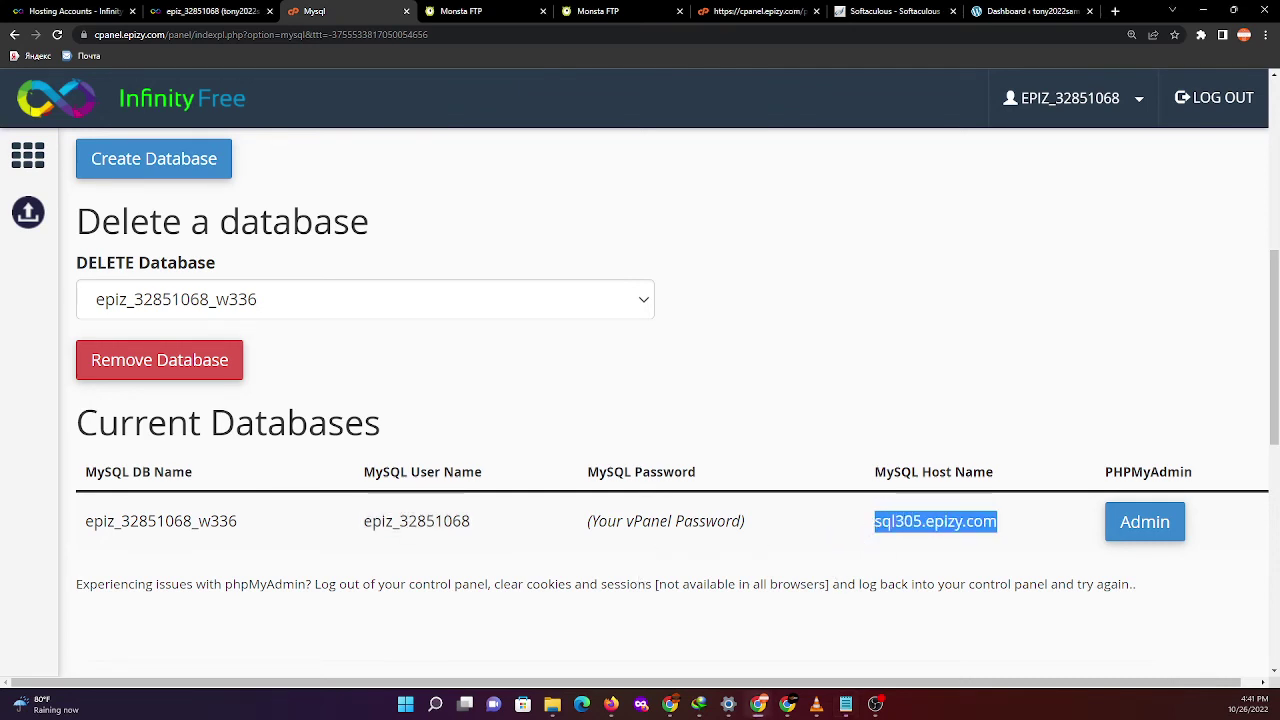
pyautogui.hotkey('alt', 'Tab')
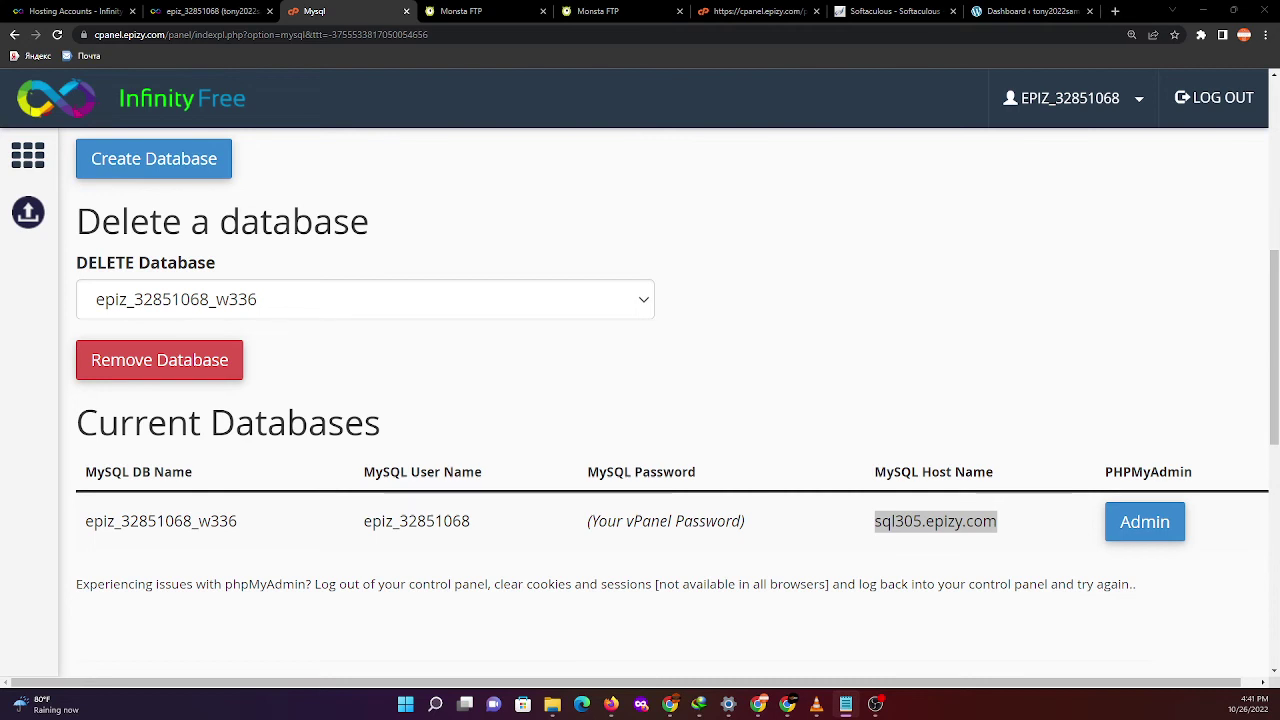
pyautogui.scroll(3, 143, 357)
pyautogui.scroll(3, 231, 181)
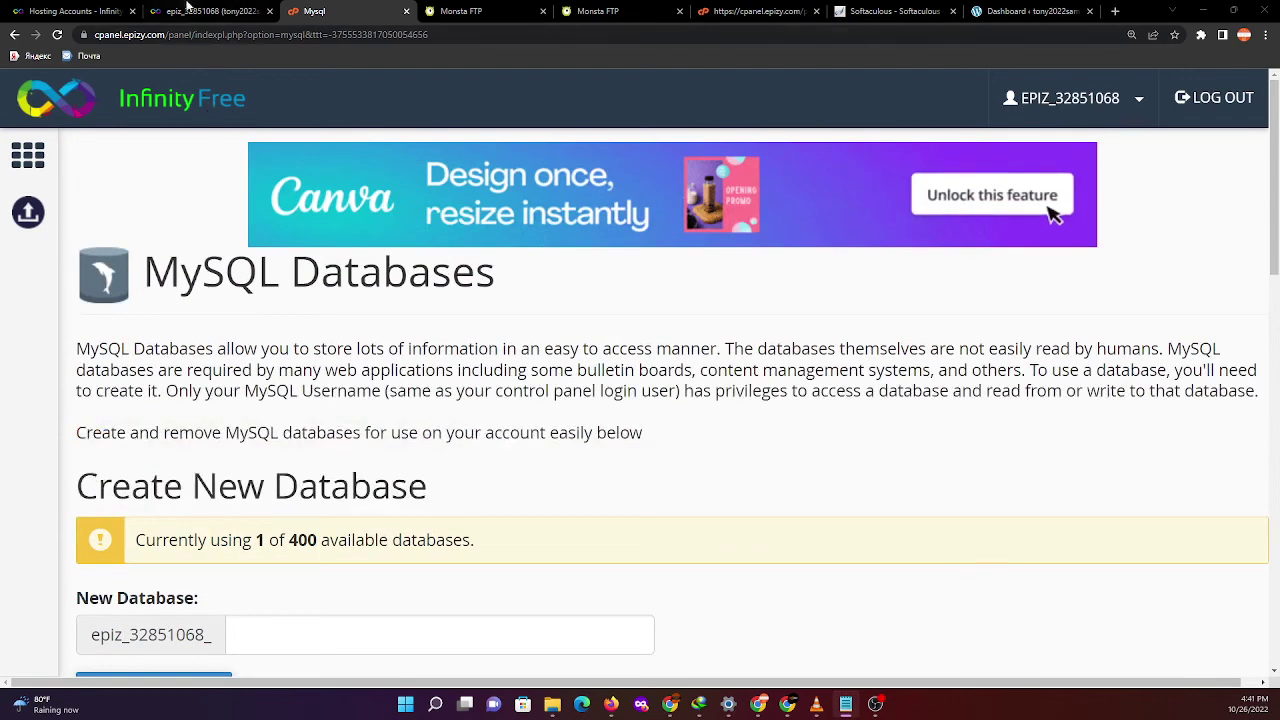
# - Open the account's MySQL Details, reveal the database password and copy it
pyautogui.click(210, 11)
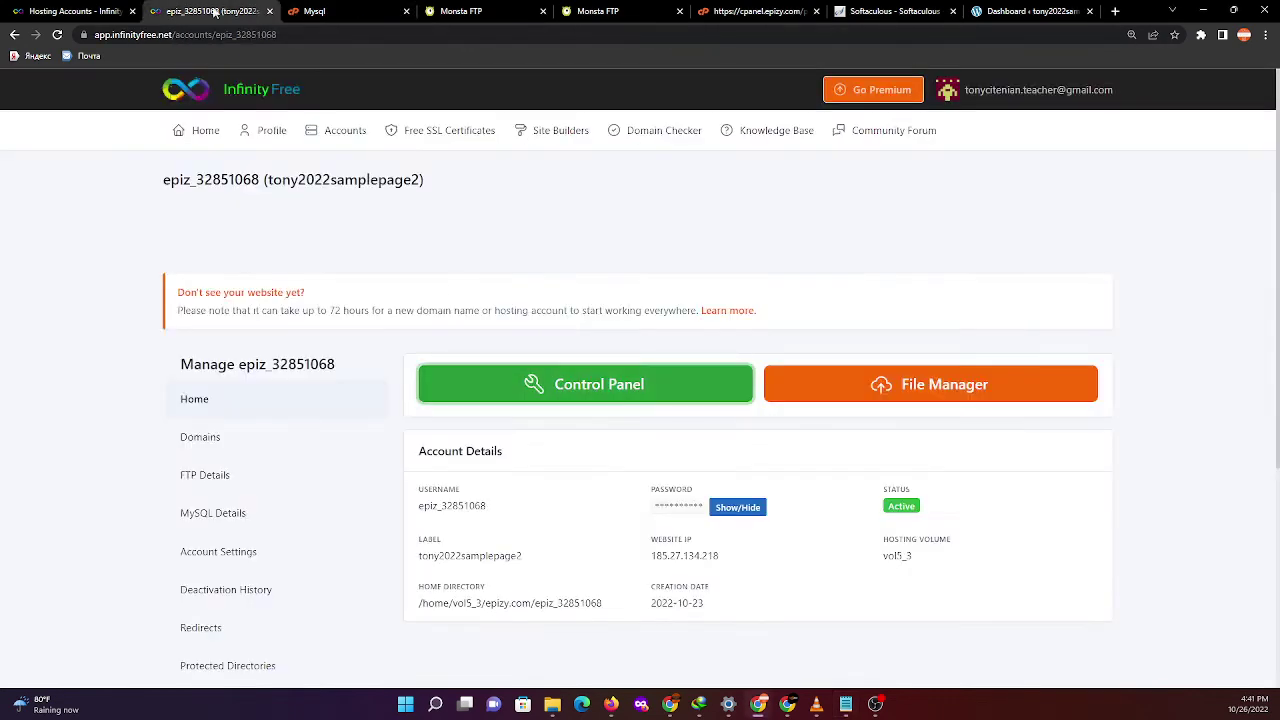
pyautogui.click(227, 531)
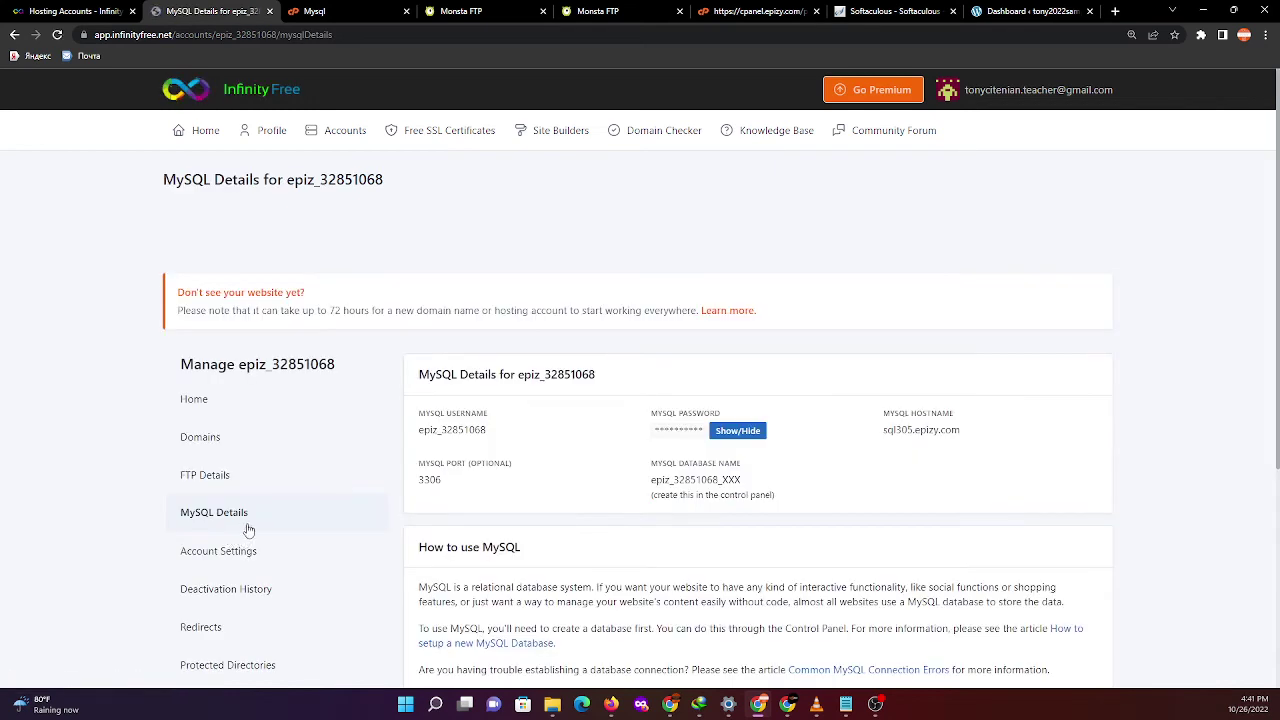
pyautogui.click(737, 432)
pyautogui.doubleClick(680, 430)
pyautogui.rightClick(681, 431)
pyautogui.click(713, 442)
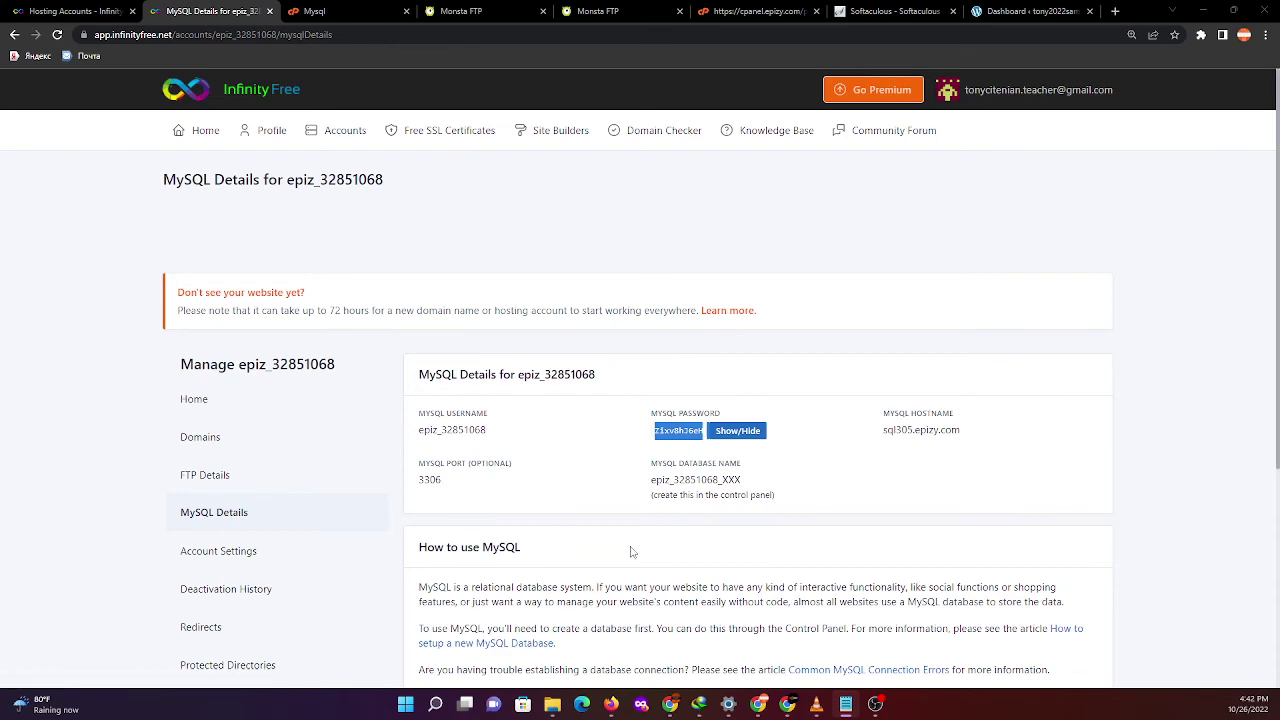
pyautogui.scroll(-3, 893, 491)
pyautogui.scroll(3, 891, 491)
pyautogui.scroll(-3, 492, 308)
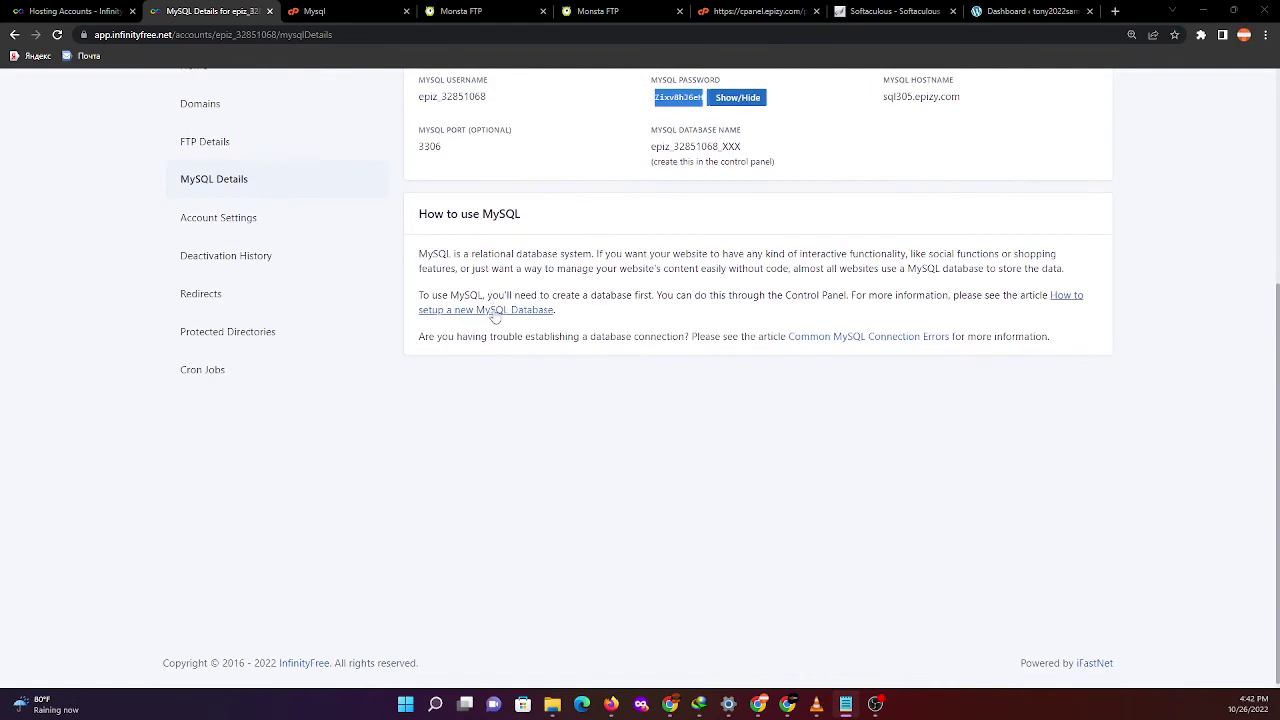
pyautogui.scroll(3, 496, 314)
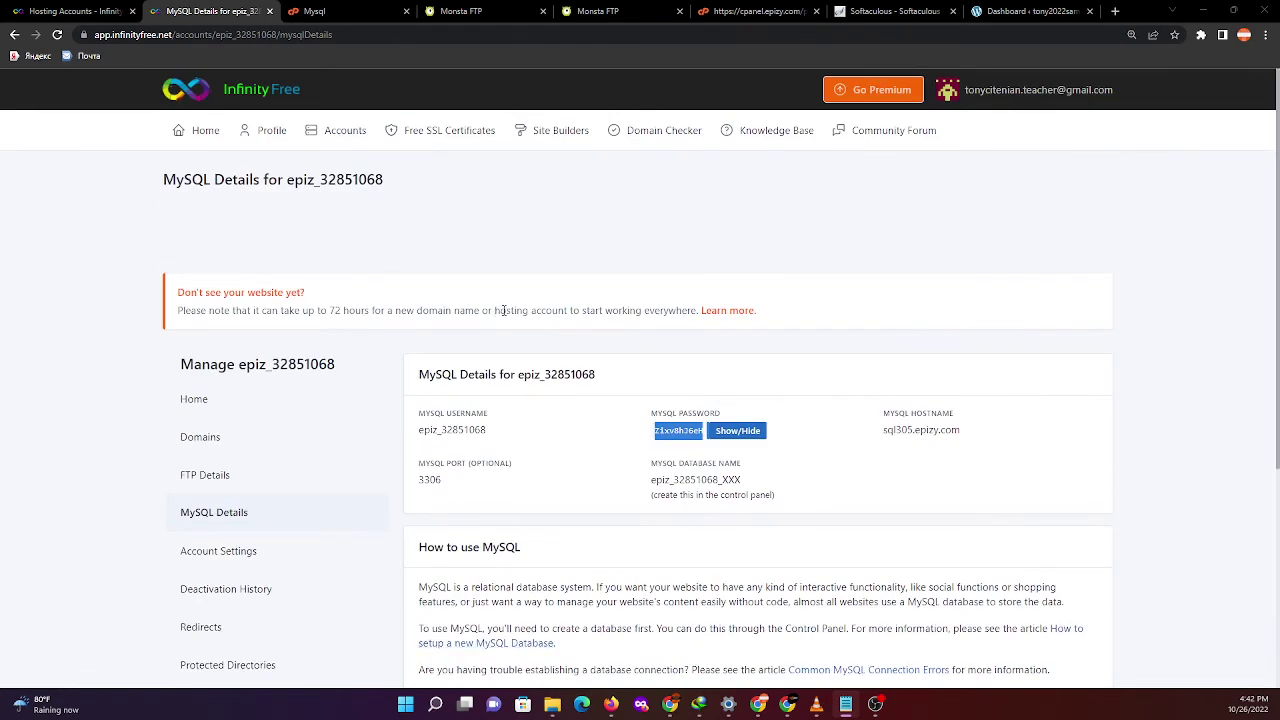
# - In the htdocs listing, open wp-config-sample.php in the Monsta FTP editor
pyautogui.click(372, 10)
pyautogui.hotkey('ctrl', 'Tab')
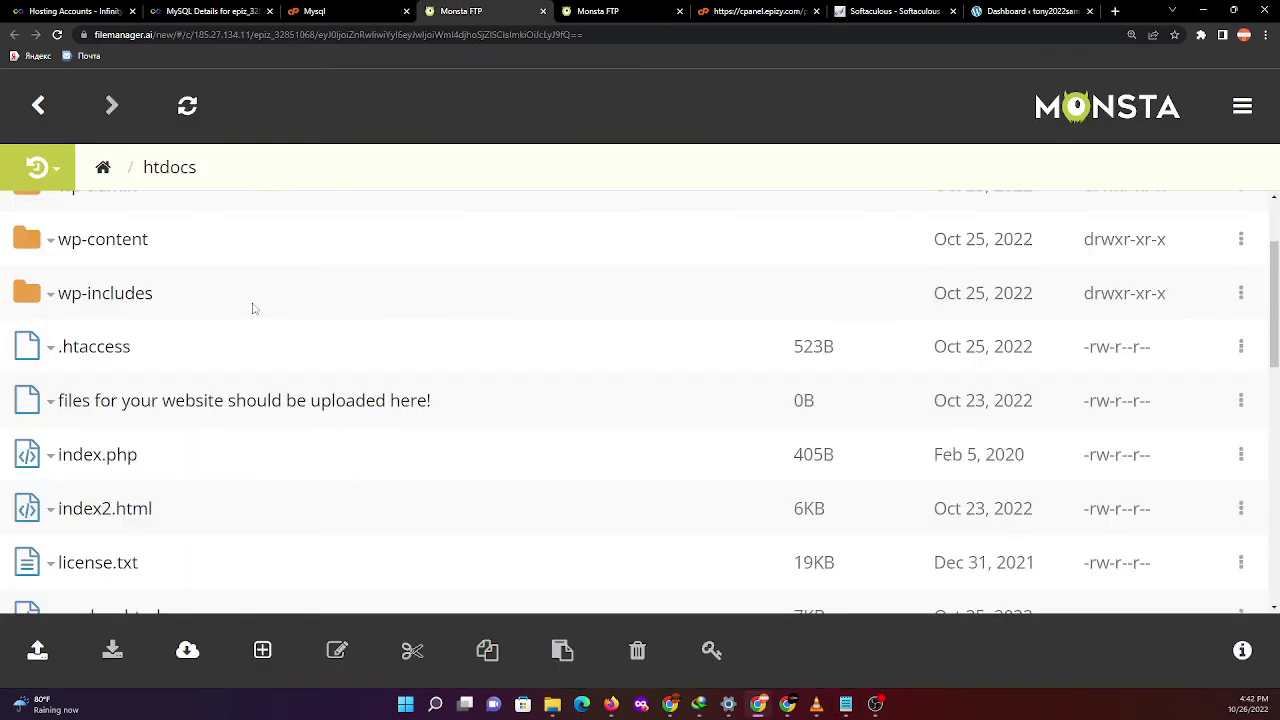
pyautogui.scroll(-5, 211, 423)
pyautogui.scroll(-1, 188, 447)
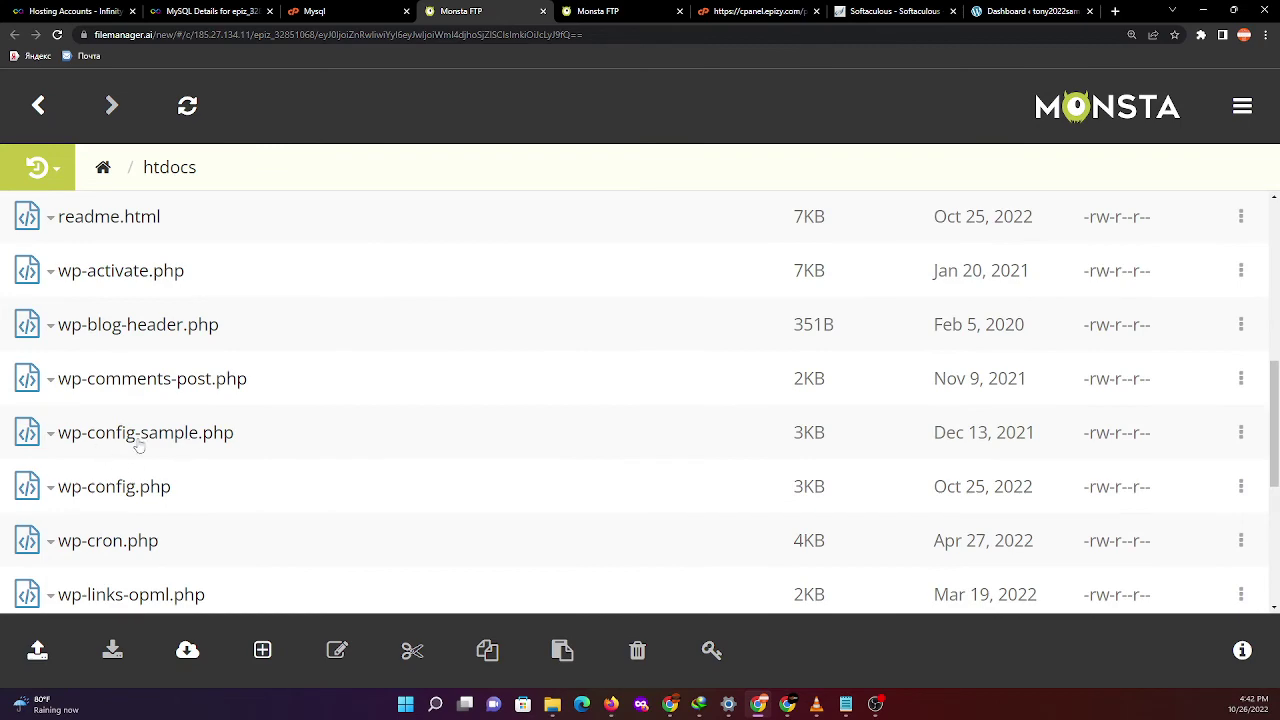
pyautogui.rightClick(139, 446)
pyautogui.scroll(3, 171, 309)
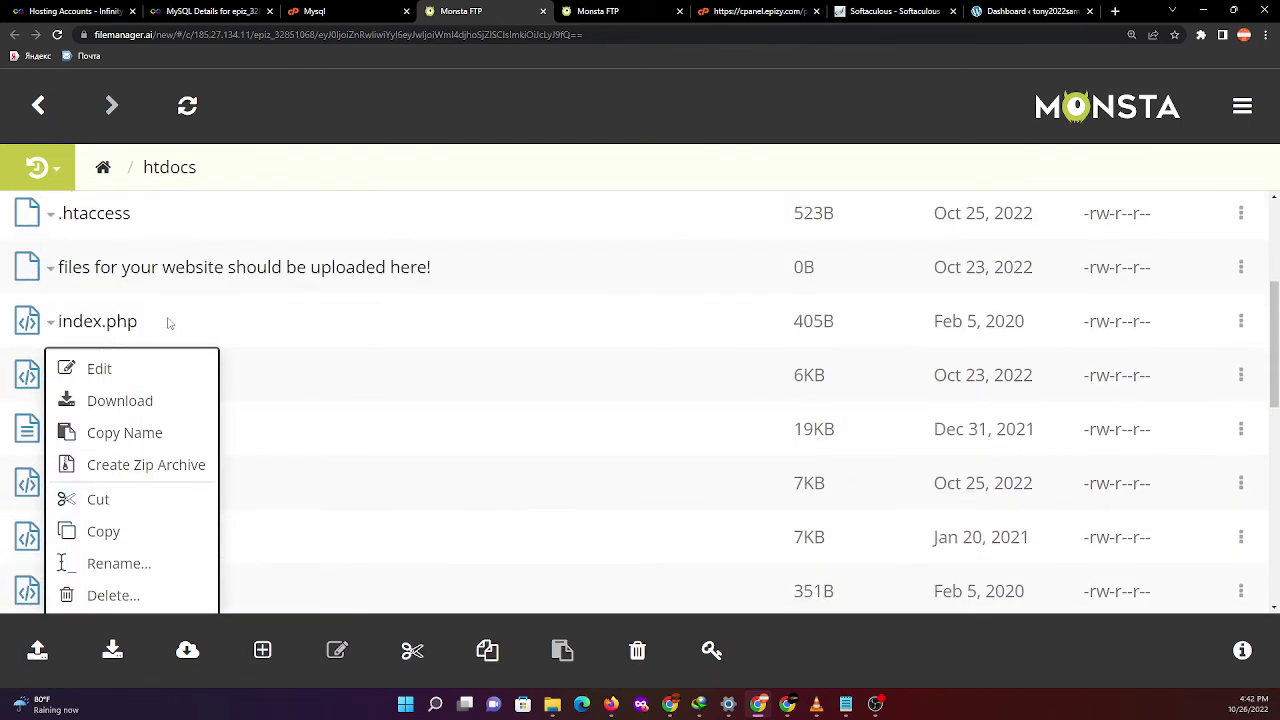
pyautogui.click(105, 366)
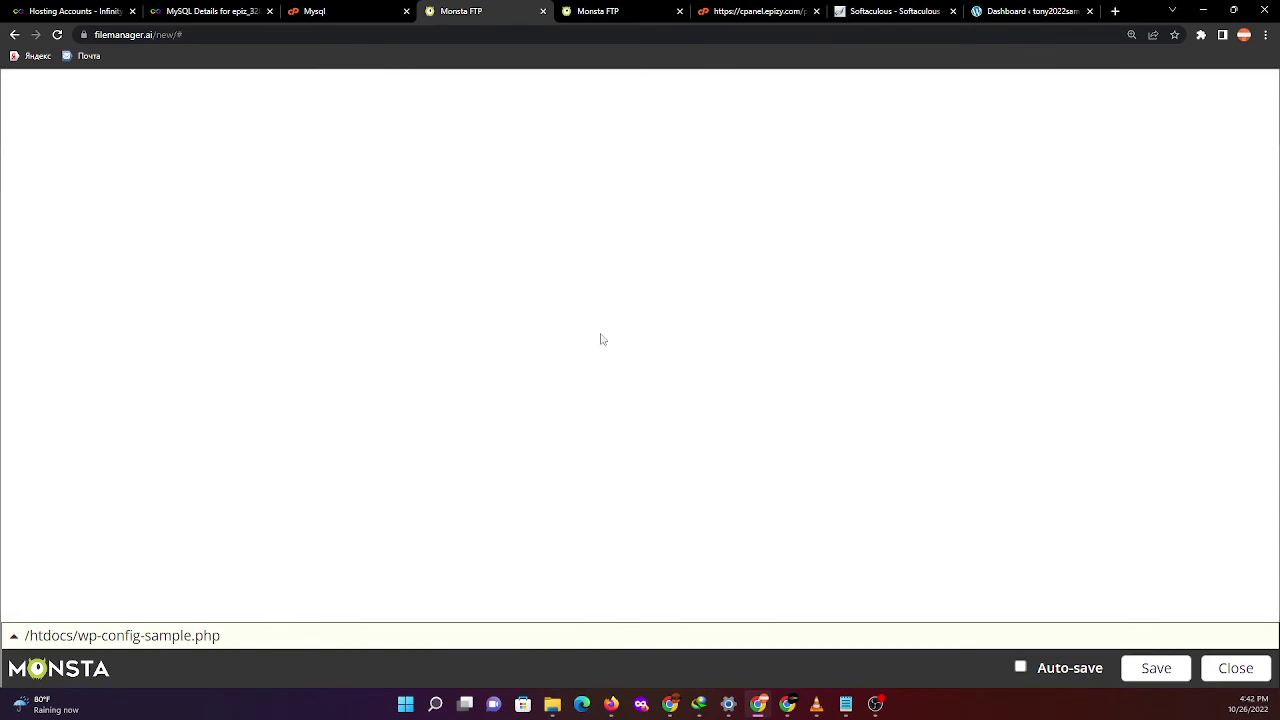
pyautogui.scroll(-3, 603, 340)
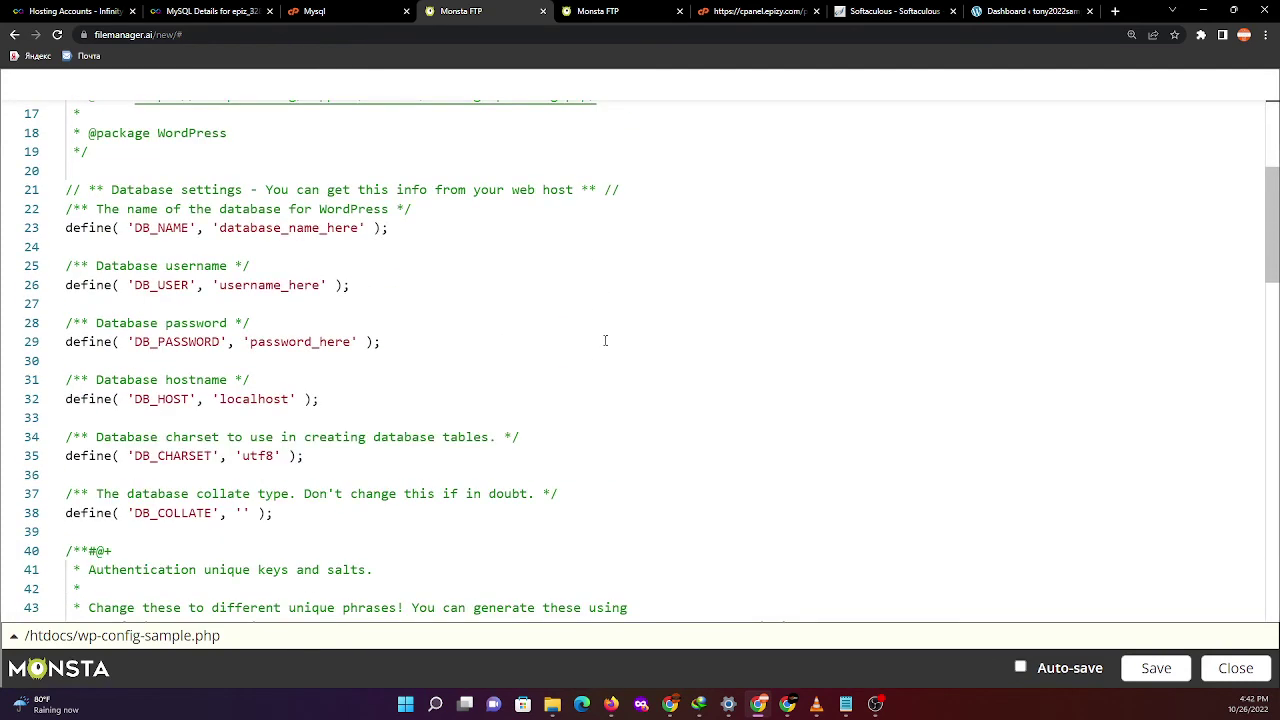
pyautogui.scroll(-3, 605, 341)
pyautogui.scroll(6, 606, 342)
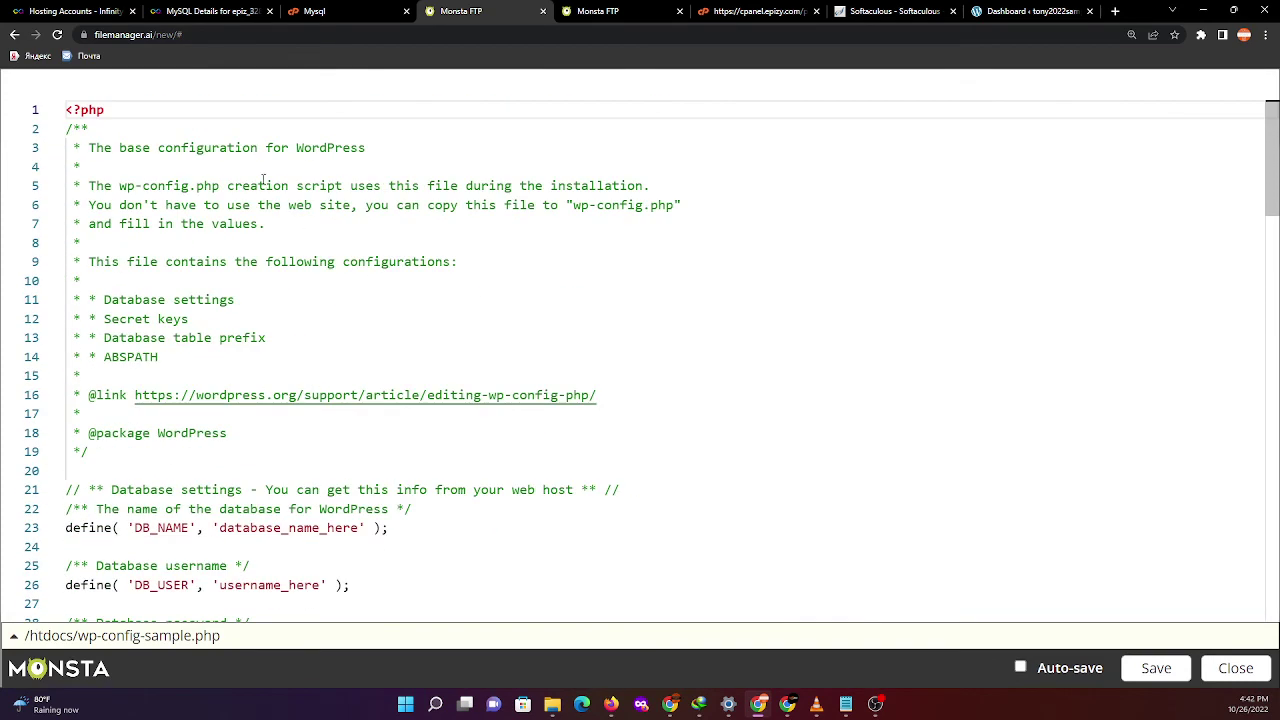
# - Compare the MySQL database details page against the wp-config-sample.php editor
pyautogui.click(320, 11)
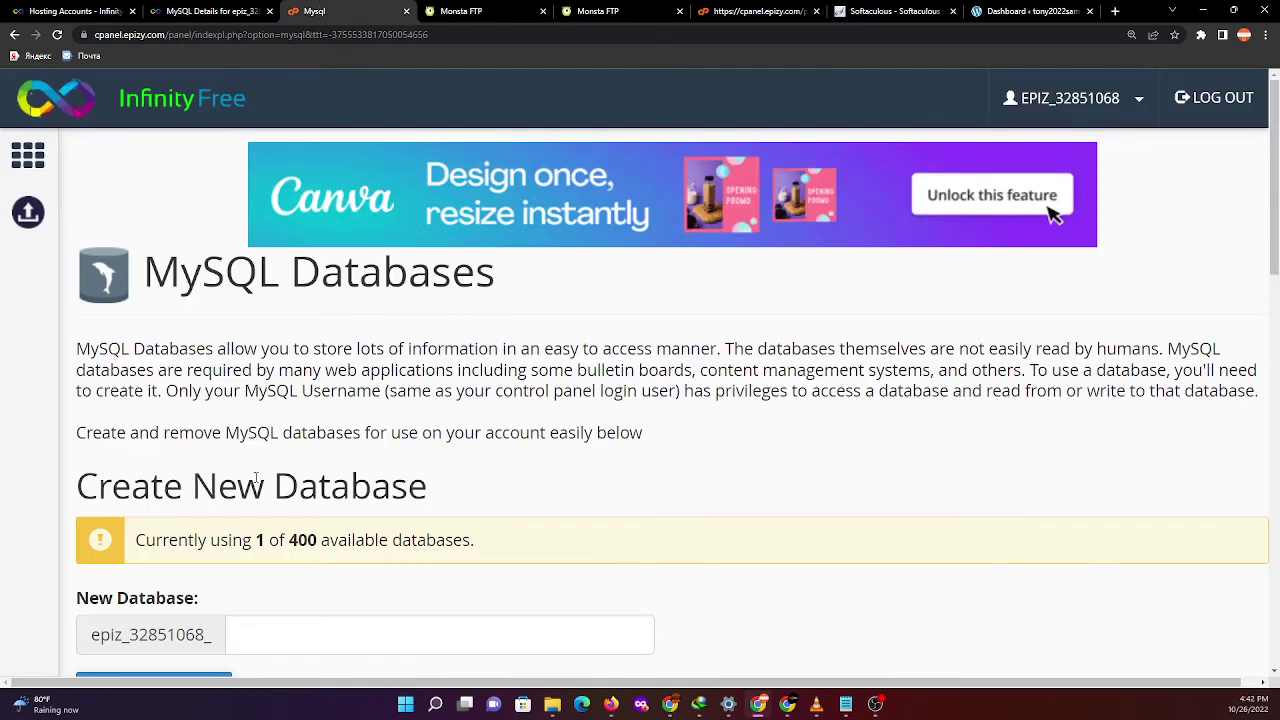
pyautogui.click(462, 11)
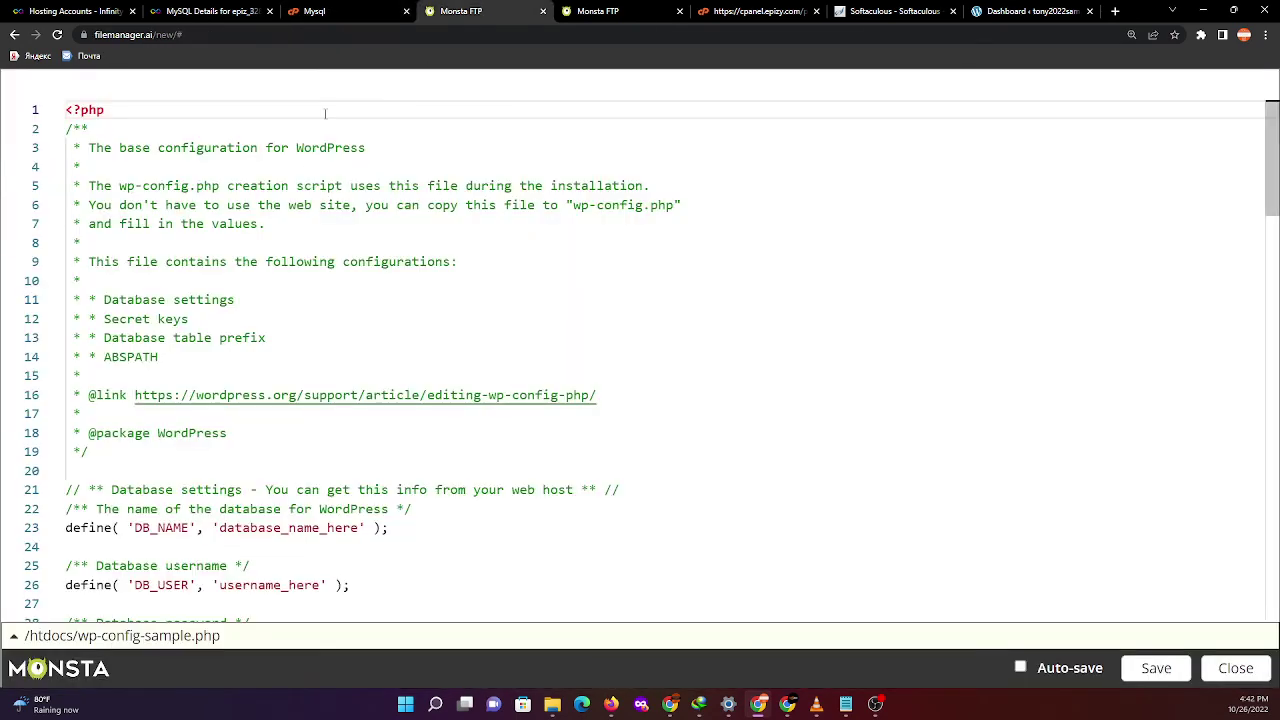
pyautogui.click(330, 11)
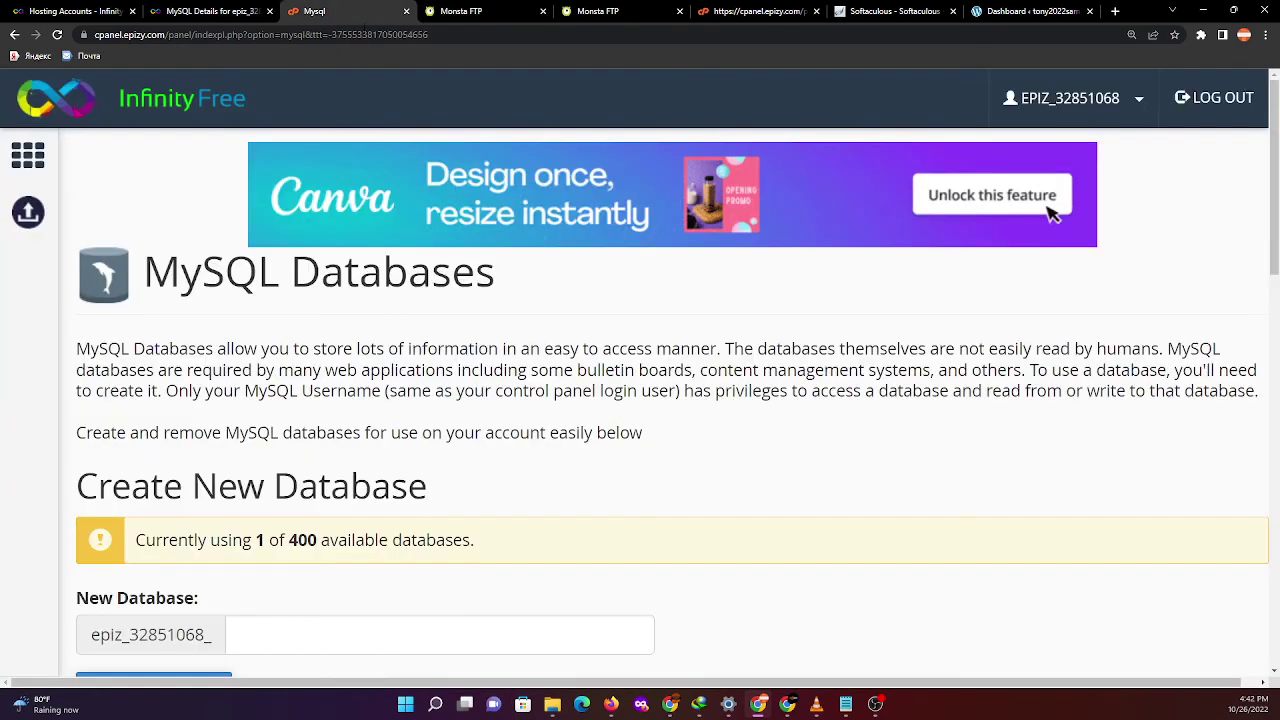
pyautogui.click(15, 34)
pyautogui.click(205, 9)
pyautogui.click(462, 11)
# - Bring a Monsta FTP tab back to the account root listing .cpanel, .pki, .softaculous, htdocs and mail
pyautogui.click(600, 11)
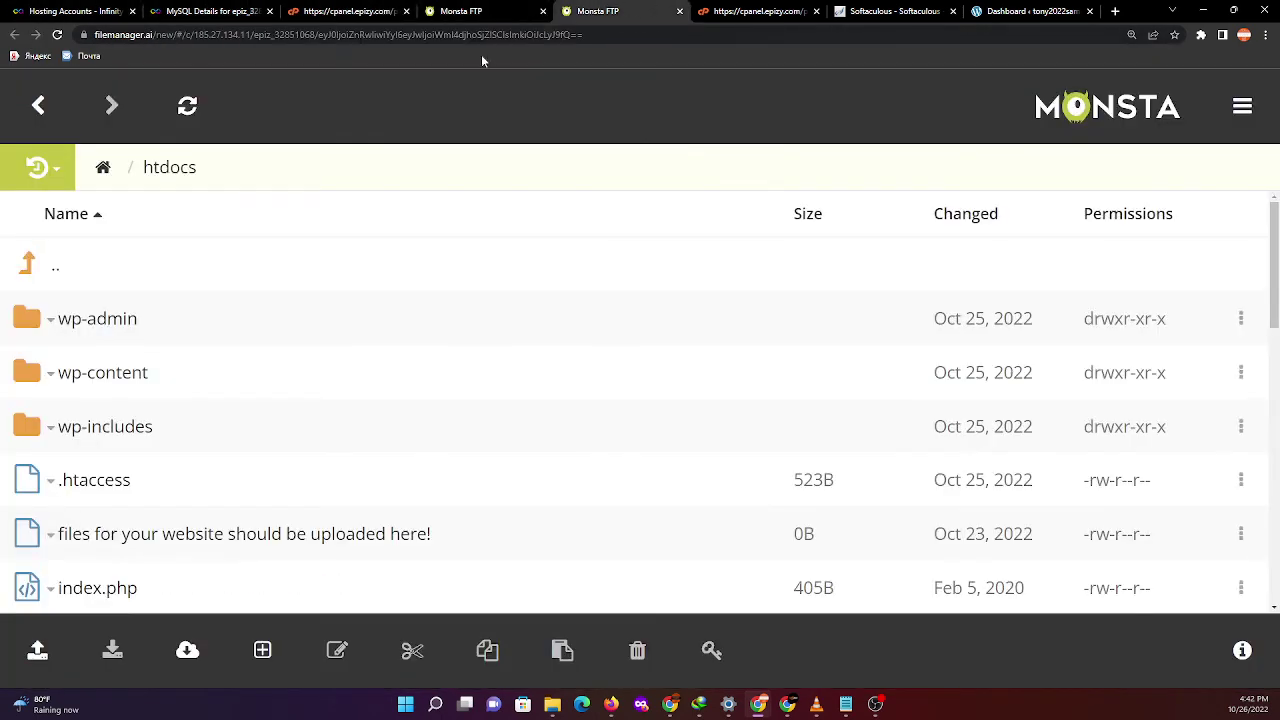
pyautogui.click(425, 11)
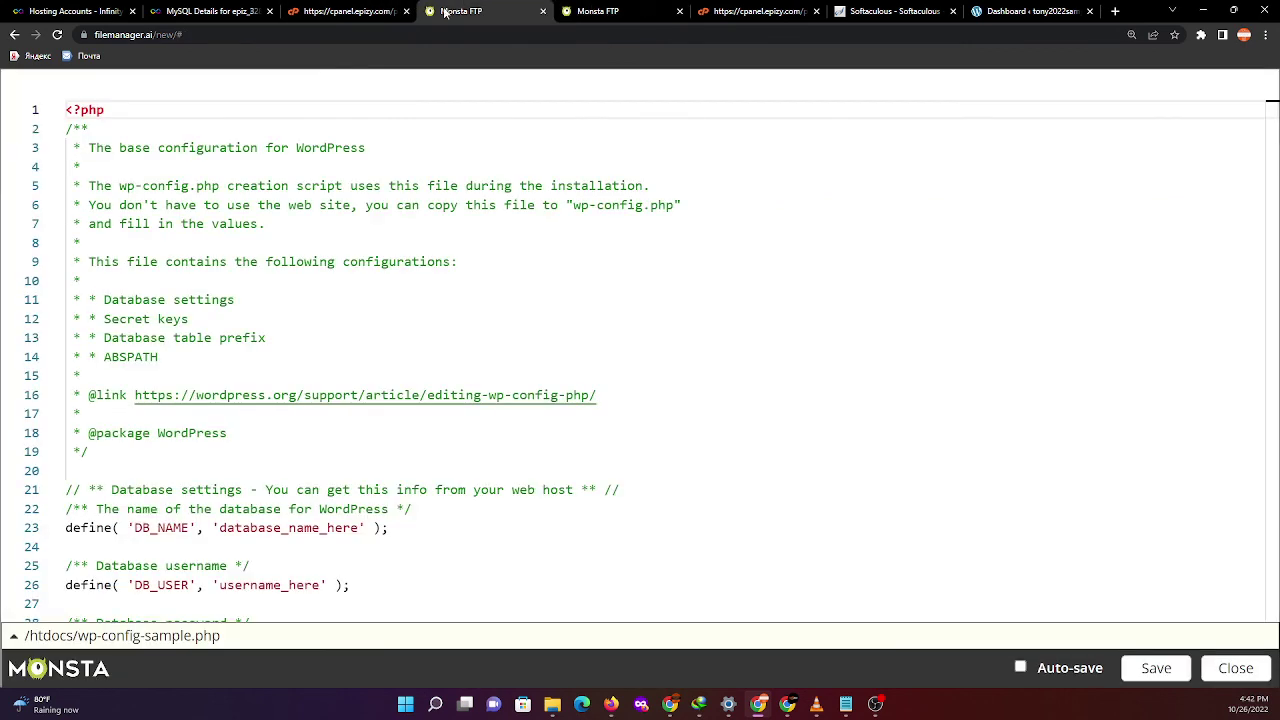
pyautogui.click(14, 34)
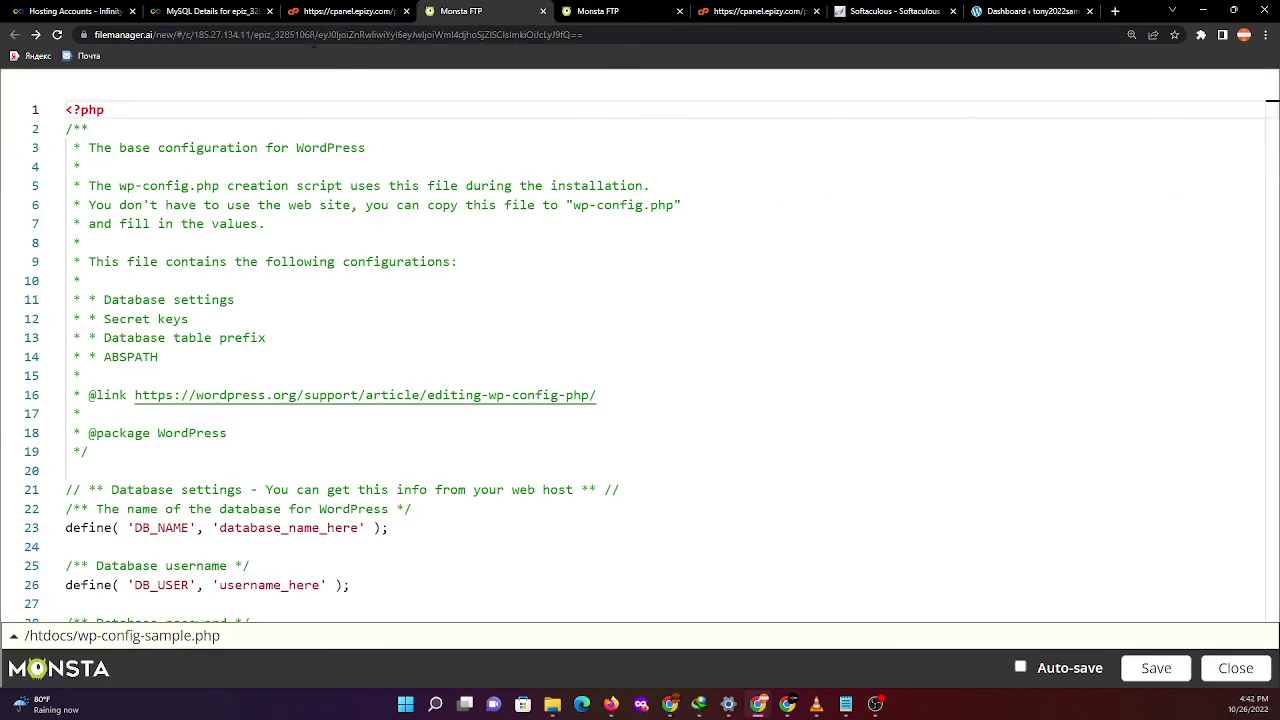
pyautogui.click(335, 11)
pyautogui.scroll(3, 337, 406)
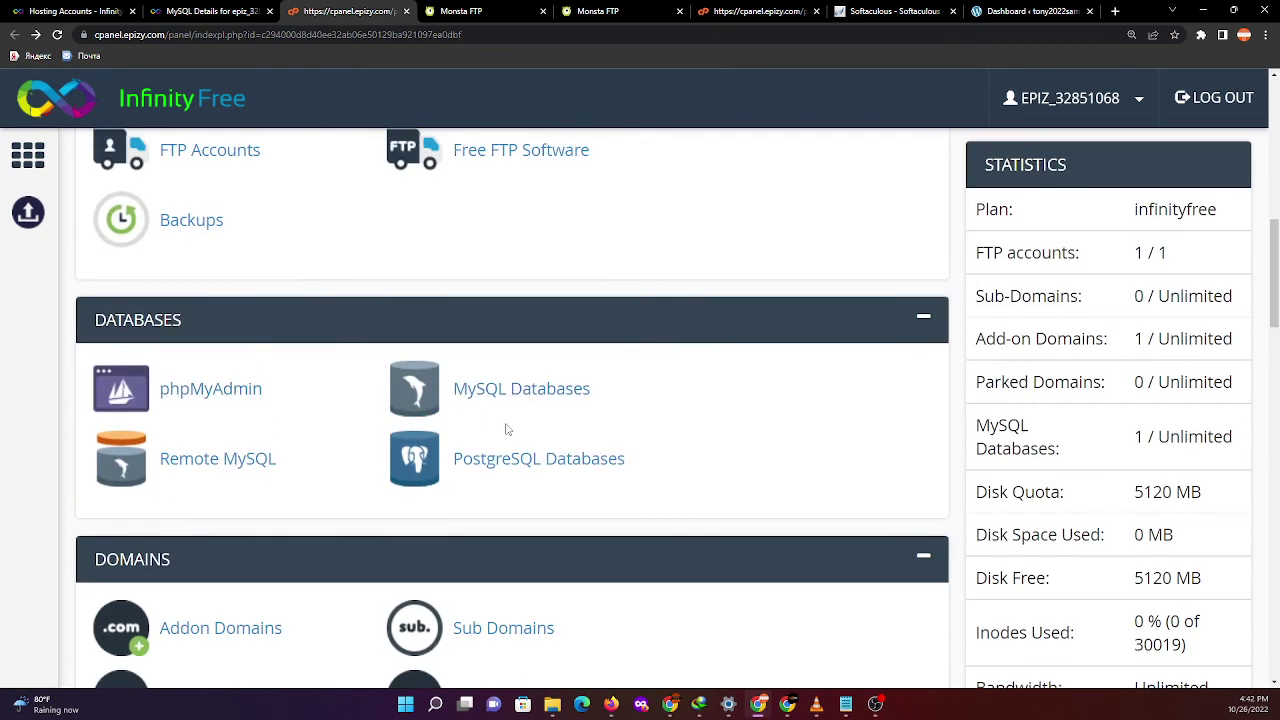
pyautogui.scroll(3, 514, 508)
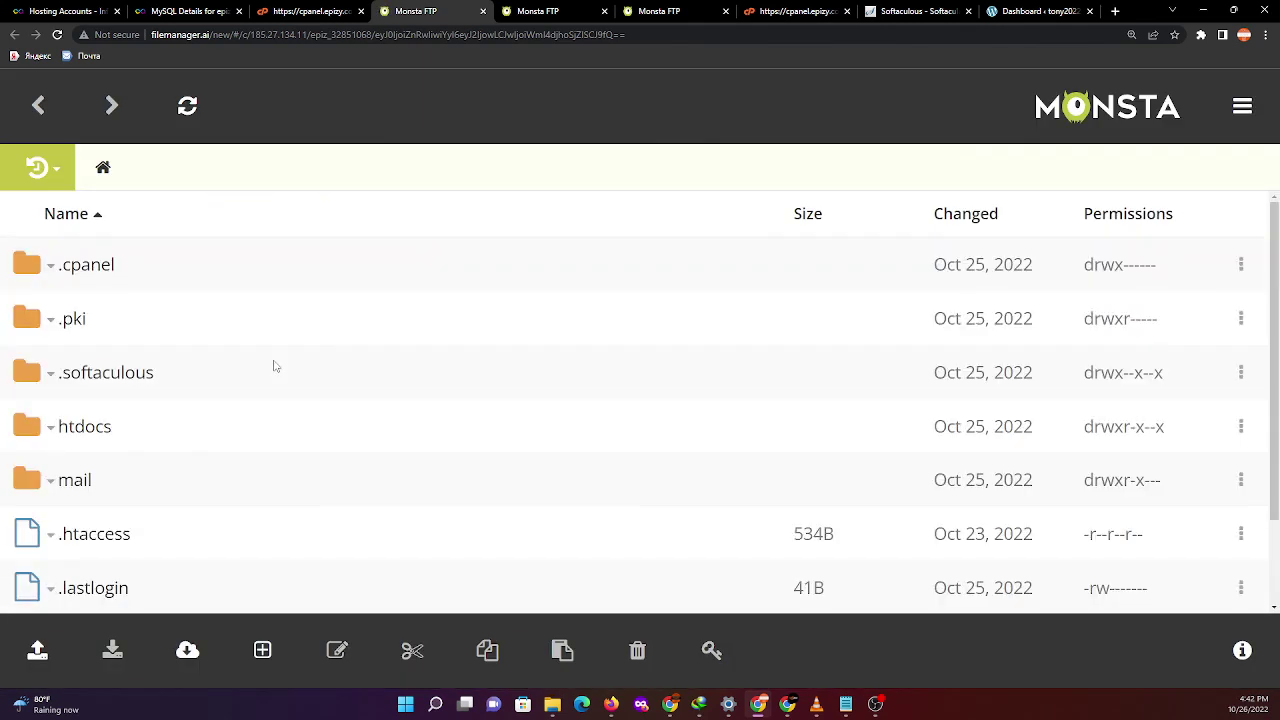
# - Open the htdocs folder and scroll down to wp-config-sample.php
pyautogui.click(84, 427)
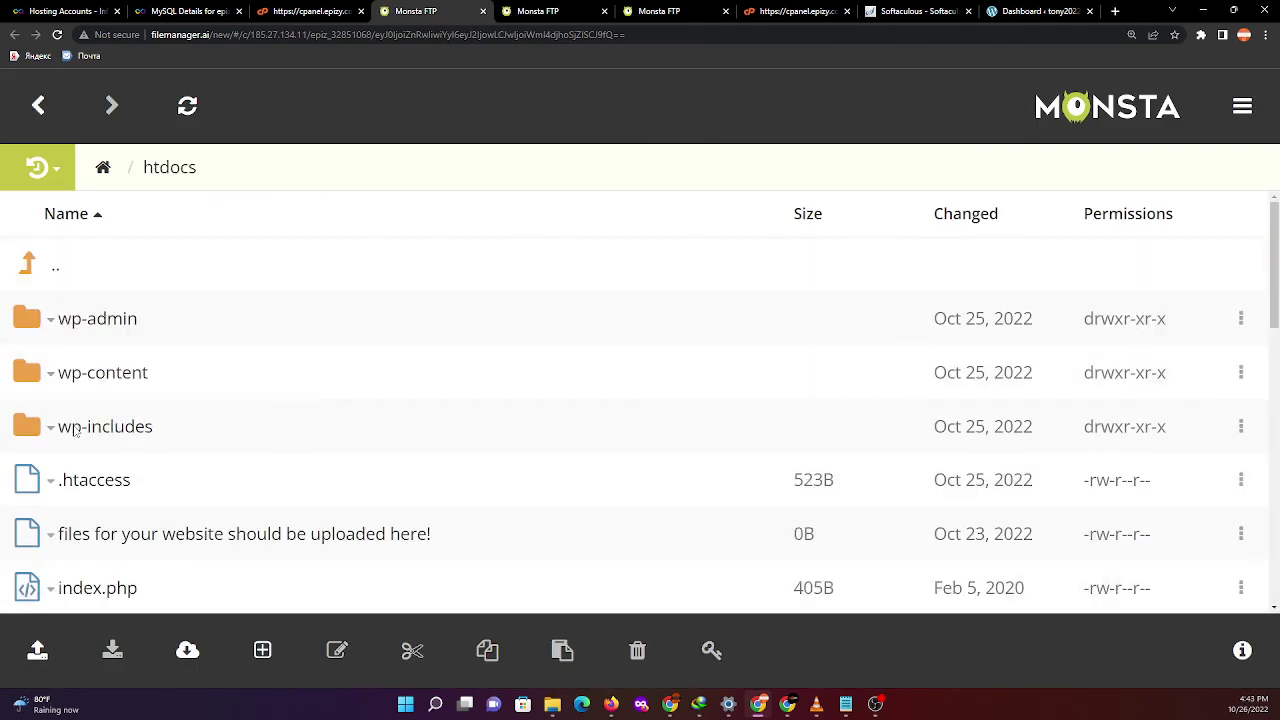
pyautogui.scroll(-2, 129, 450)
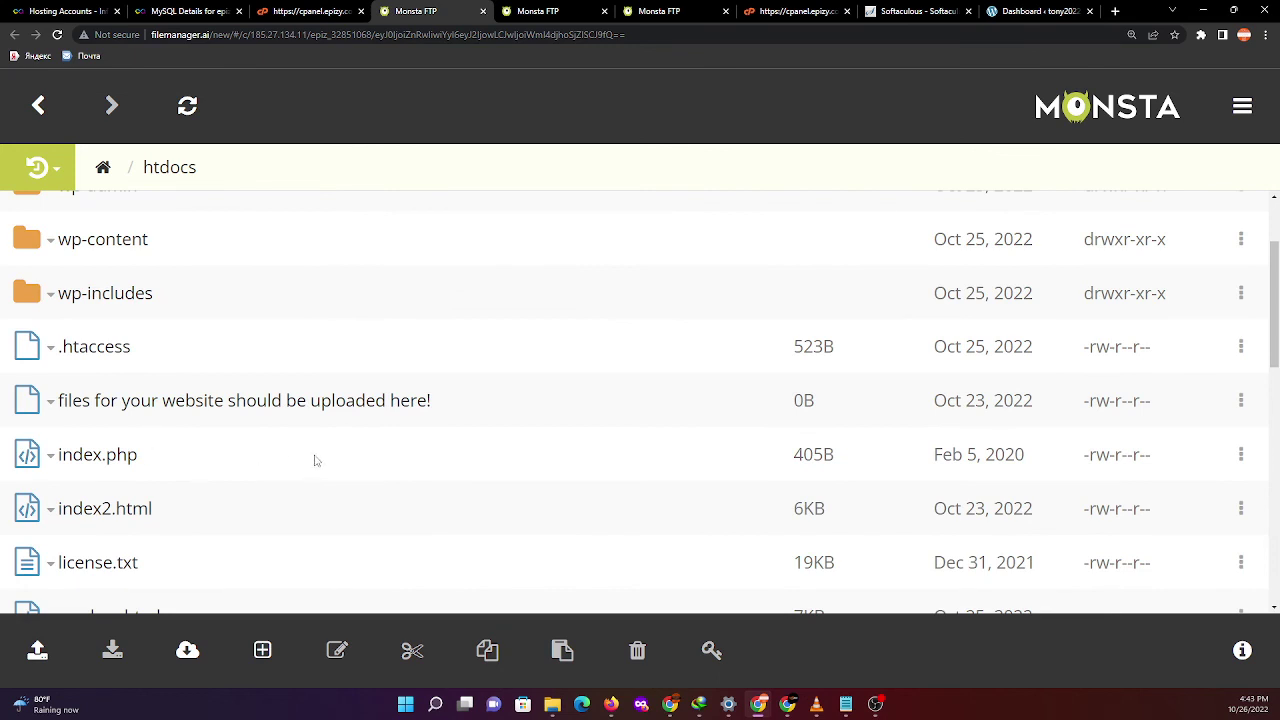
pyautogui.scroll(-2, 120, 497)
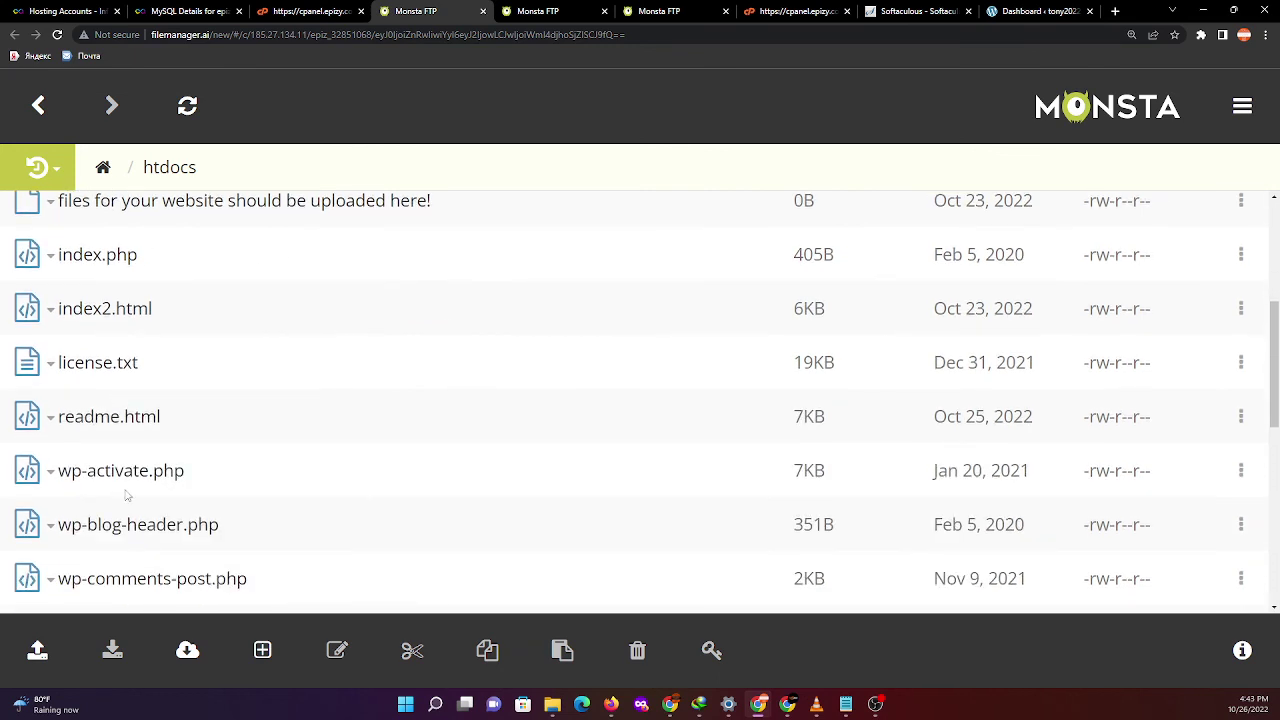
pyautogui.scroll(-2, 150, 540)
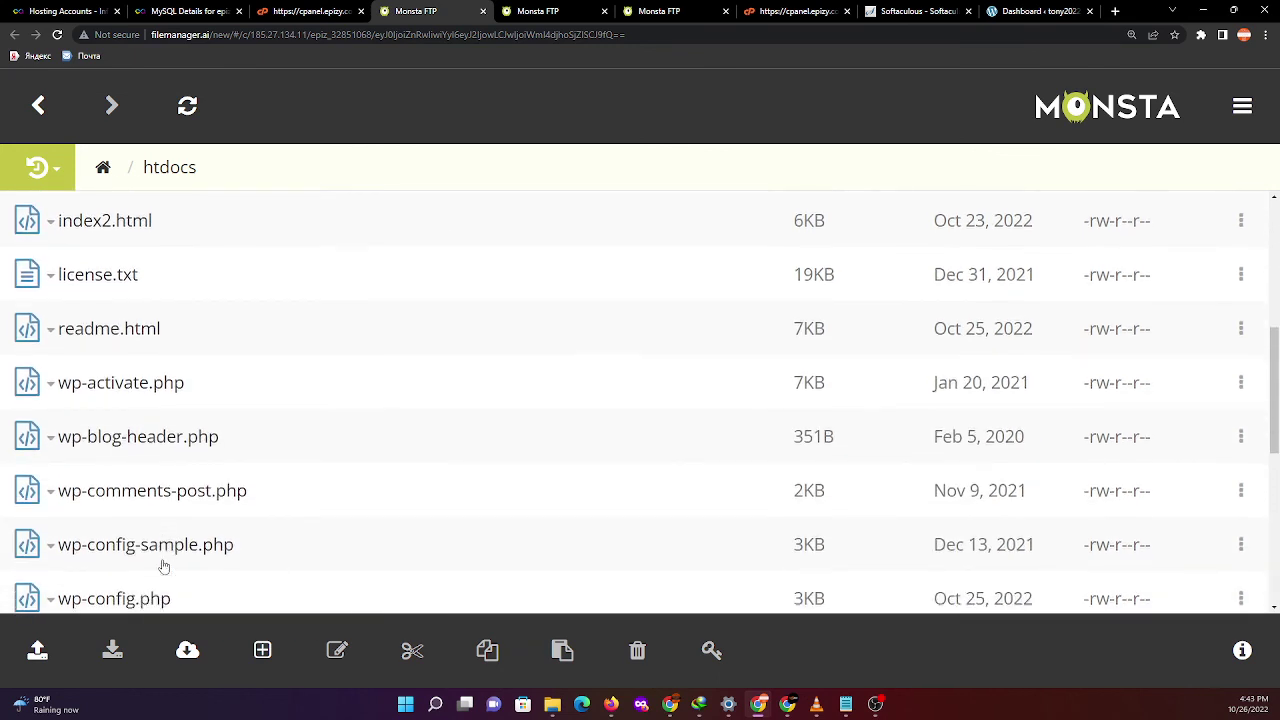
# - Edit wp-config-sample.php and scroll to the DB_NAME, DB_USER and DB_PASSWORD lines
pyautogui.rightClick(103, 443)
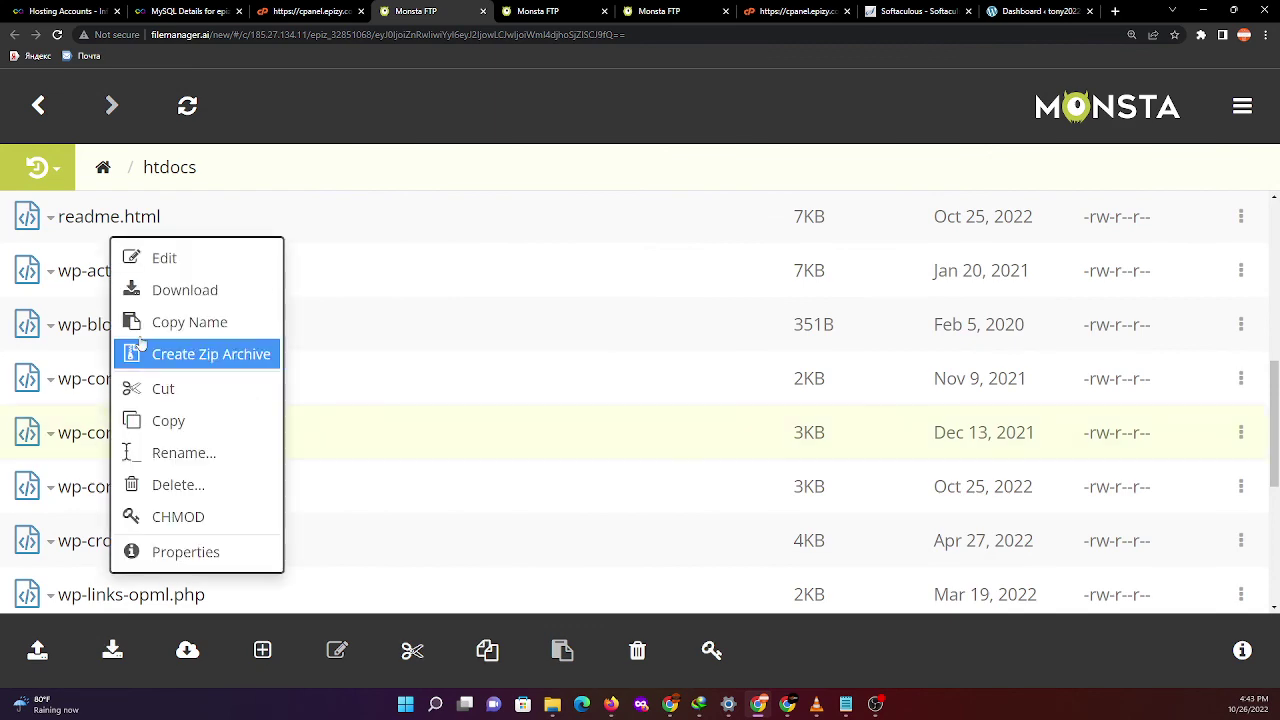
pyautogui.click(157, 267)
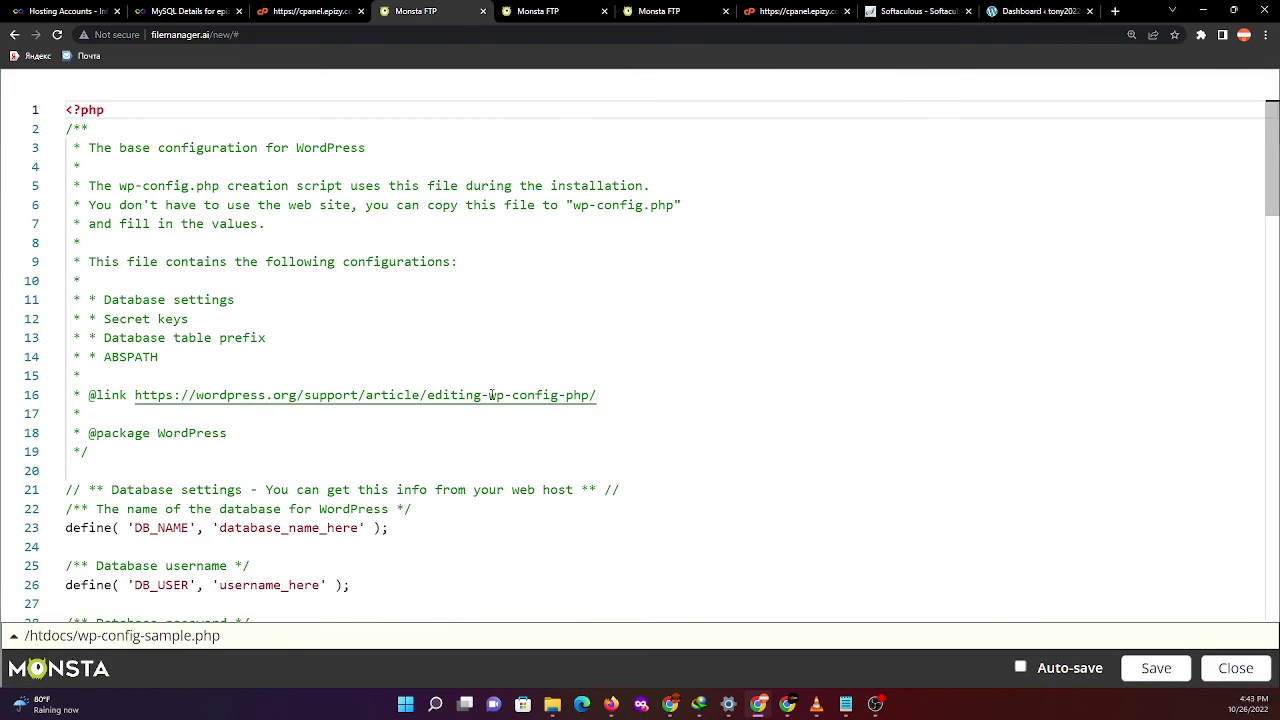
pyautogui.scroll(-3, 509, 428)
pyautogui.scroll(-6, 509, 428)
pyautogui.scroll(7, 172, 190)
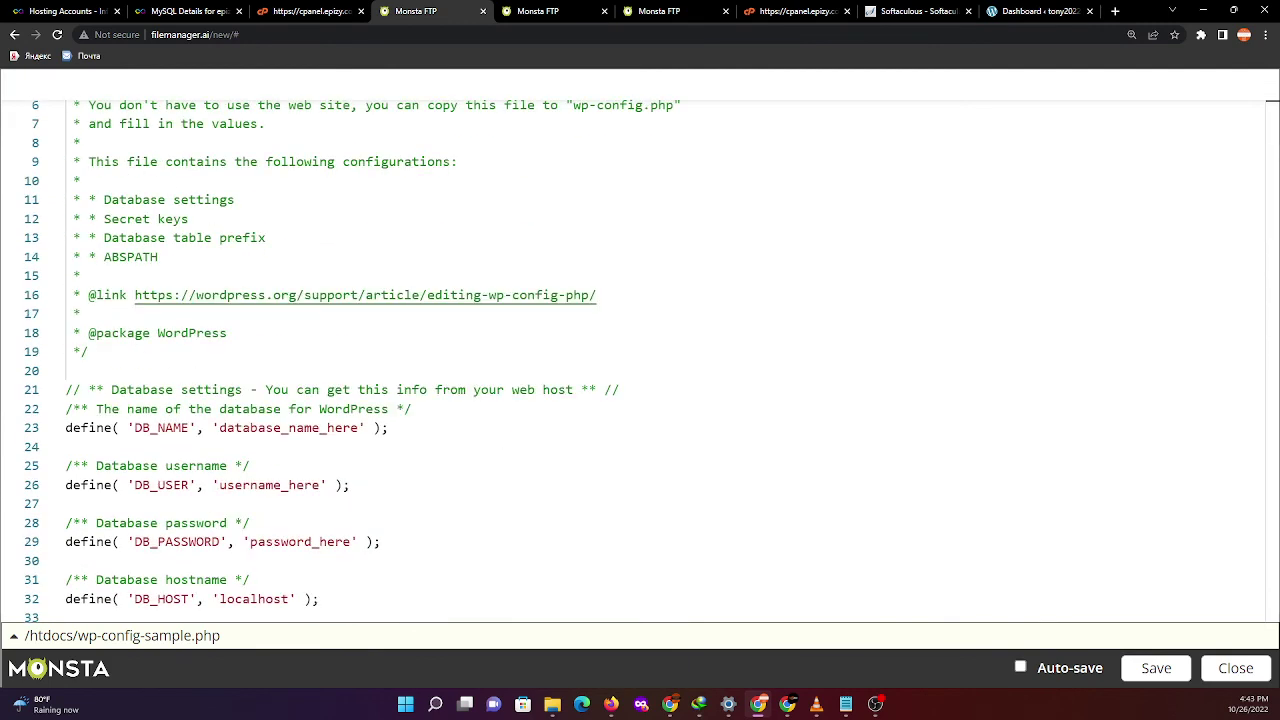
pyautogui.click(875, 704)
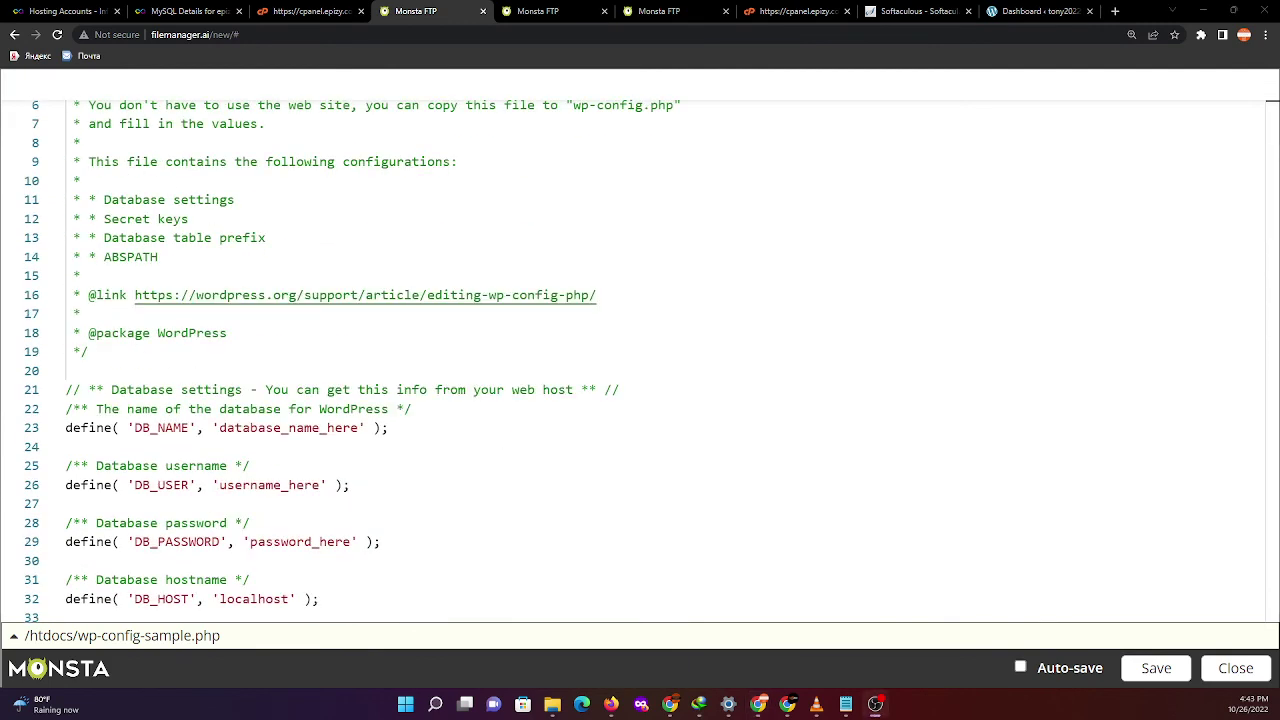